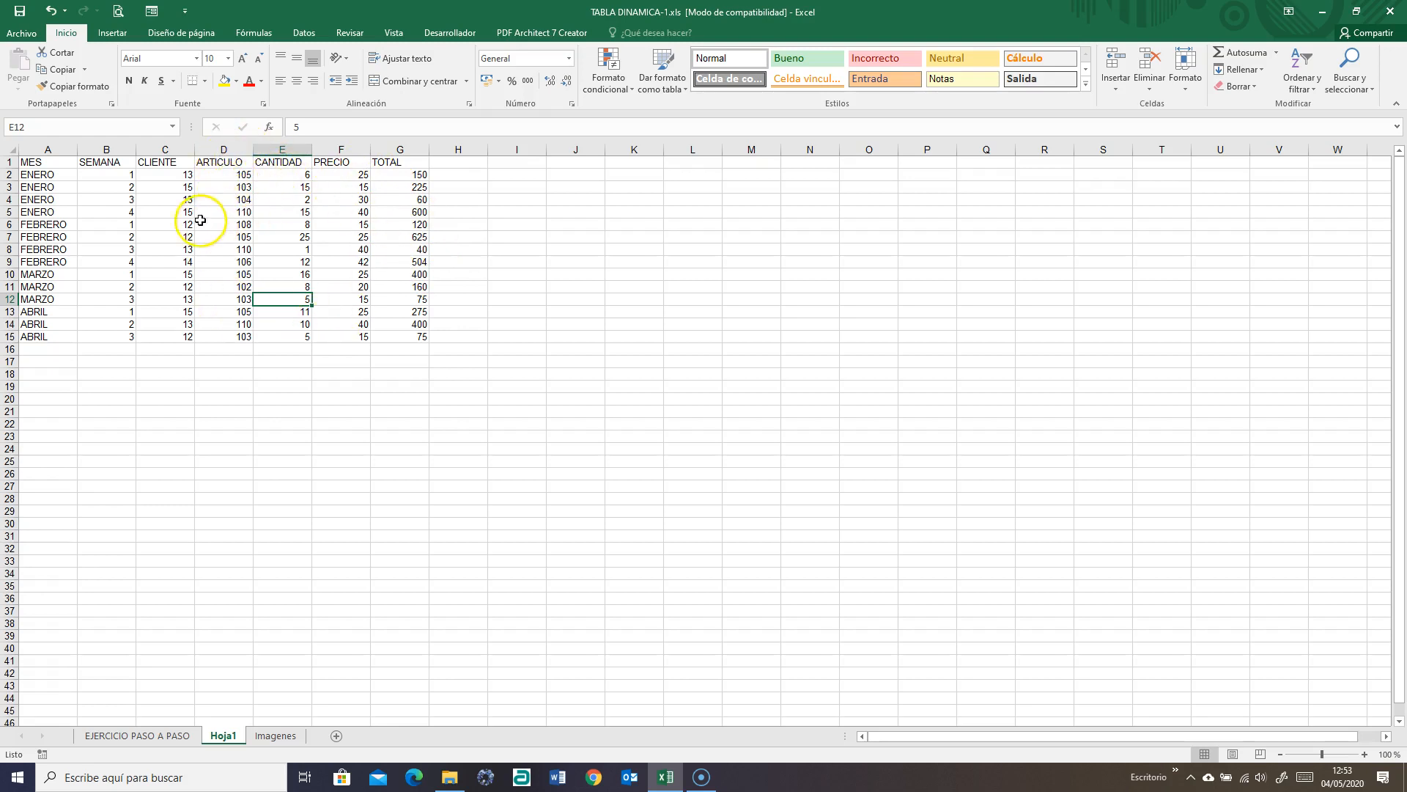
Insert the recommended pivot table "Suma de CANTIDAD por MES" from the sales data on Hoja1
left_click(220, 224)
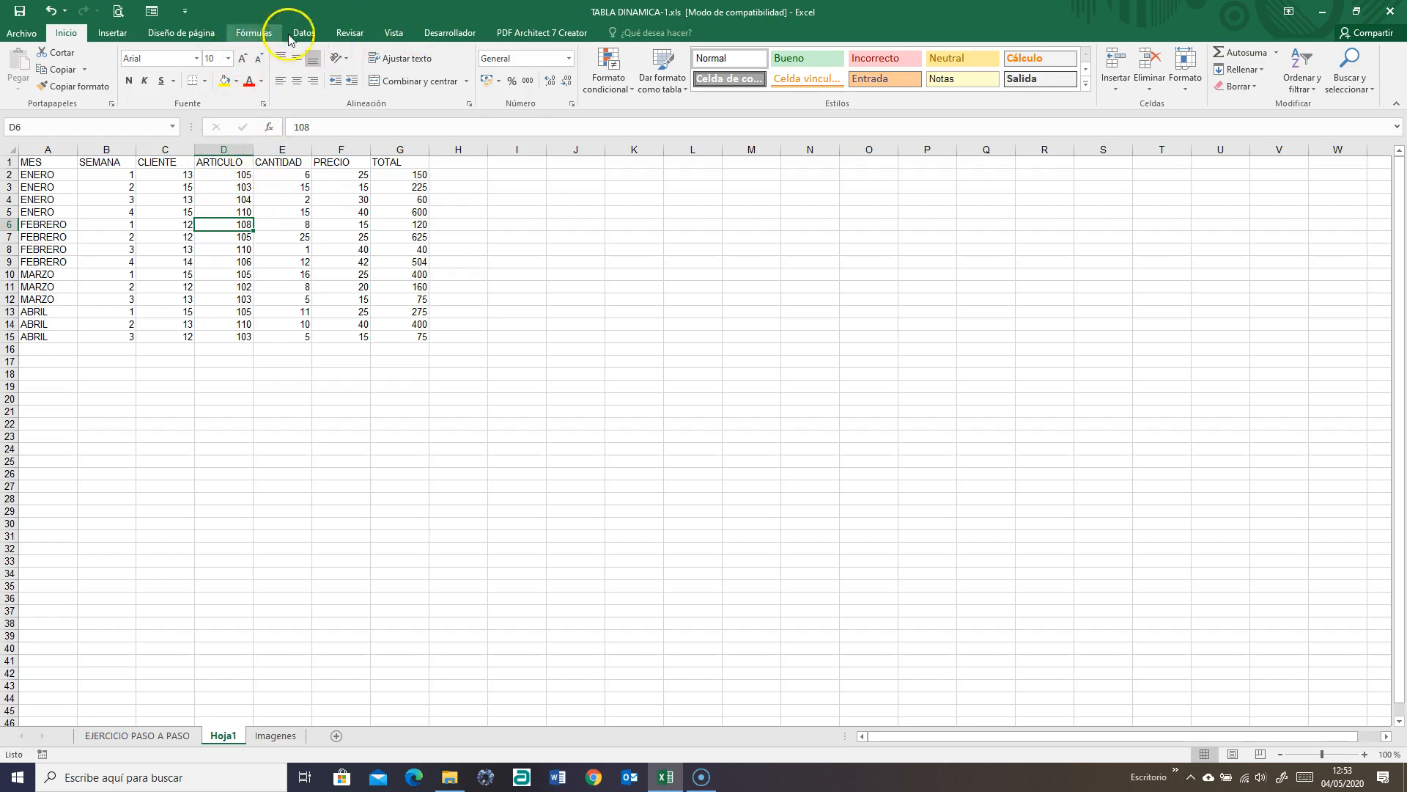
left_click(114, 33)
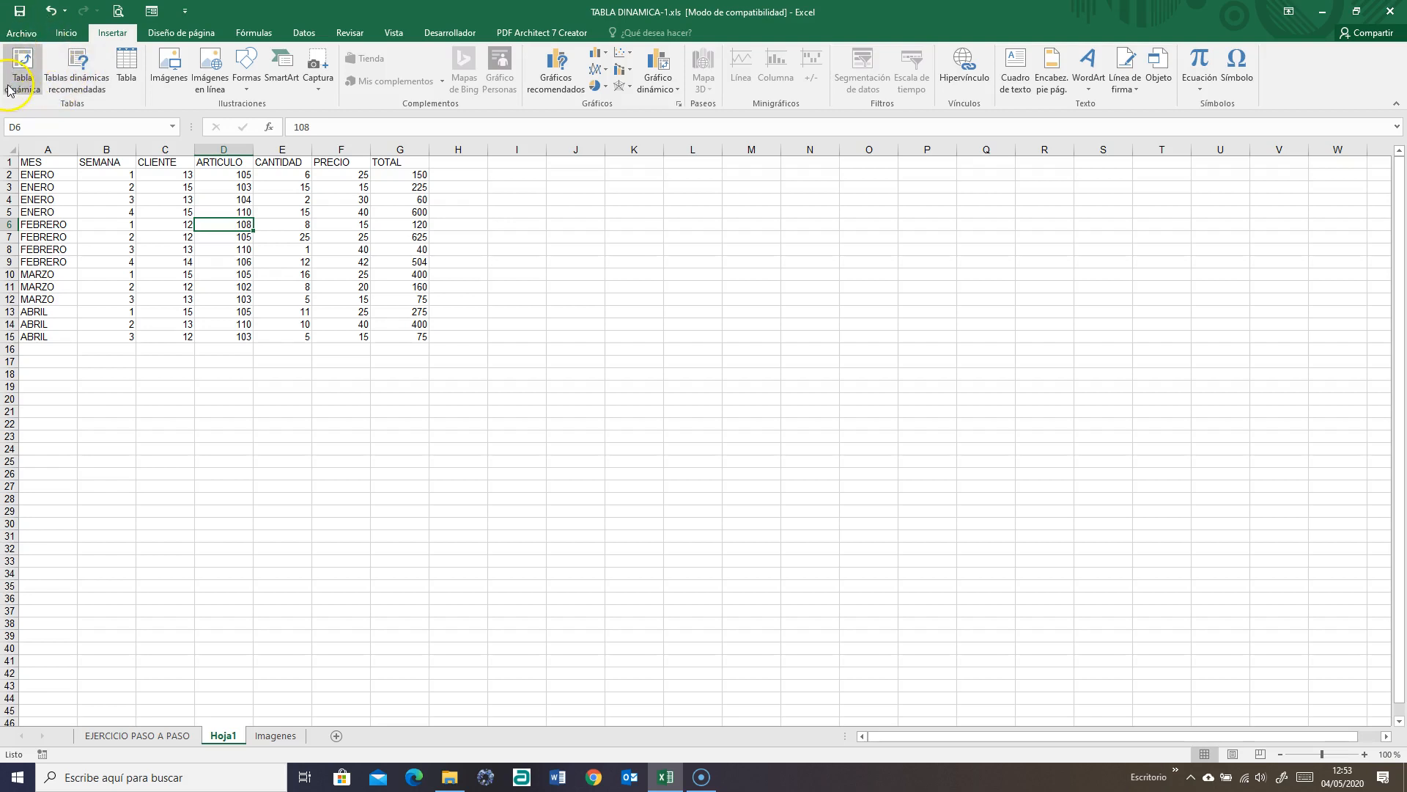
left_click(86, 89)
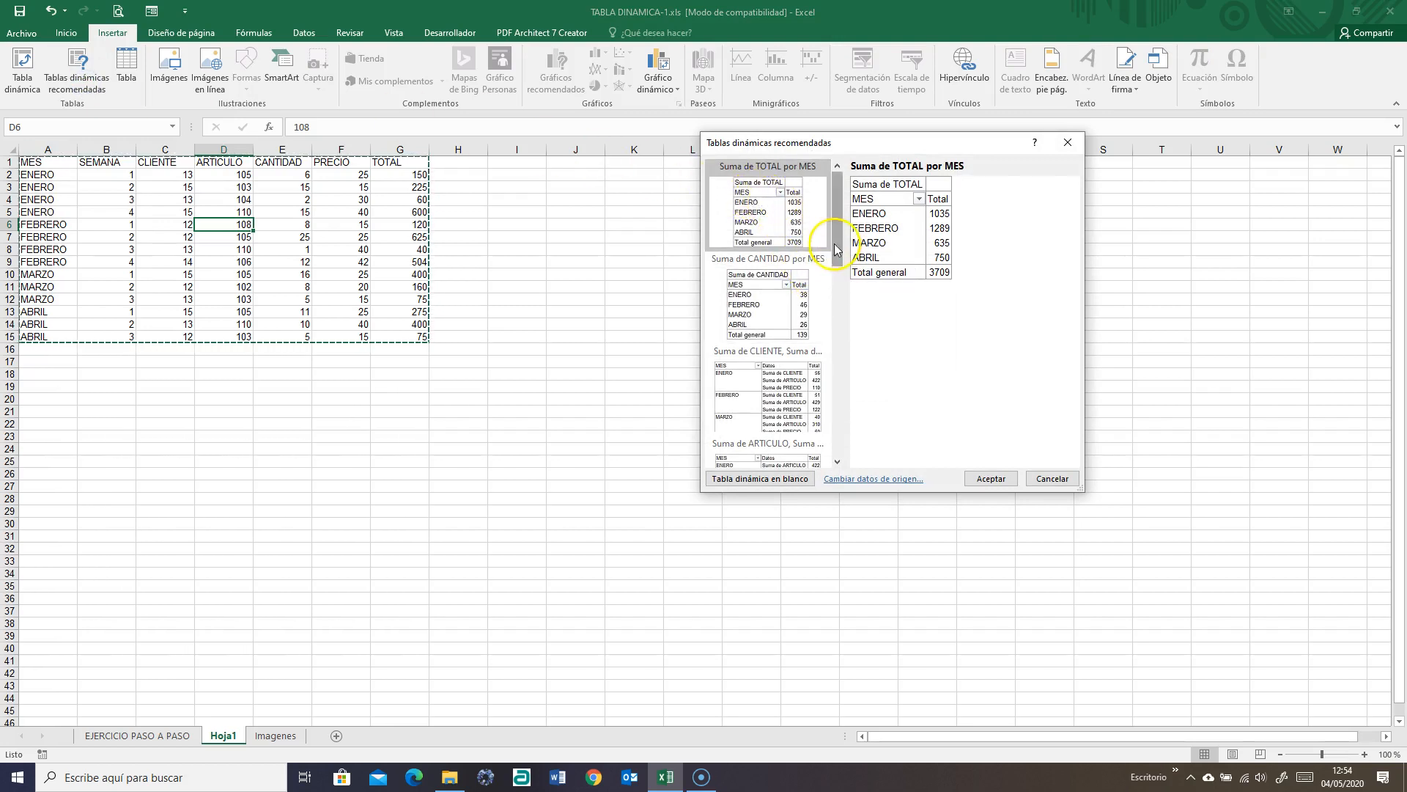
left_click_drag(838, 238, 791, 245)
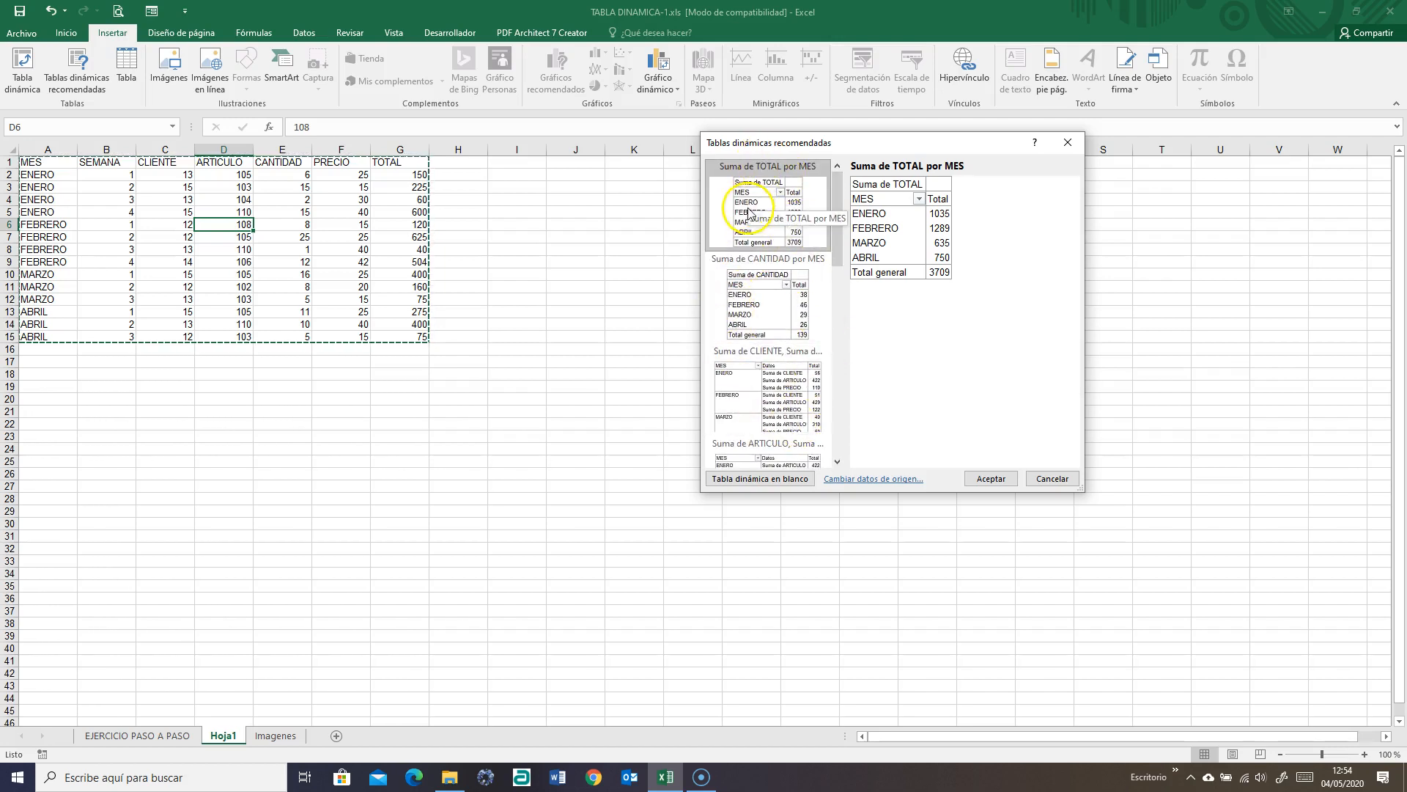
left_click(767, 309)
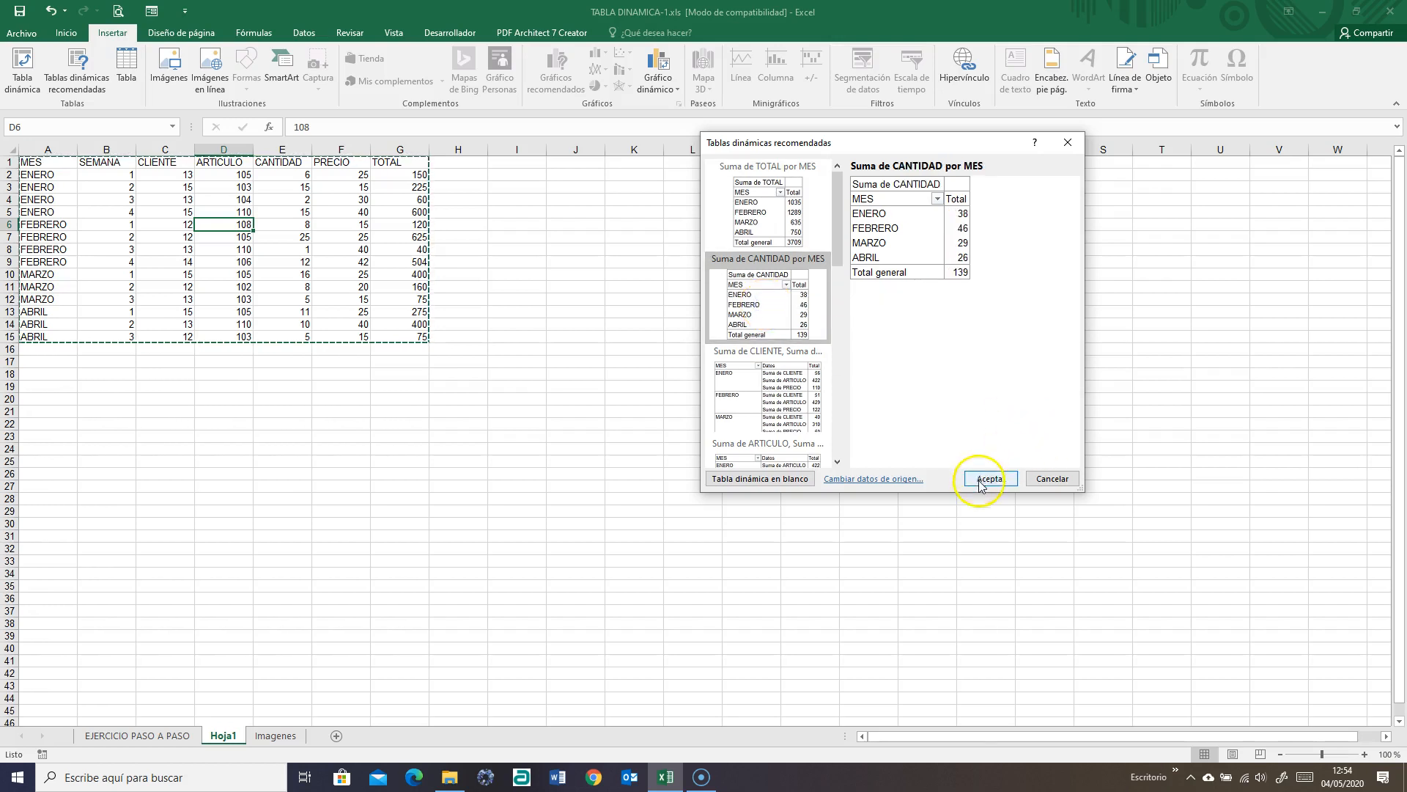
left_click(988, 478)
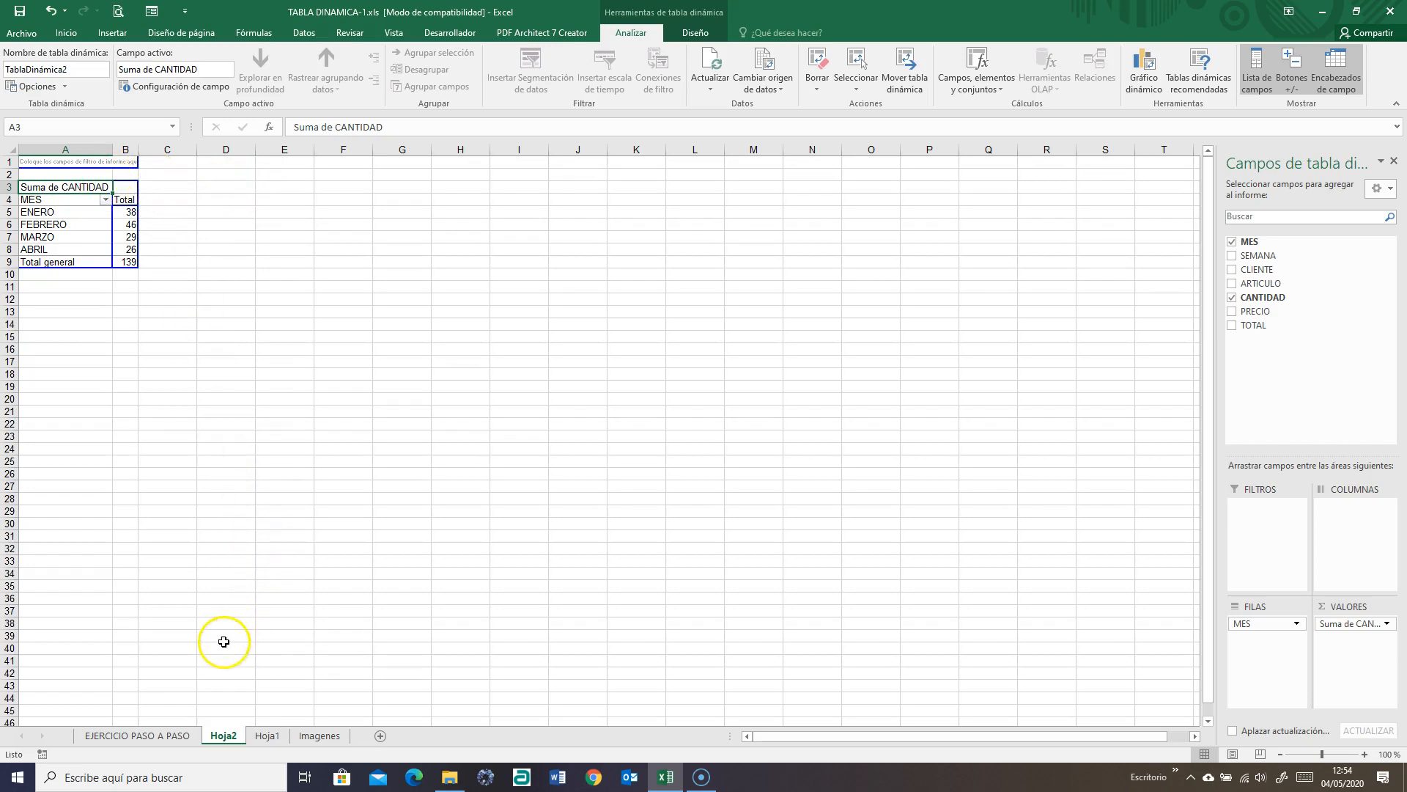
Create a blank pivot table on a new worksheet from the Hoja1 range A1:G15
left_click(267, 735)
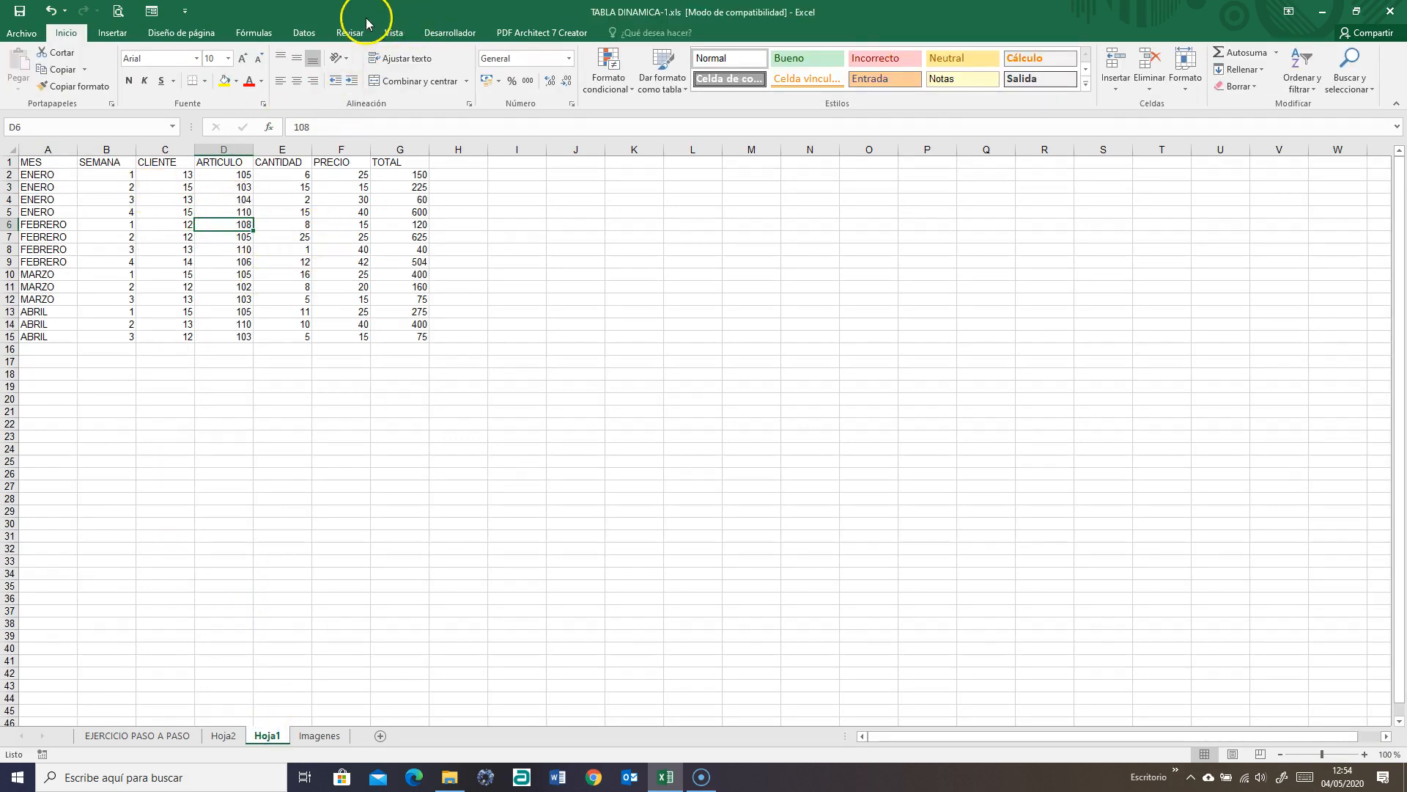
left_click(114, 33)
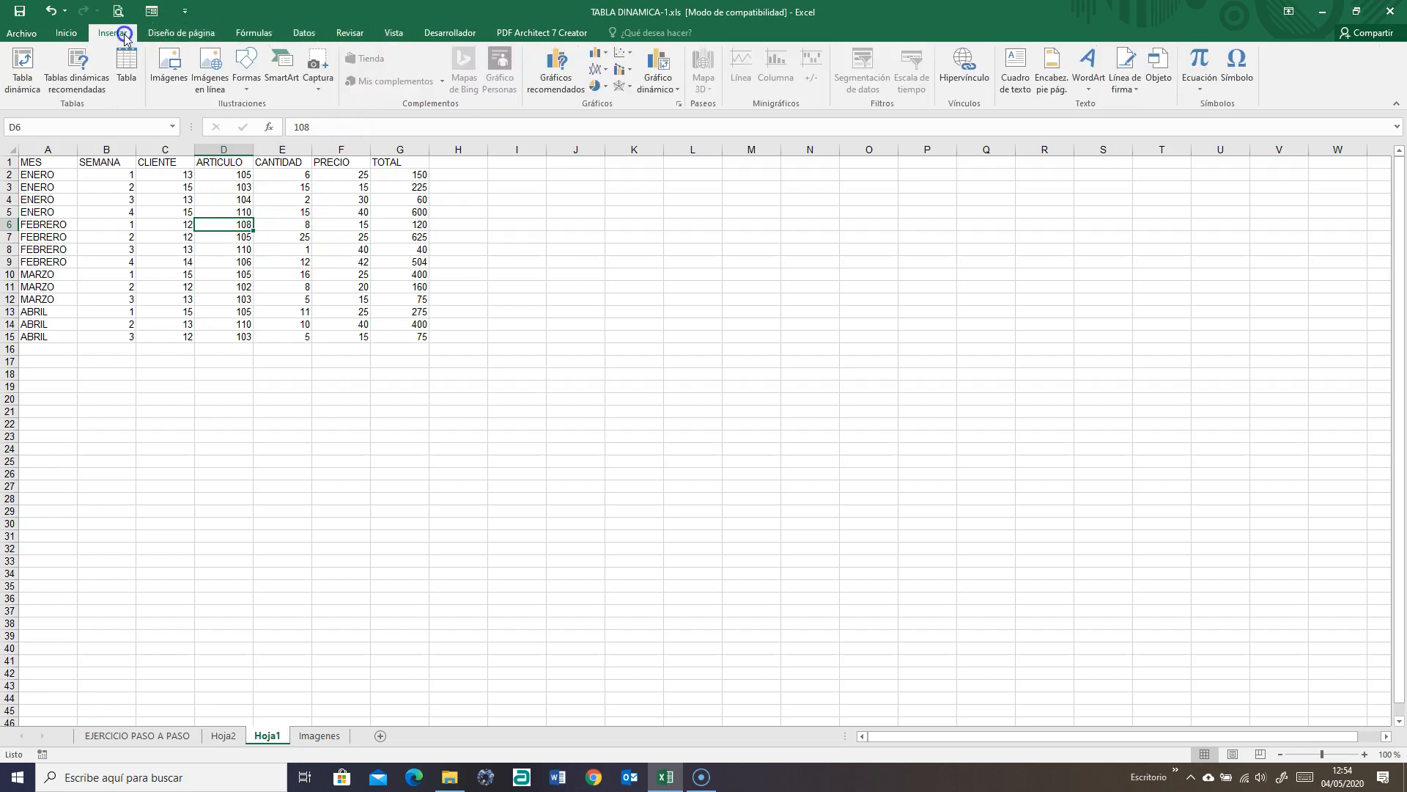
left_click(24, 77)
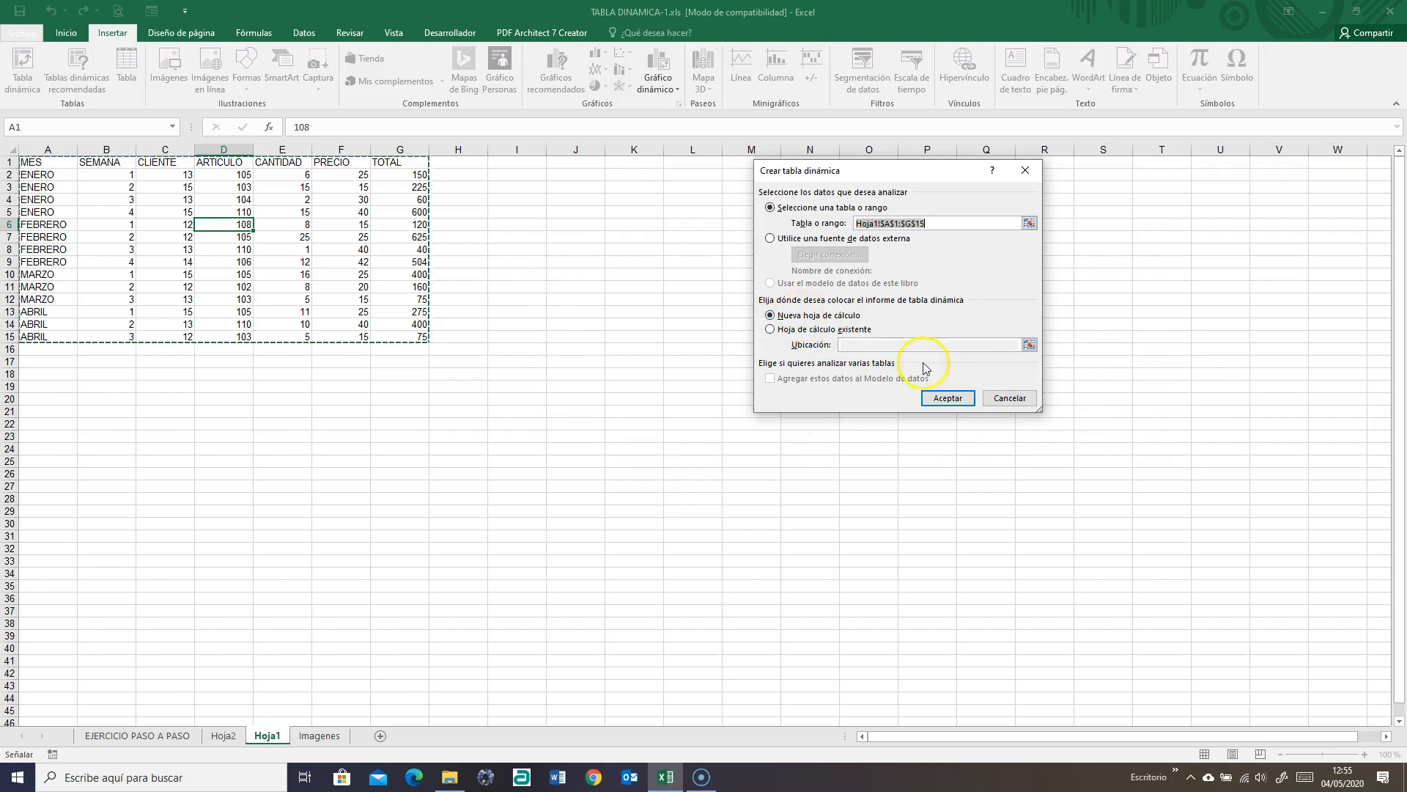
left_click(947, 400)
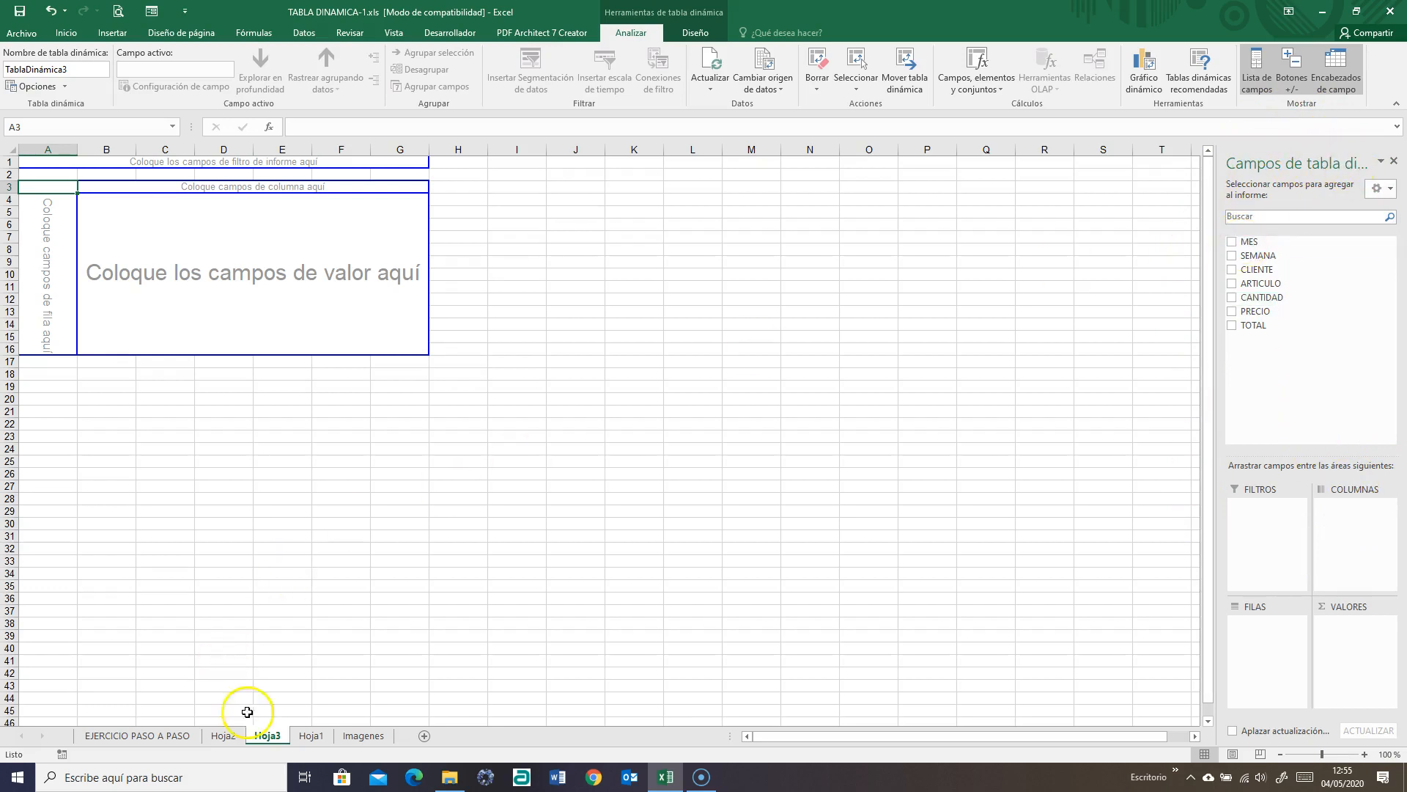
Check the source data on Hoja1, and in the blank pivot table on Hoja3 set MES as filter, ARTICULO as rows and PRECIO as summed values
left_click(311, 735)
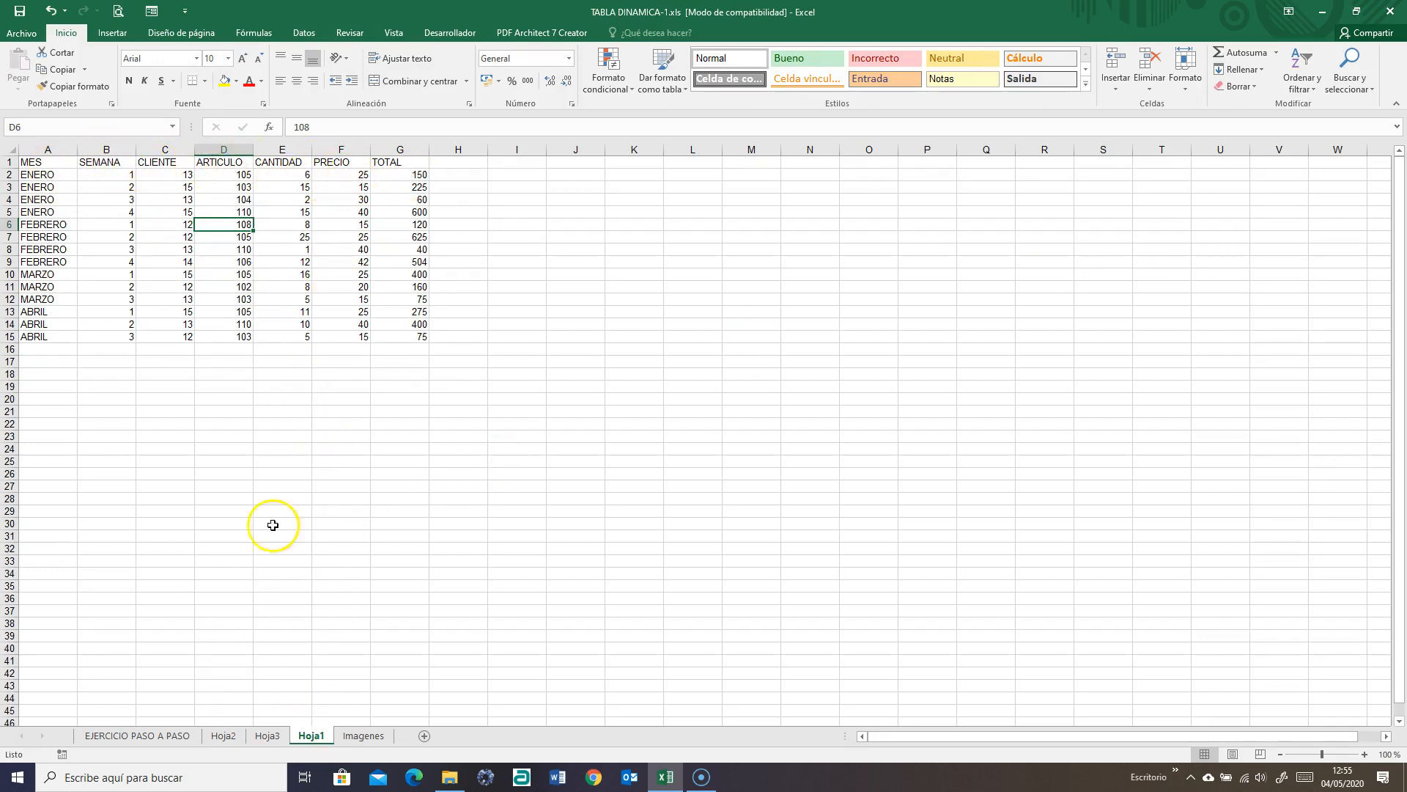
left_click(268, 735)
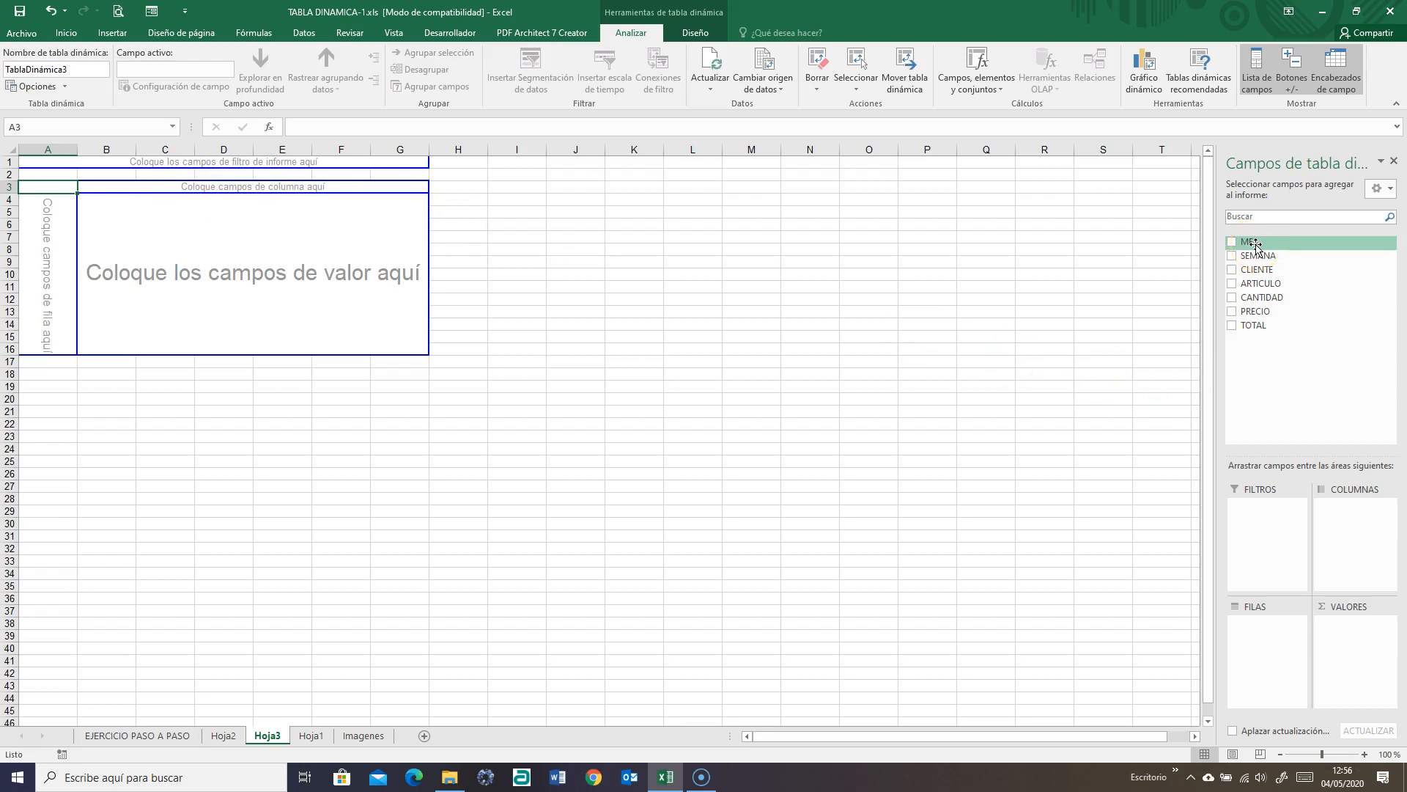
left_click_drag(1255, 243, 214, 164)
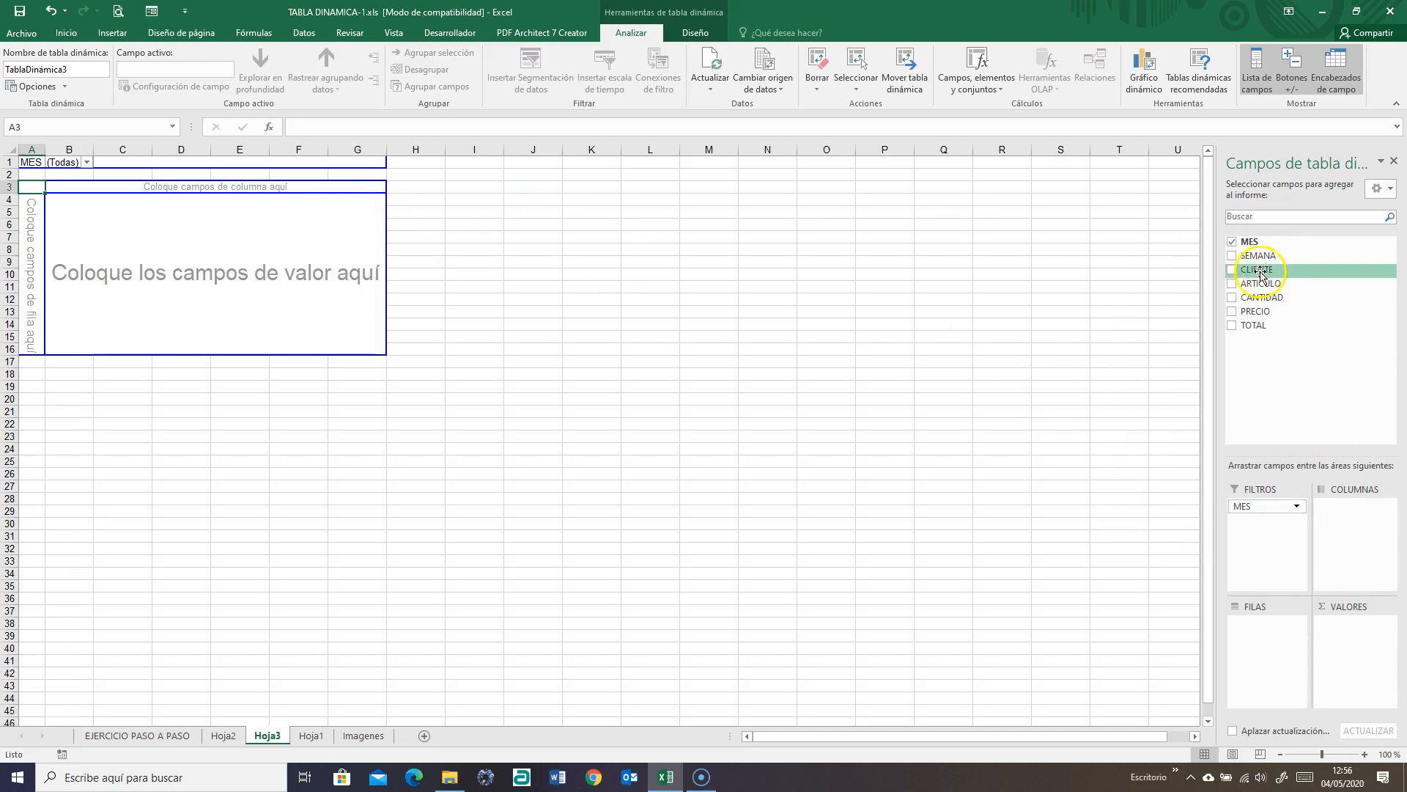
left_click_drag(1240, 283, 1265, 630)
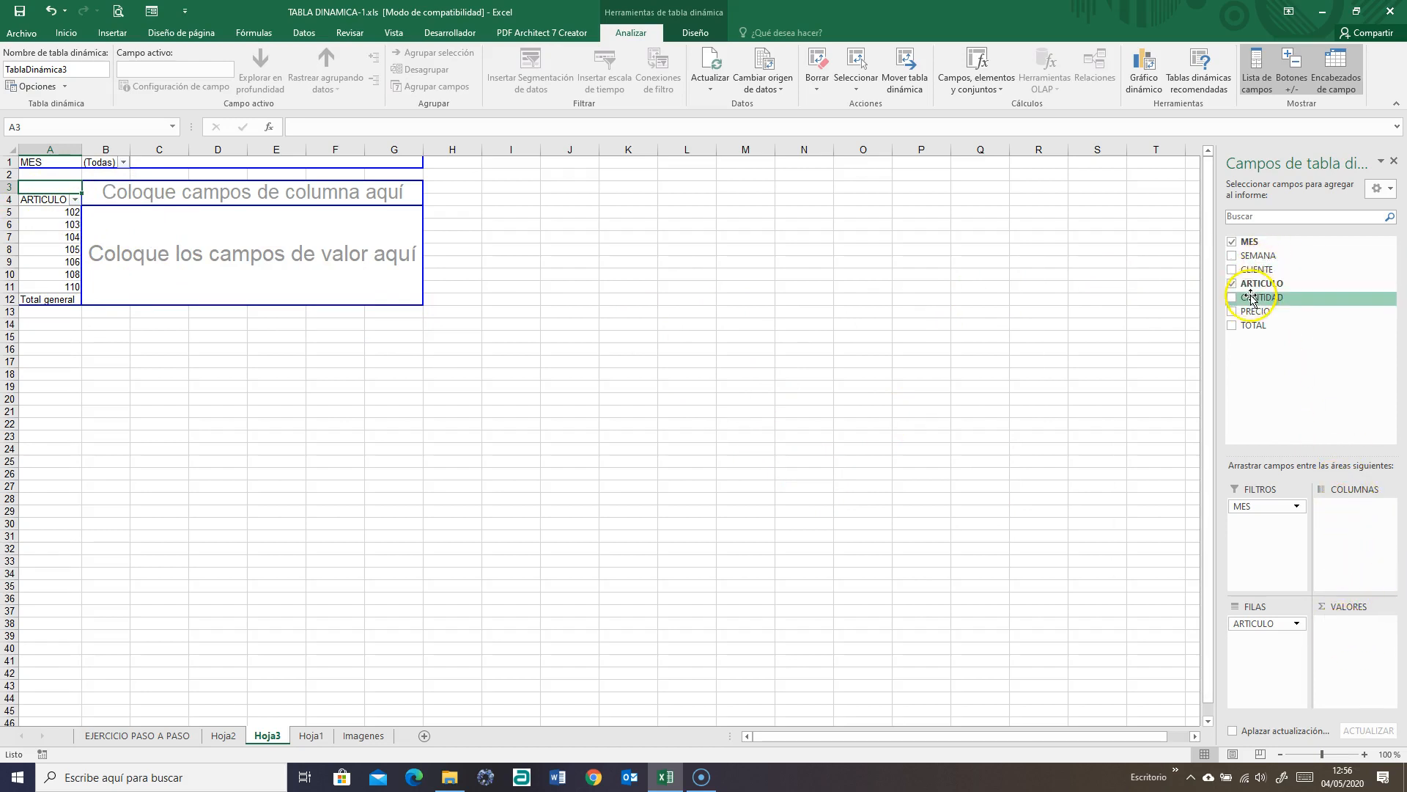
left_click_drag(1244, 309, 1361, 631)
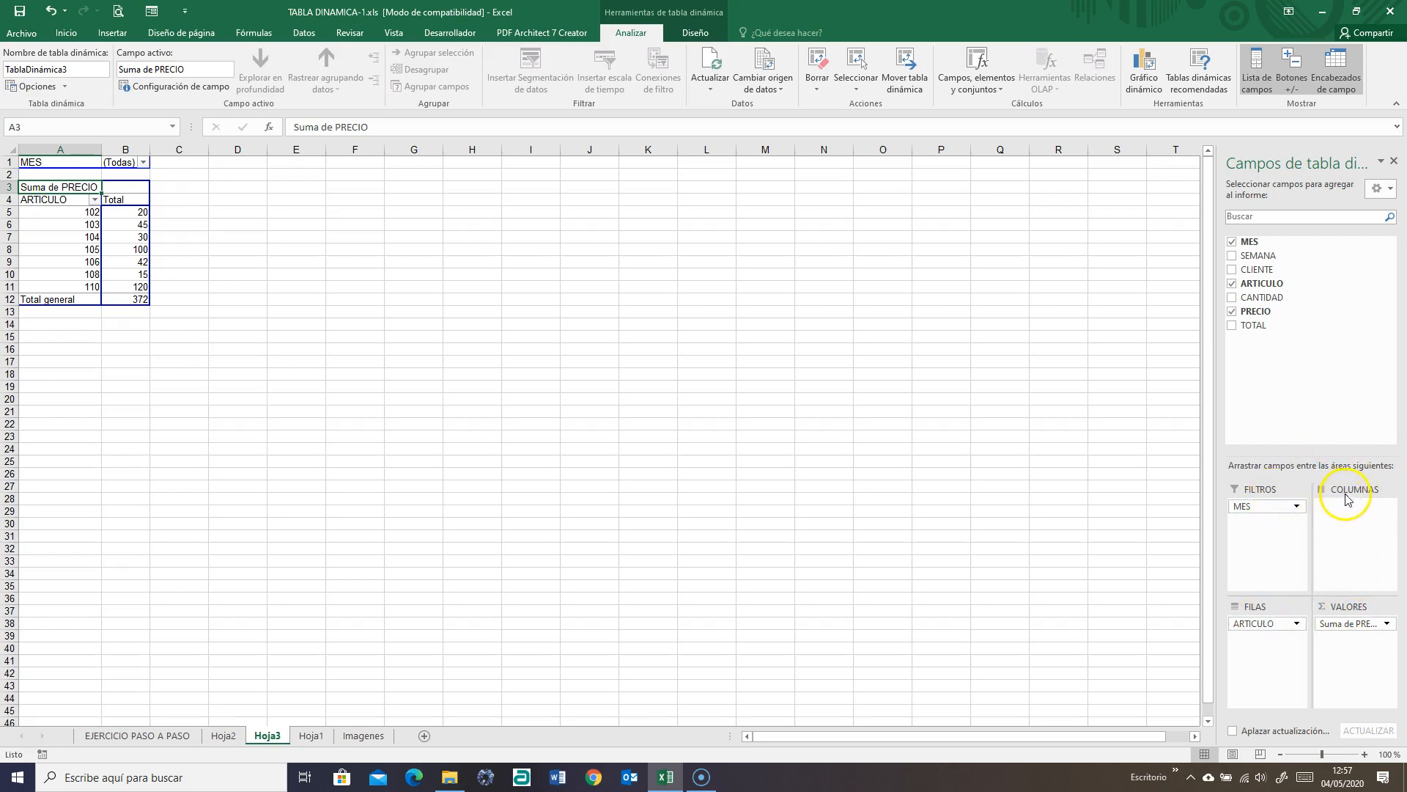
Try CANTIDAD as the pivot table's column field, inspect article 102's price, and remove CANTIDAD from the layout
left_click_drag(1257, 299, 1360, 516)
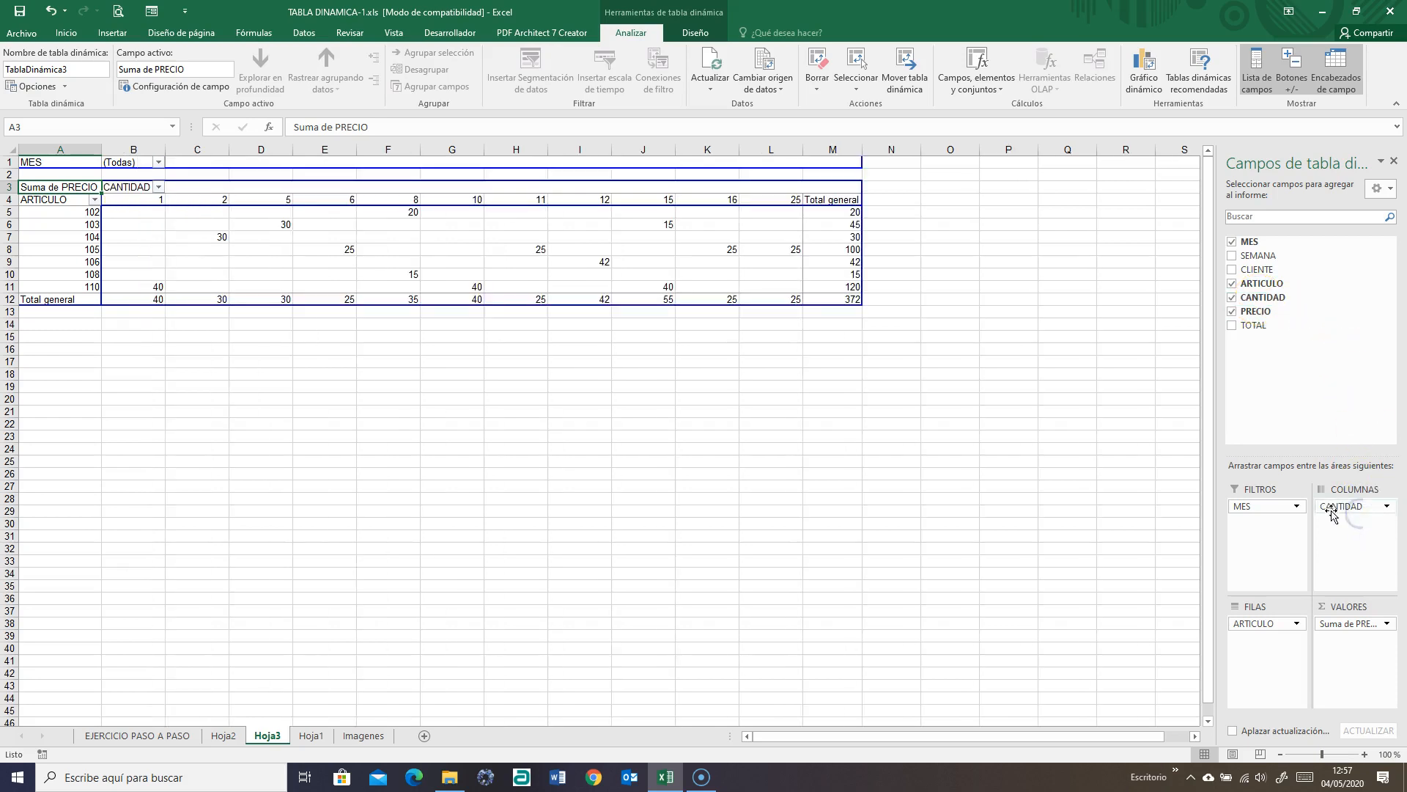
left_click(83, 213)
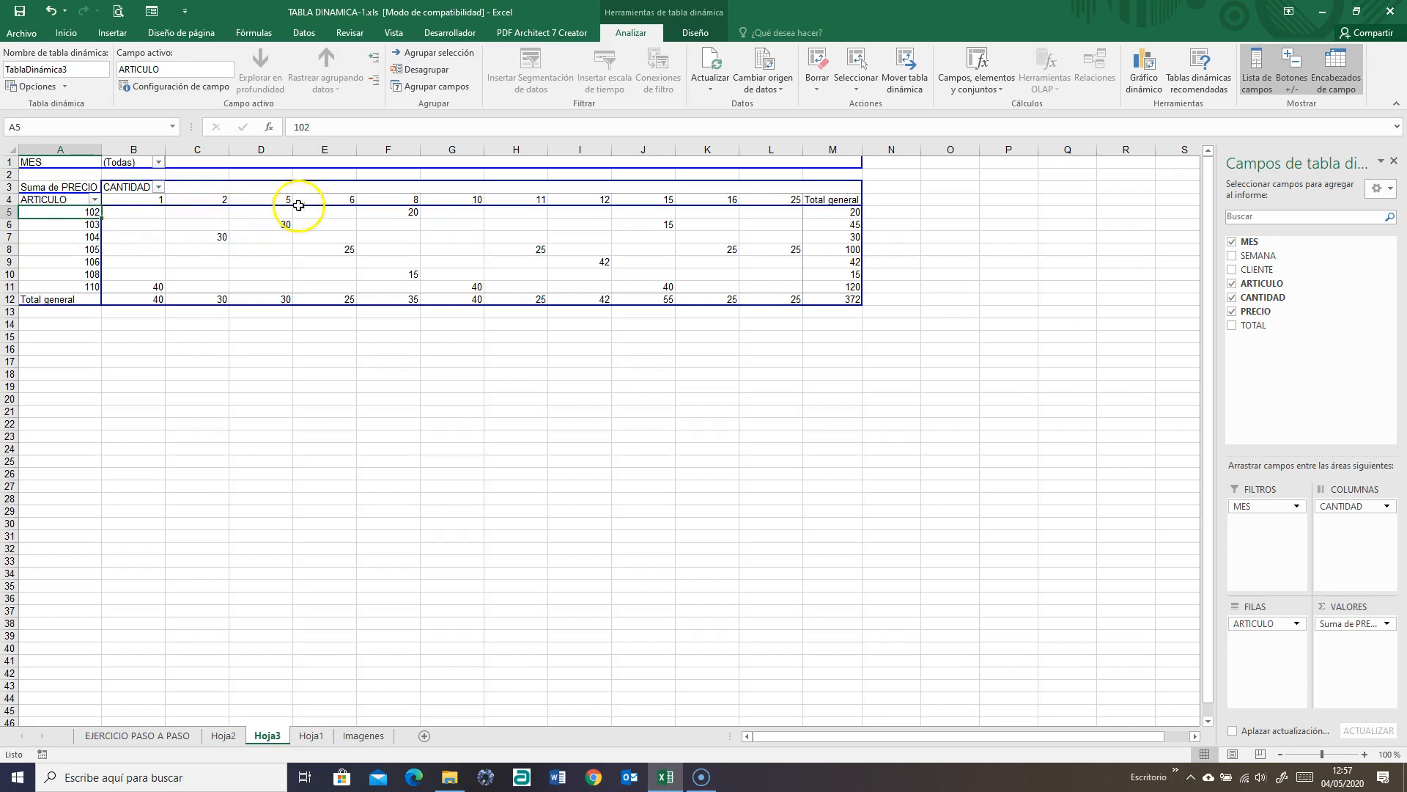
mouse_move(406, 212)
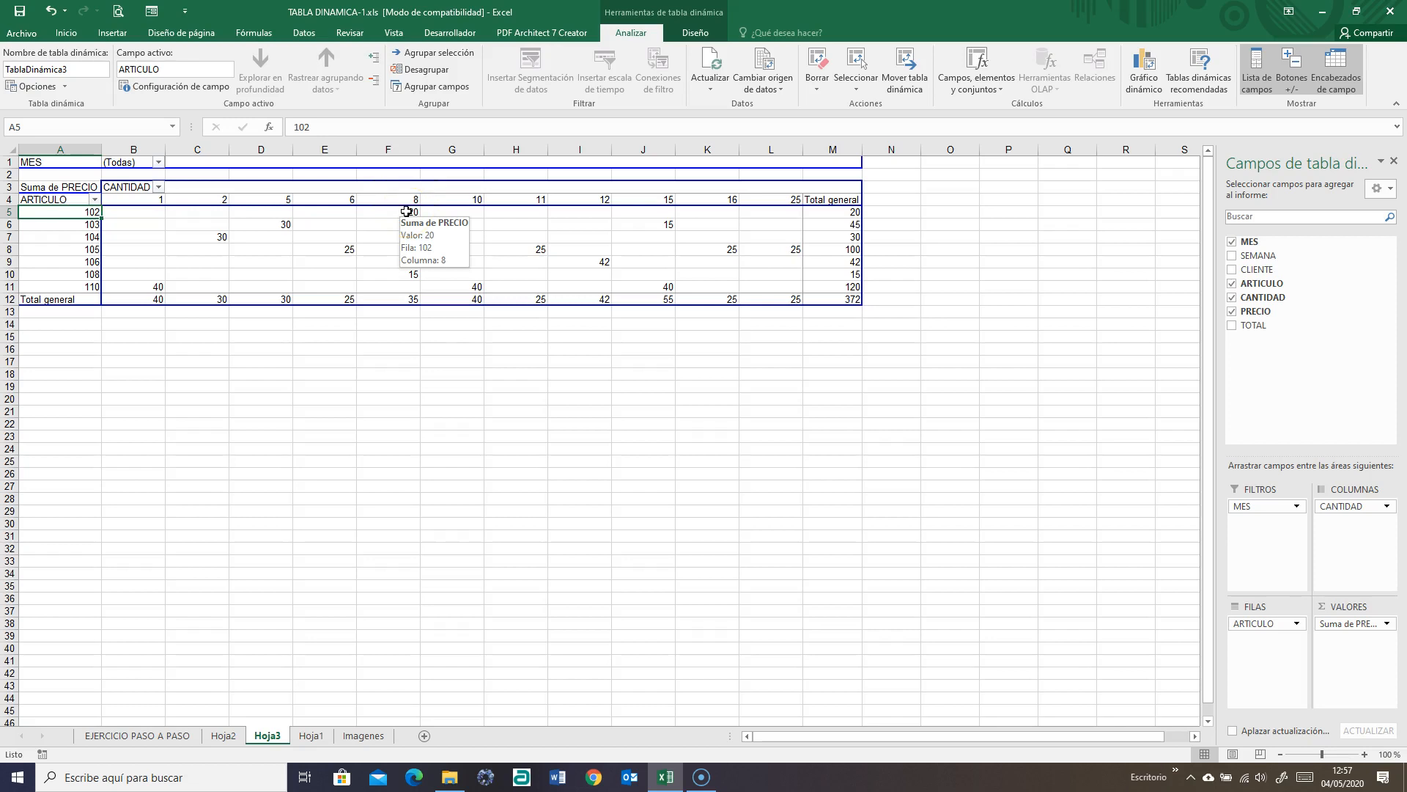
left_click(406, 212)
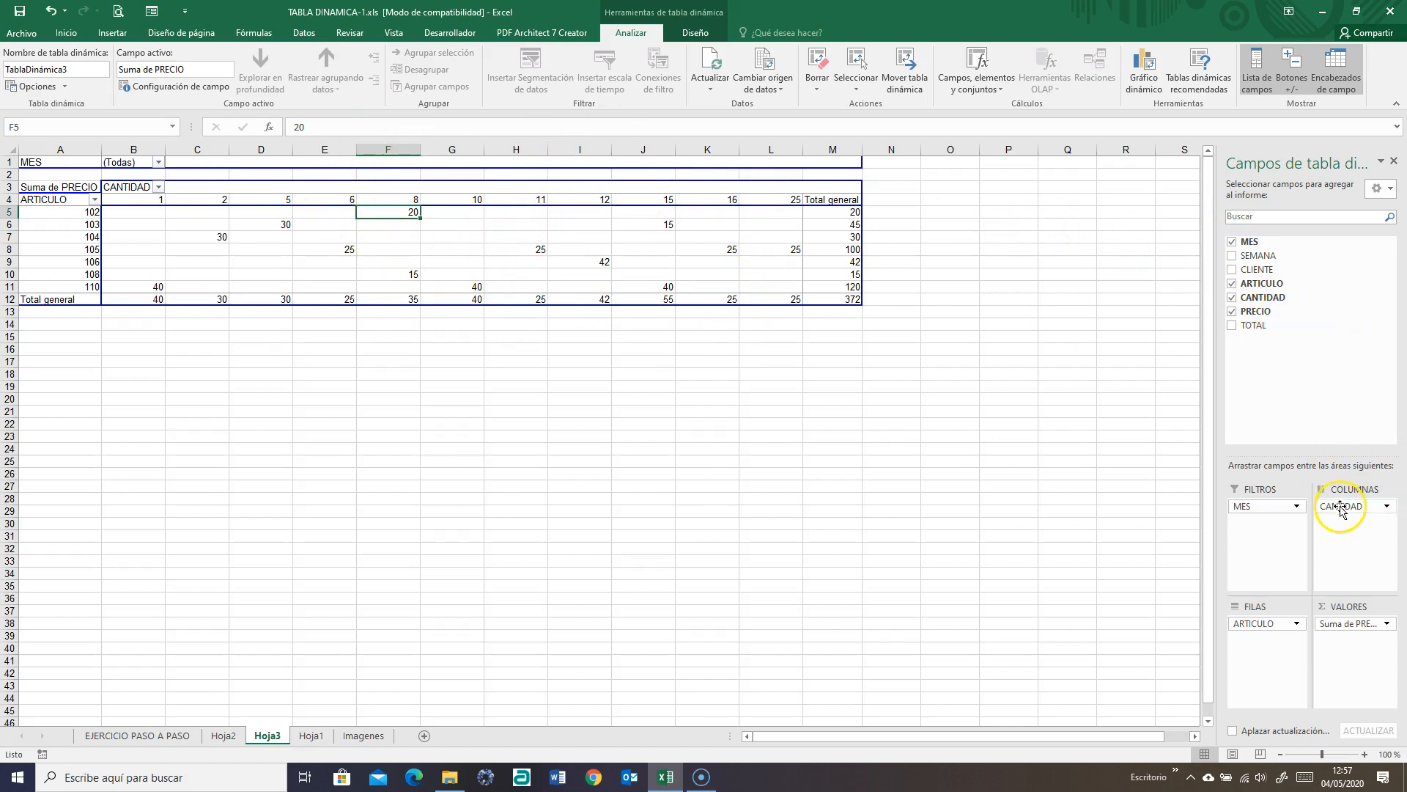
left_click(1233, 297)
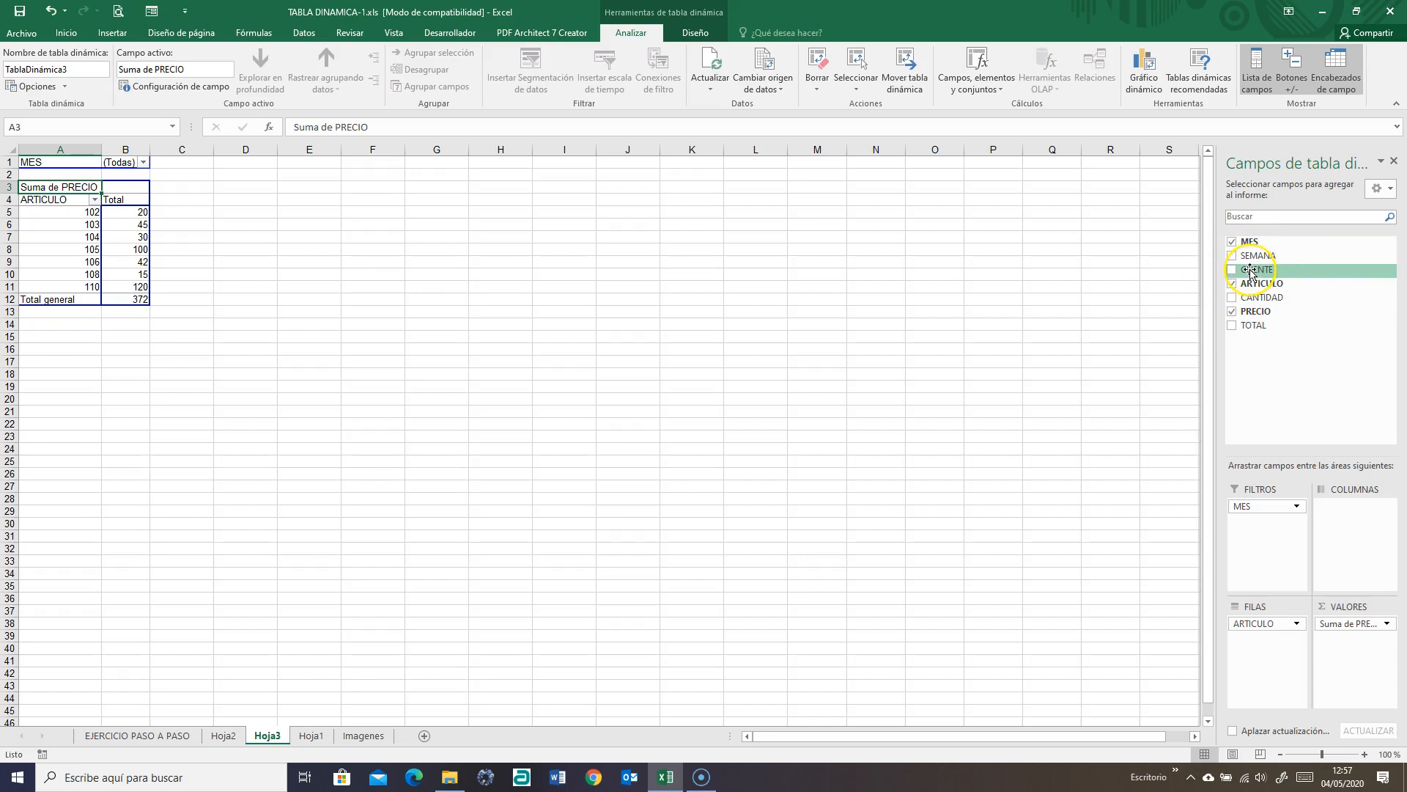
Add CLIENTE as the pivot table's column field and review client 12's prices per article and total
left_click_drag(1250, 270, 1355, 506)
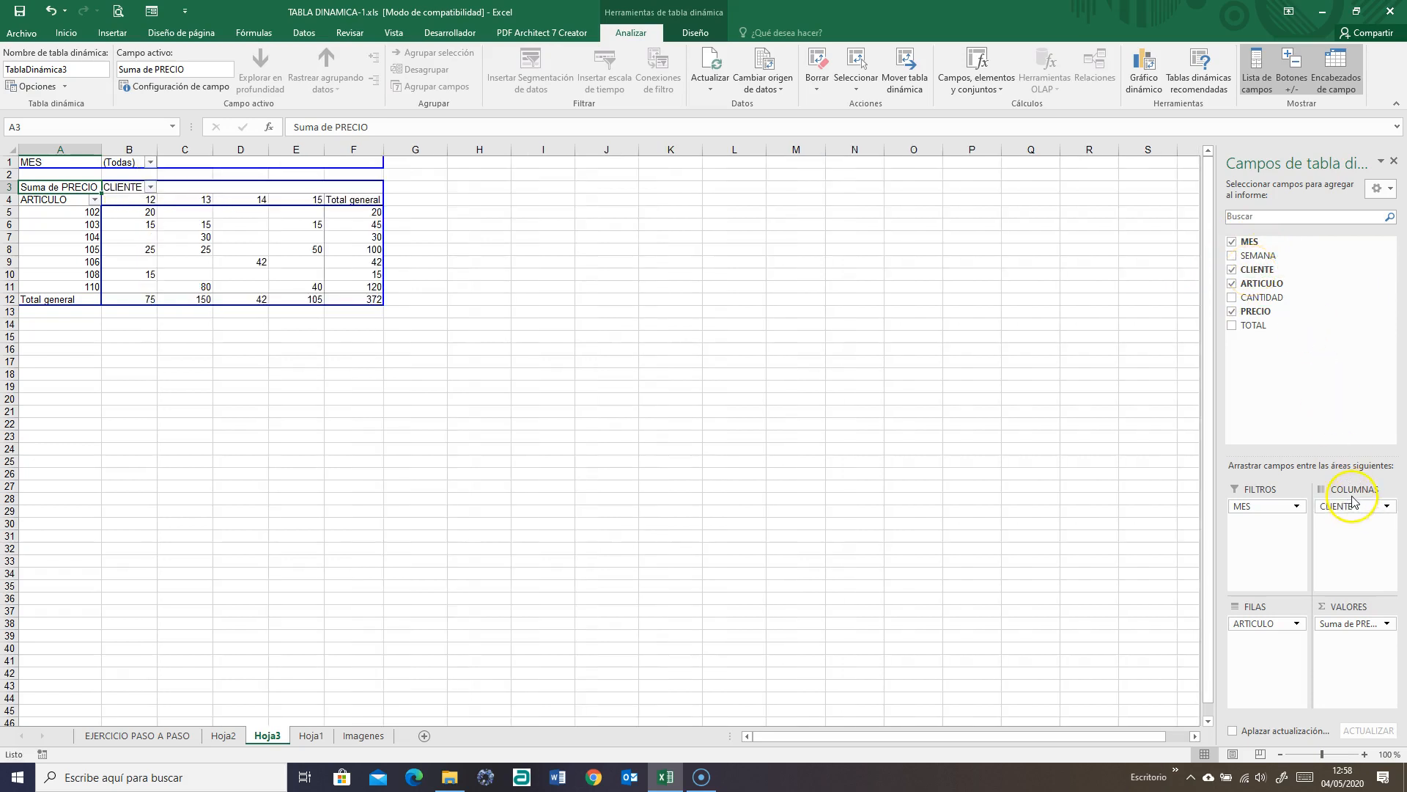
left_click(148, 199)
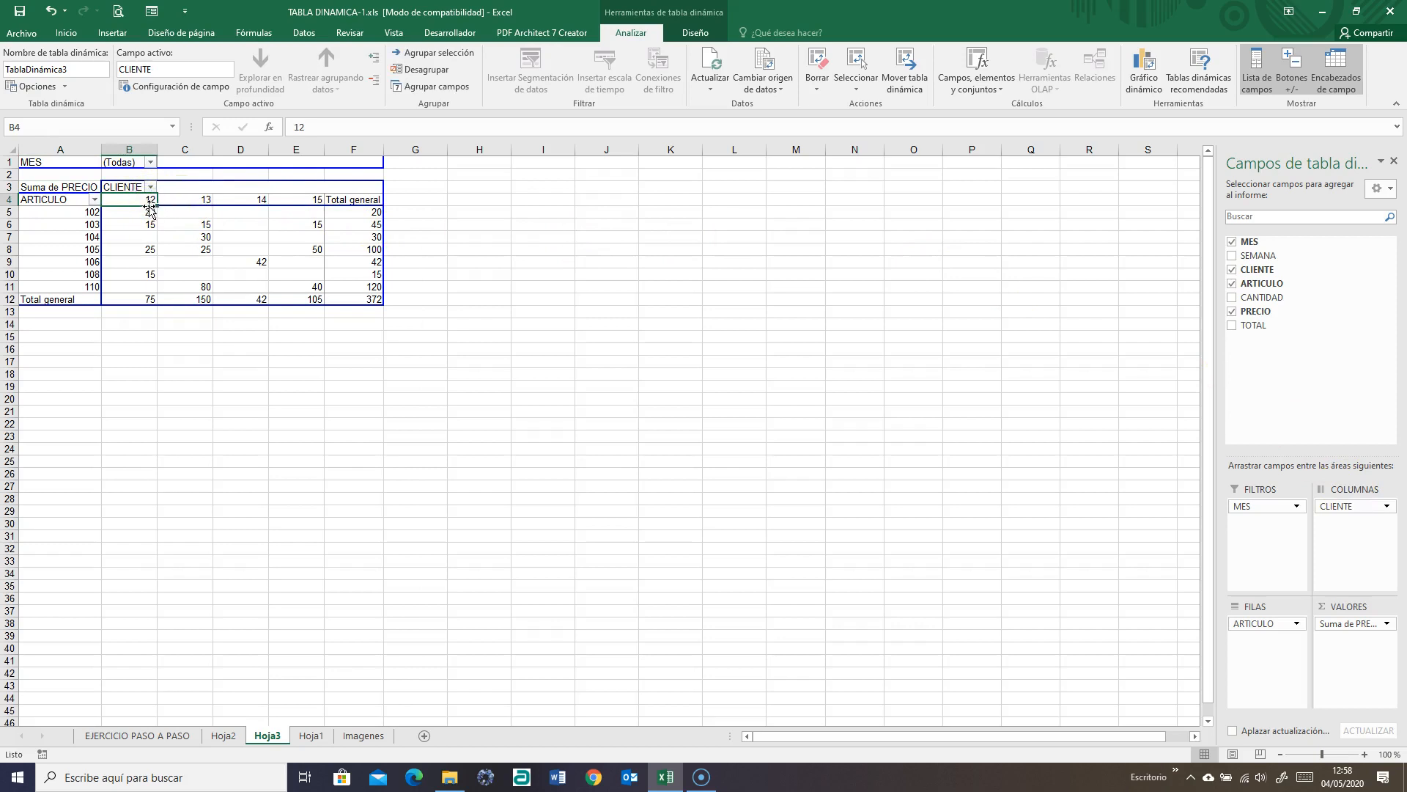
left_click(145, 211)
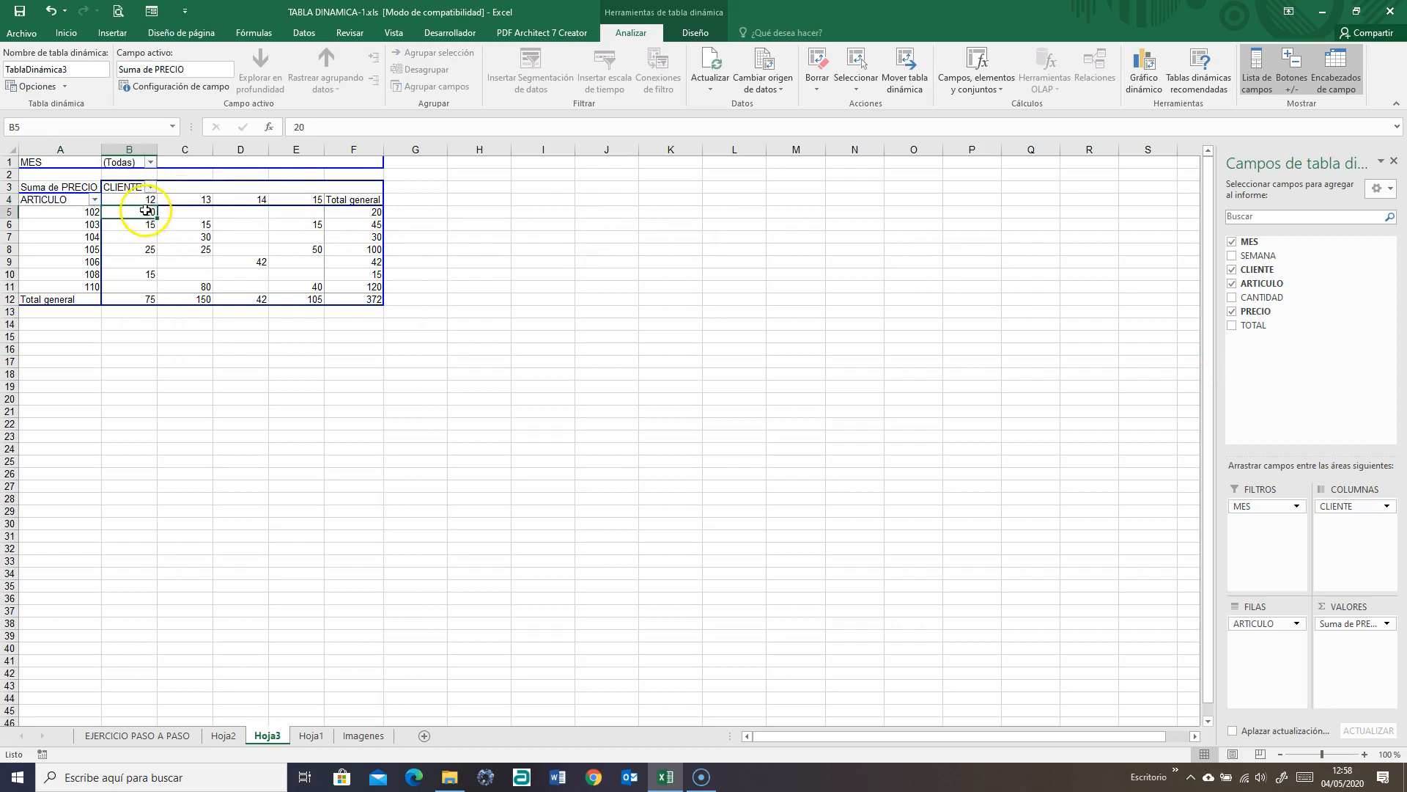
left_click(144, 224)
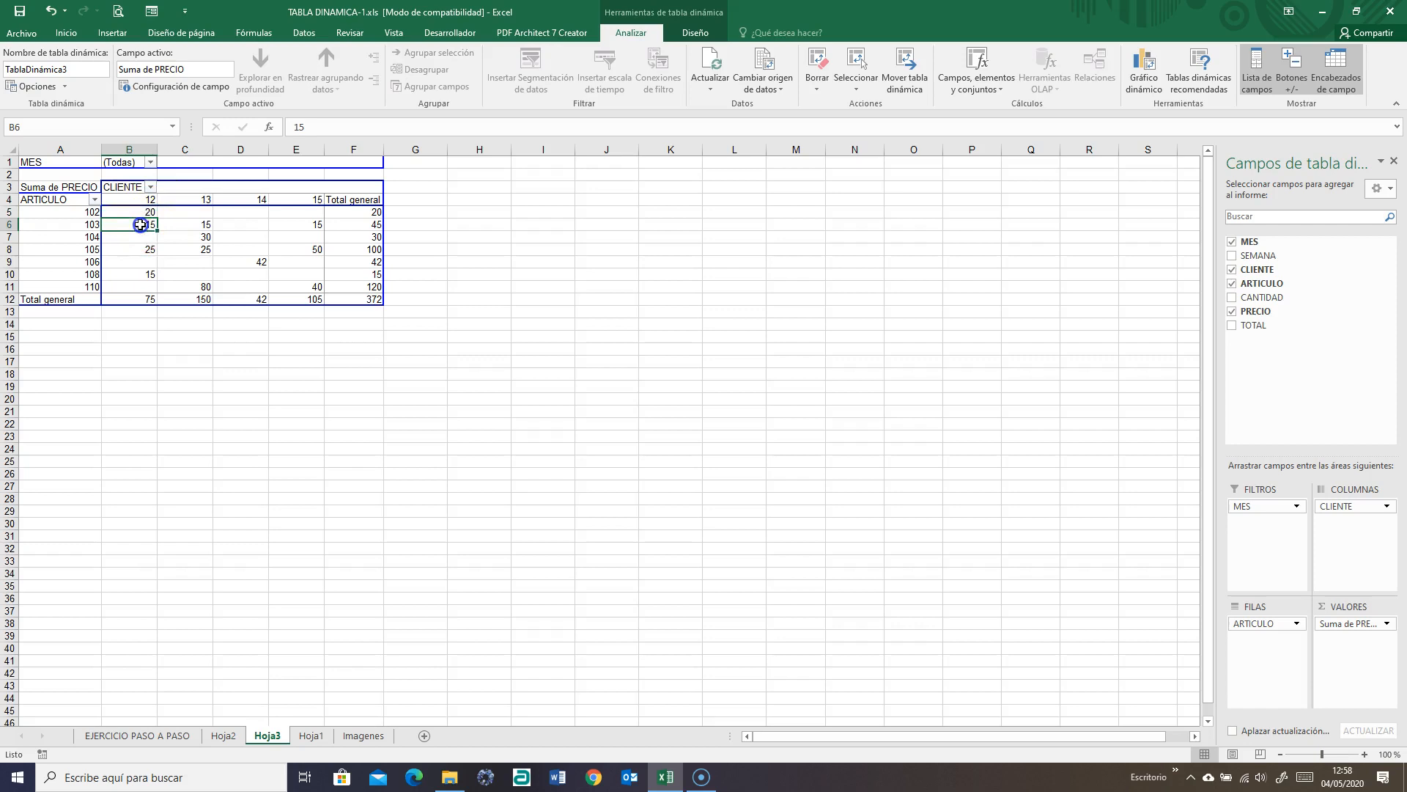
left_click(146, 274)
left_click(144, 299)
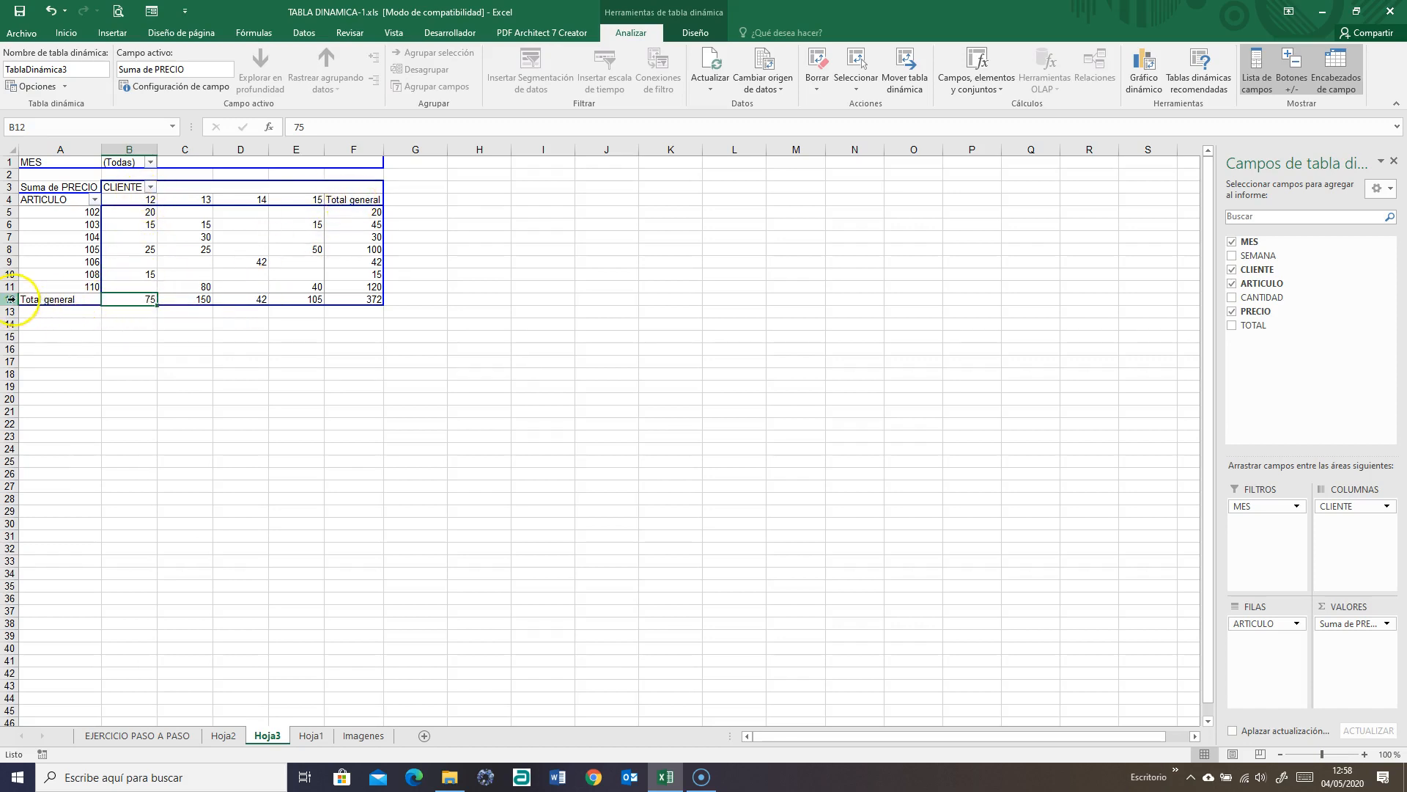
Examine the grand totals per article and per client, and select client 12's prices in B5:B10 to check their sum
left_click(361, 199)
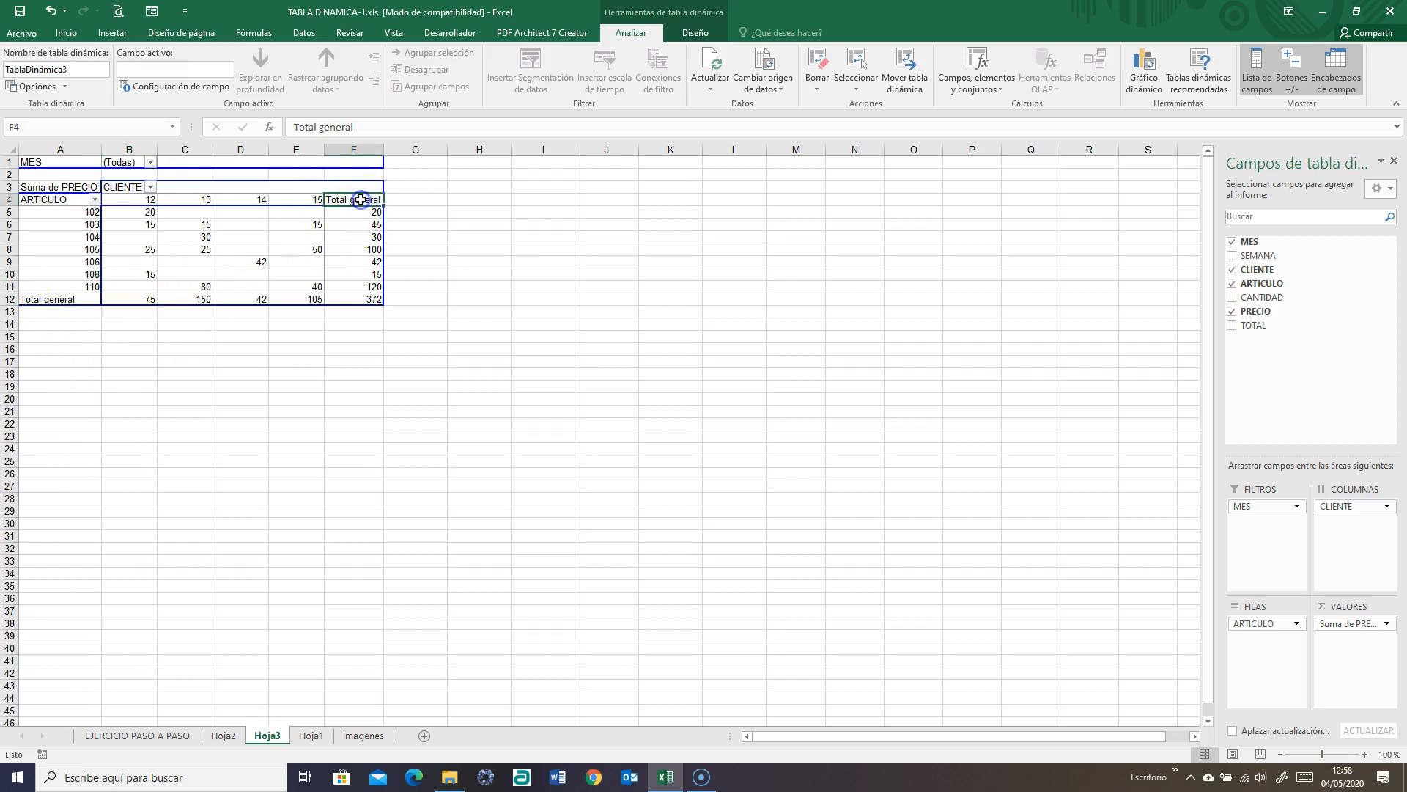
left_click(365, 212)
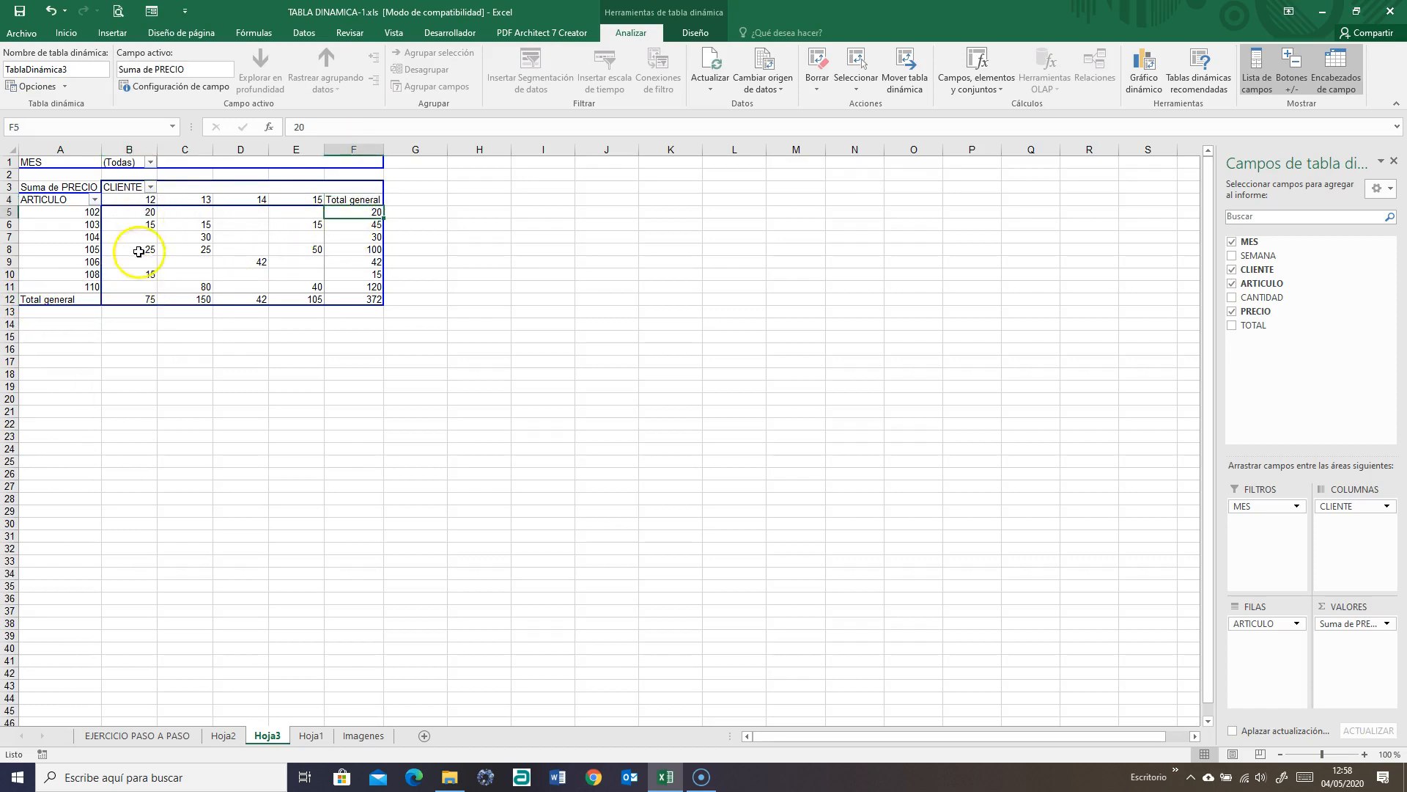
left_click(47, 303)
left_click(140, 299)
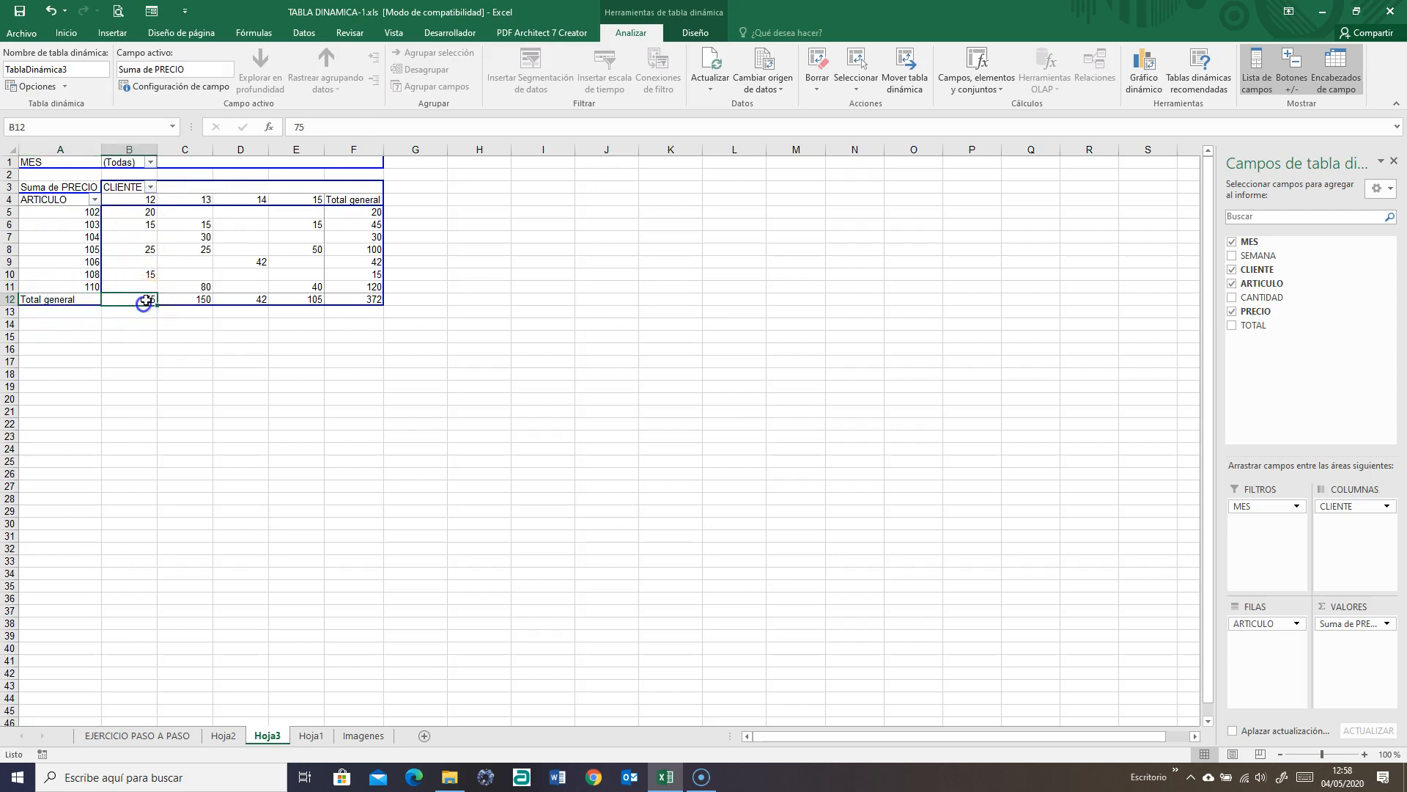
left_click_drag(141, 222, 143, 273)
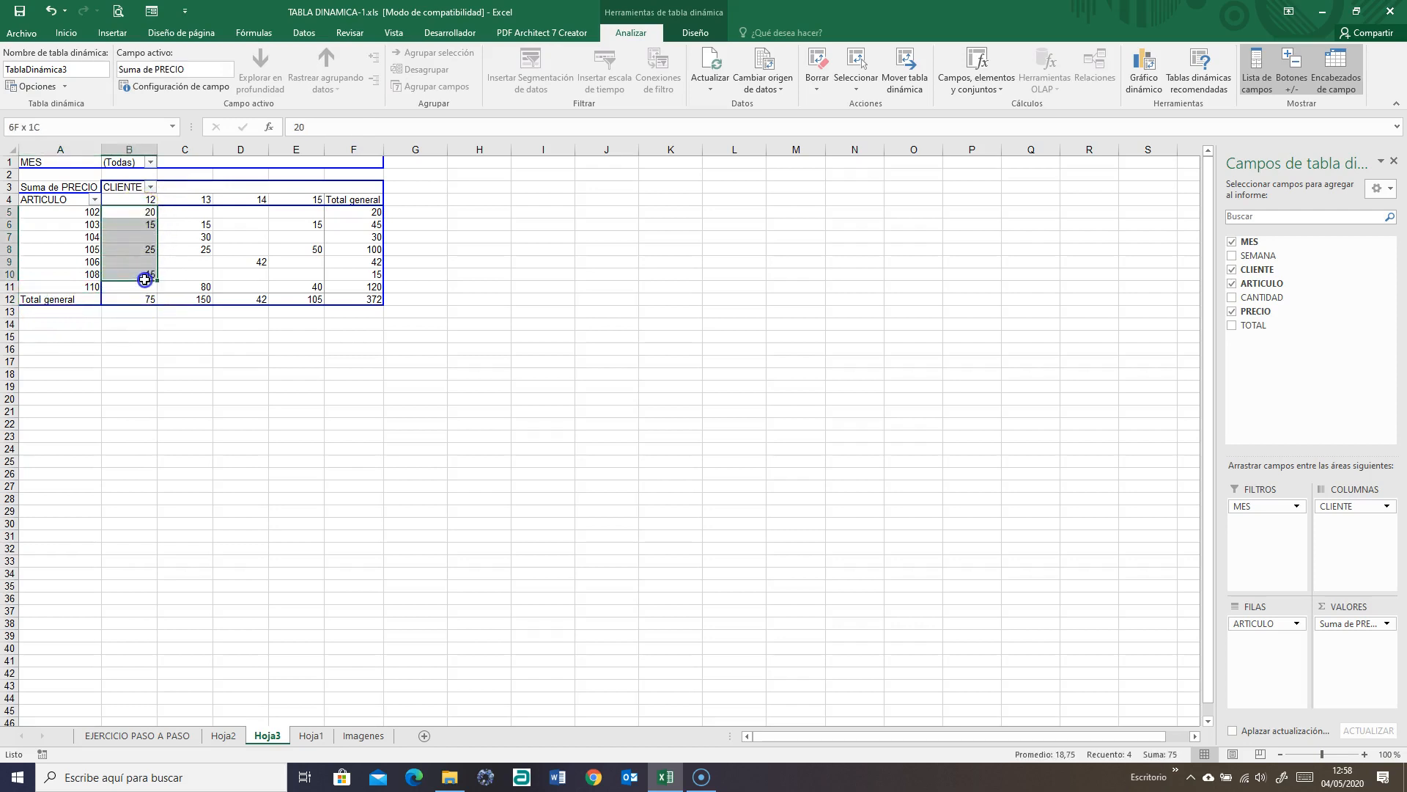
left_click(187, 275)
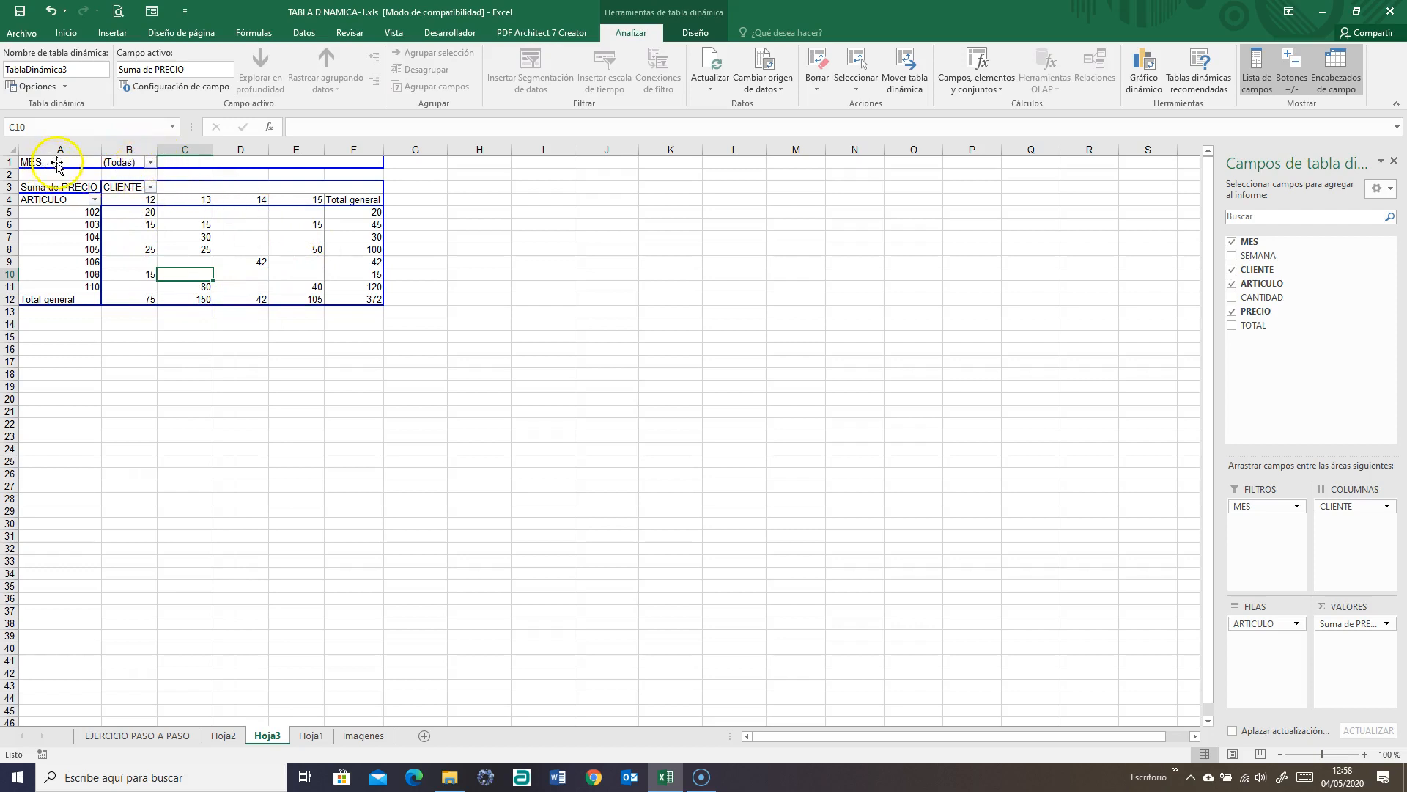
Filter the pivot table's MES field to ENERO and review the prices by article and client
left_click(150, 163)
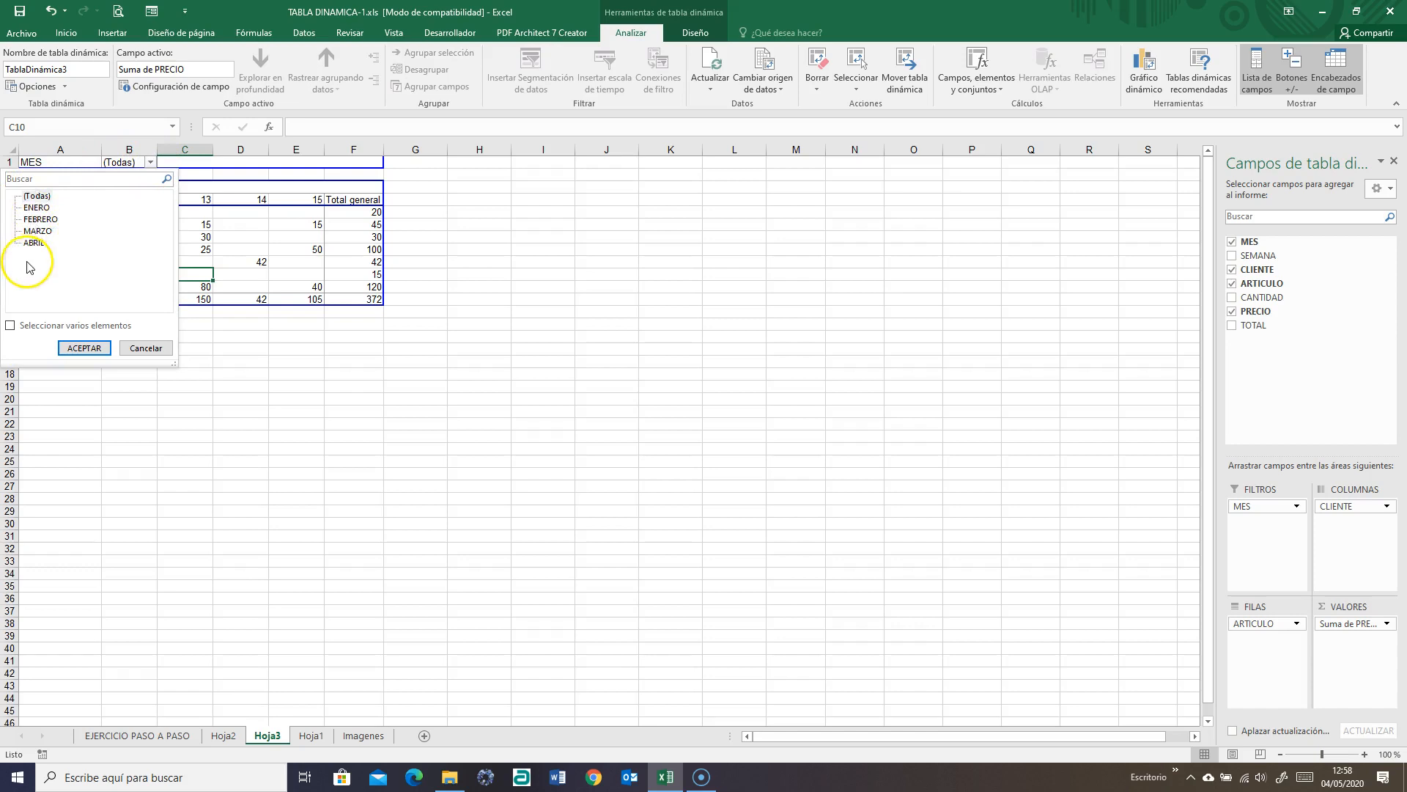
left_click(36, 208)
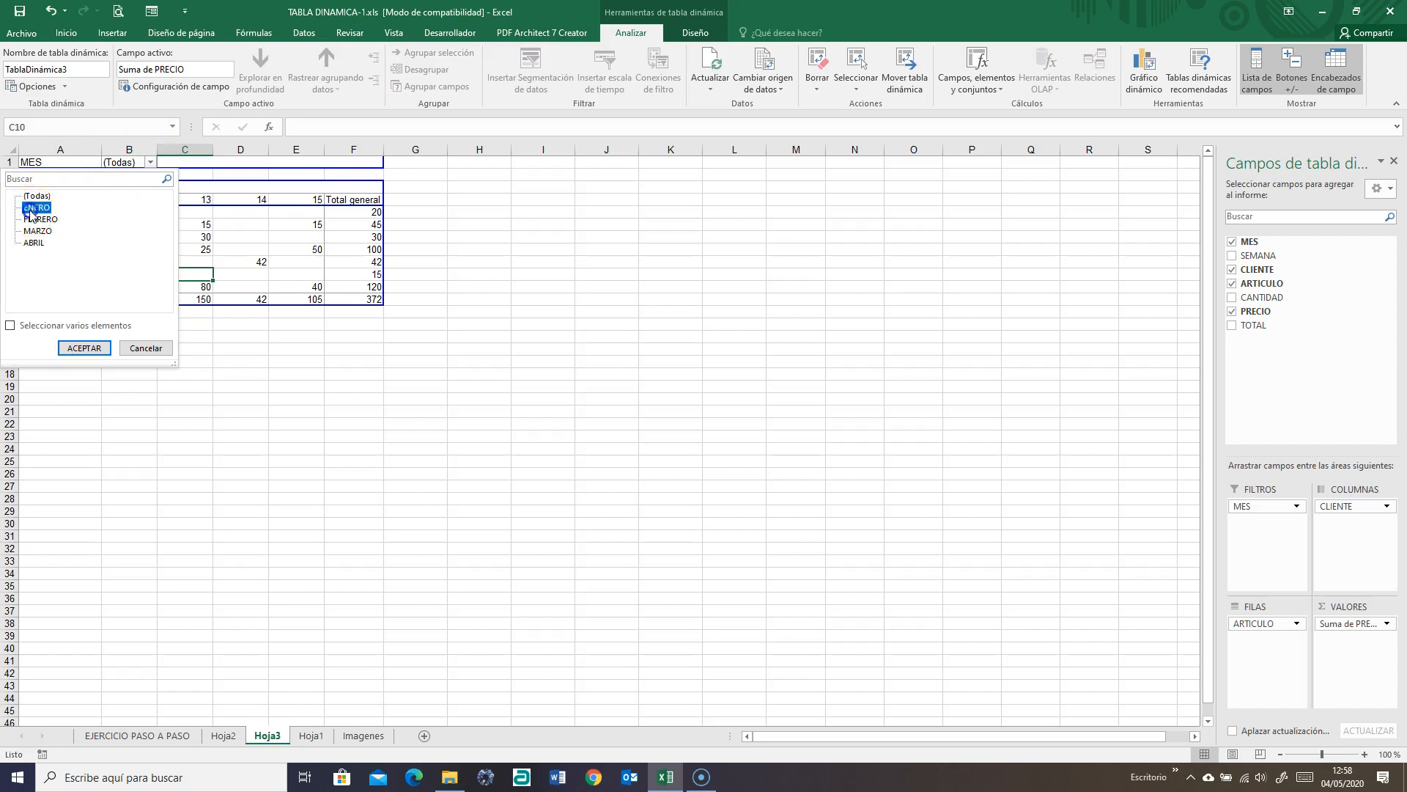
left_click(82, 348)
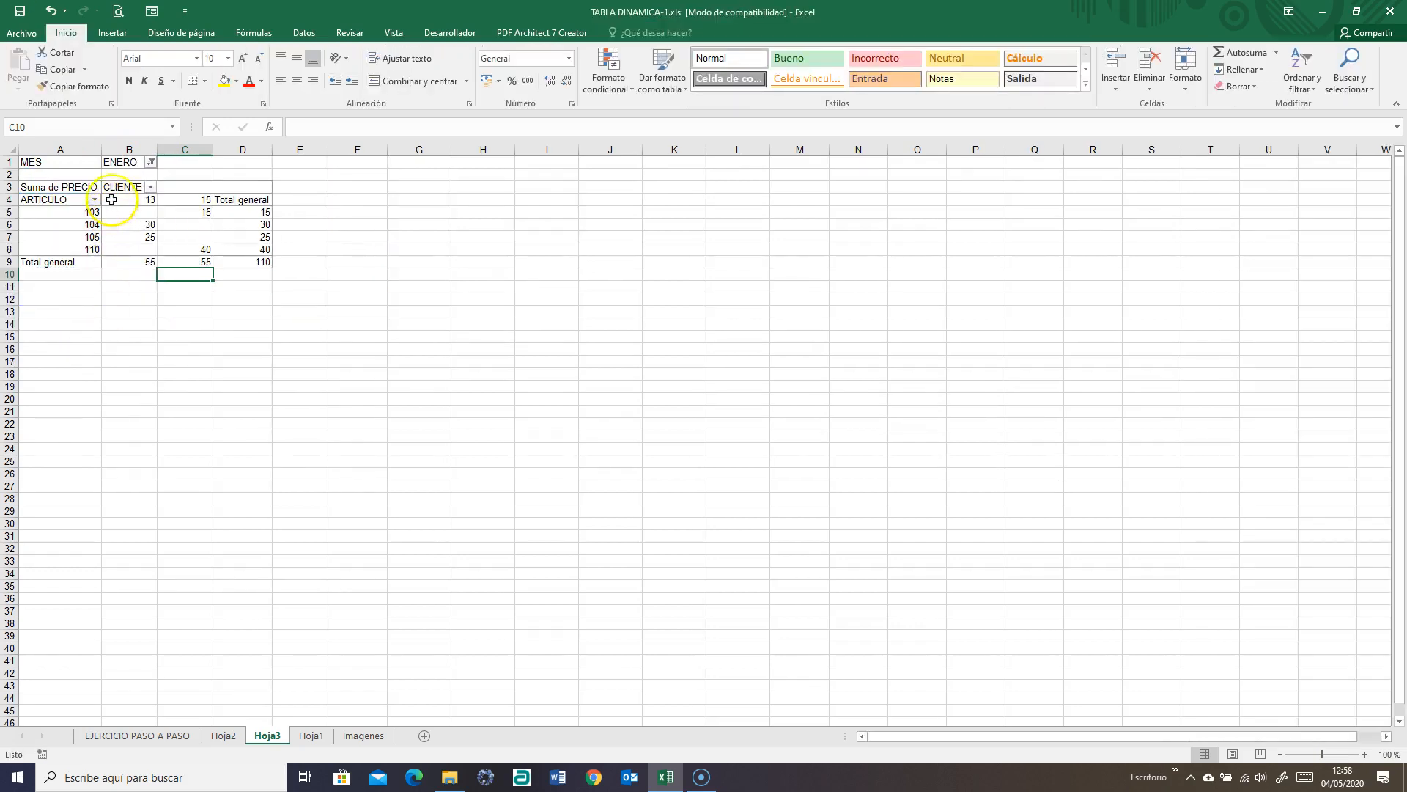
left_click(148, 212)
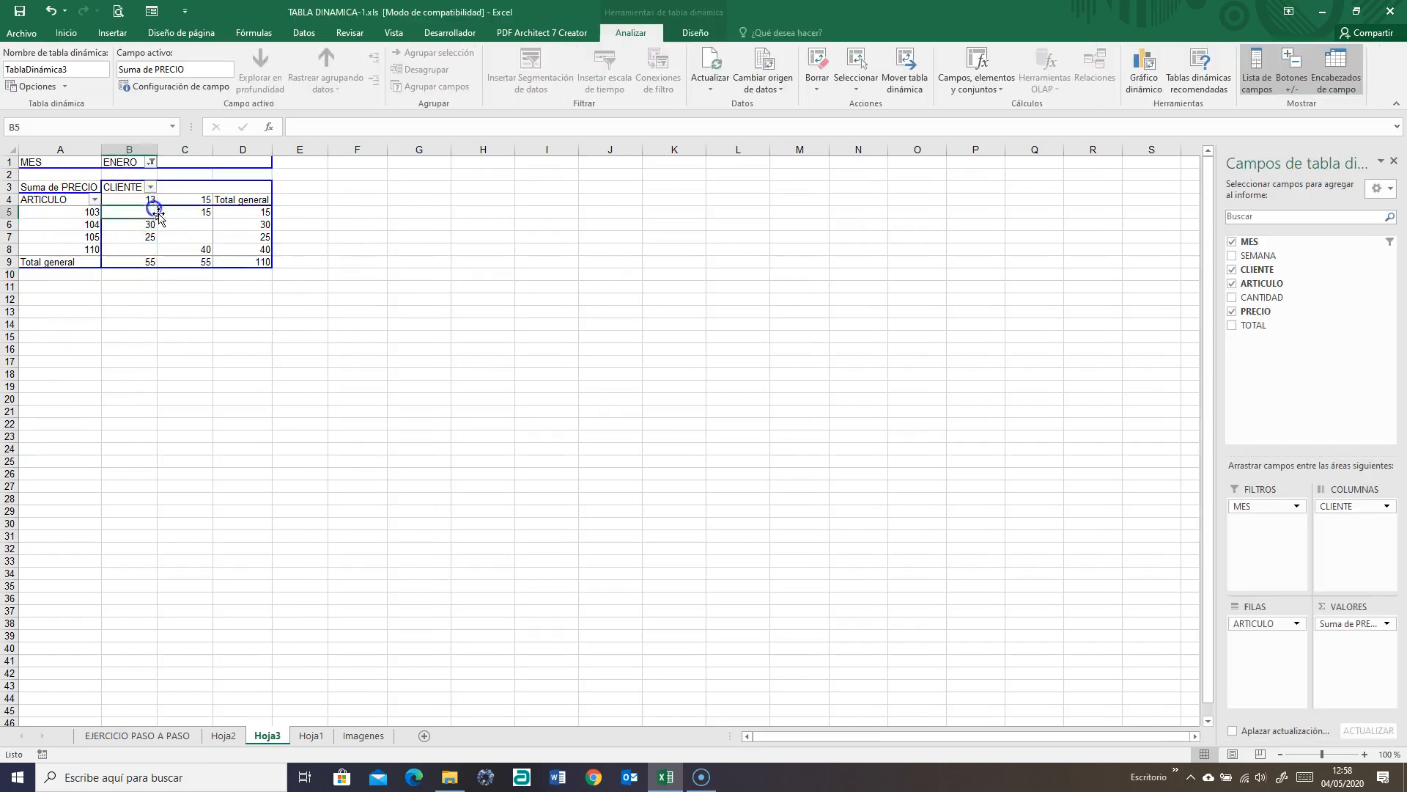
mouse_move(196, 229)
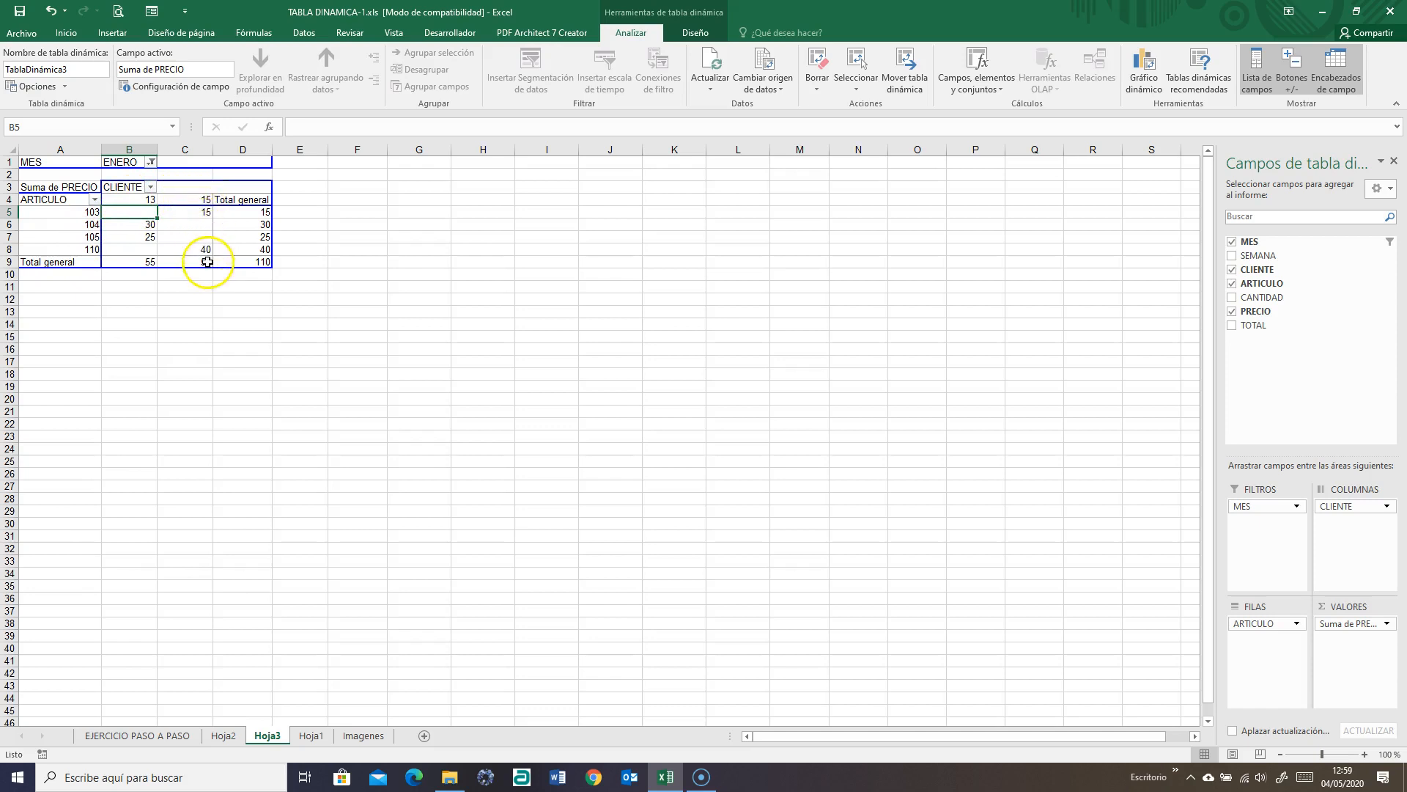
Filter MES to both ENERO and MARZO, allowing multiple items, and inspect article 103's prices for clients 13 and 15
mouse_move(208, 262)
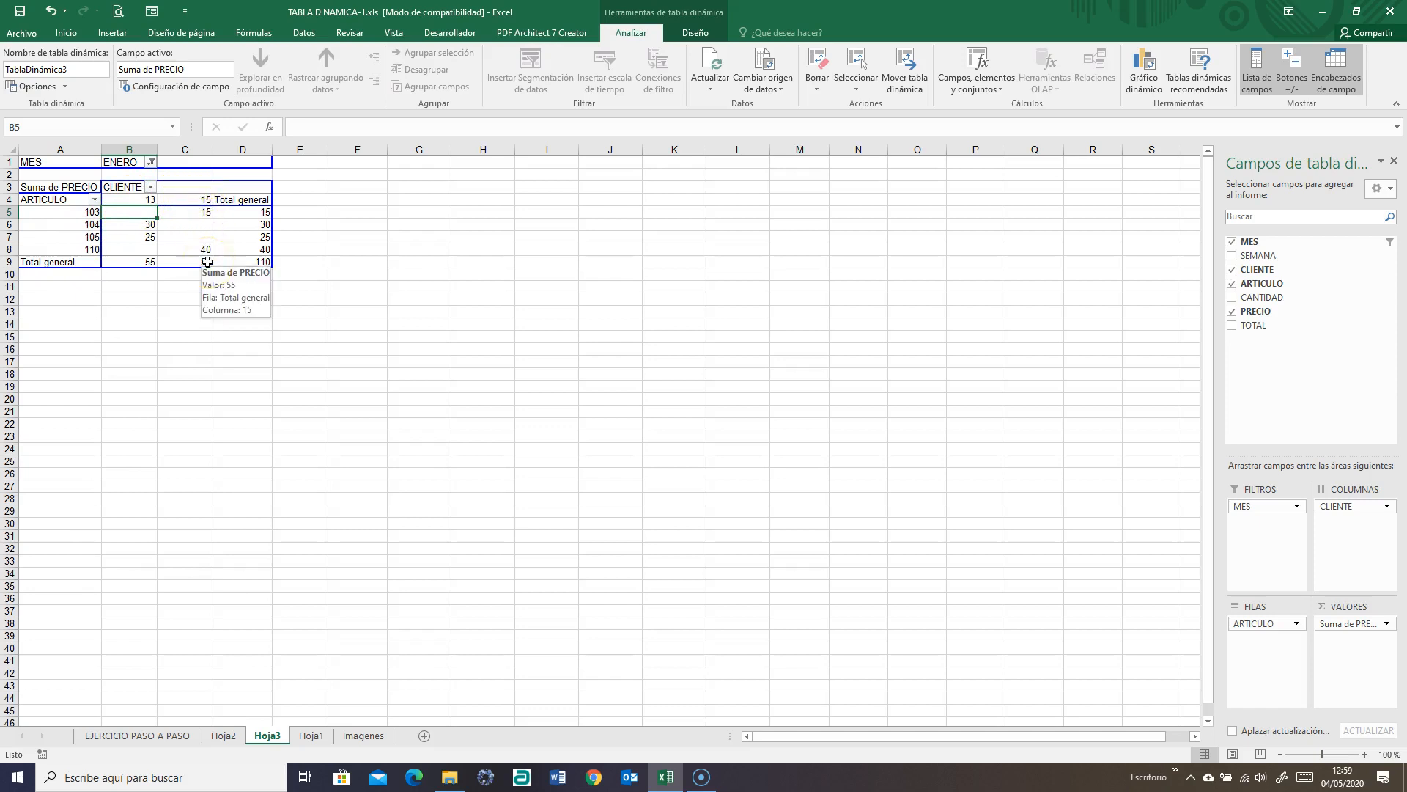
left_click(150, 162)
left_click(10, 326)
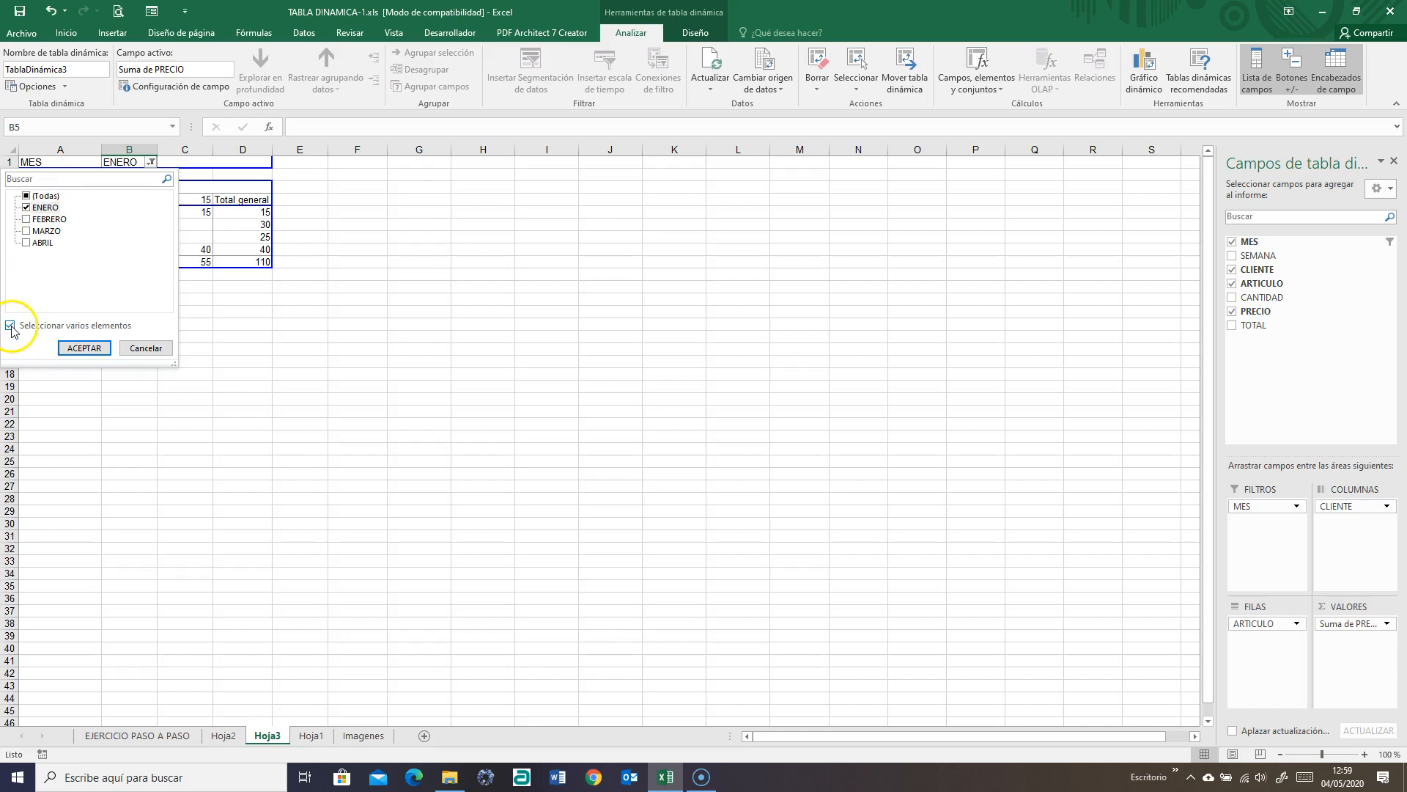
left_click(26, 231)
left_click(26, 241)
left_click(84, 347)
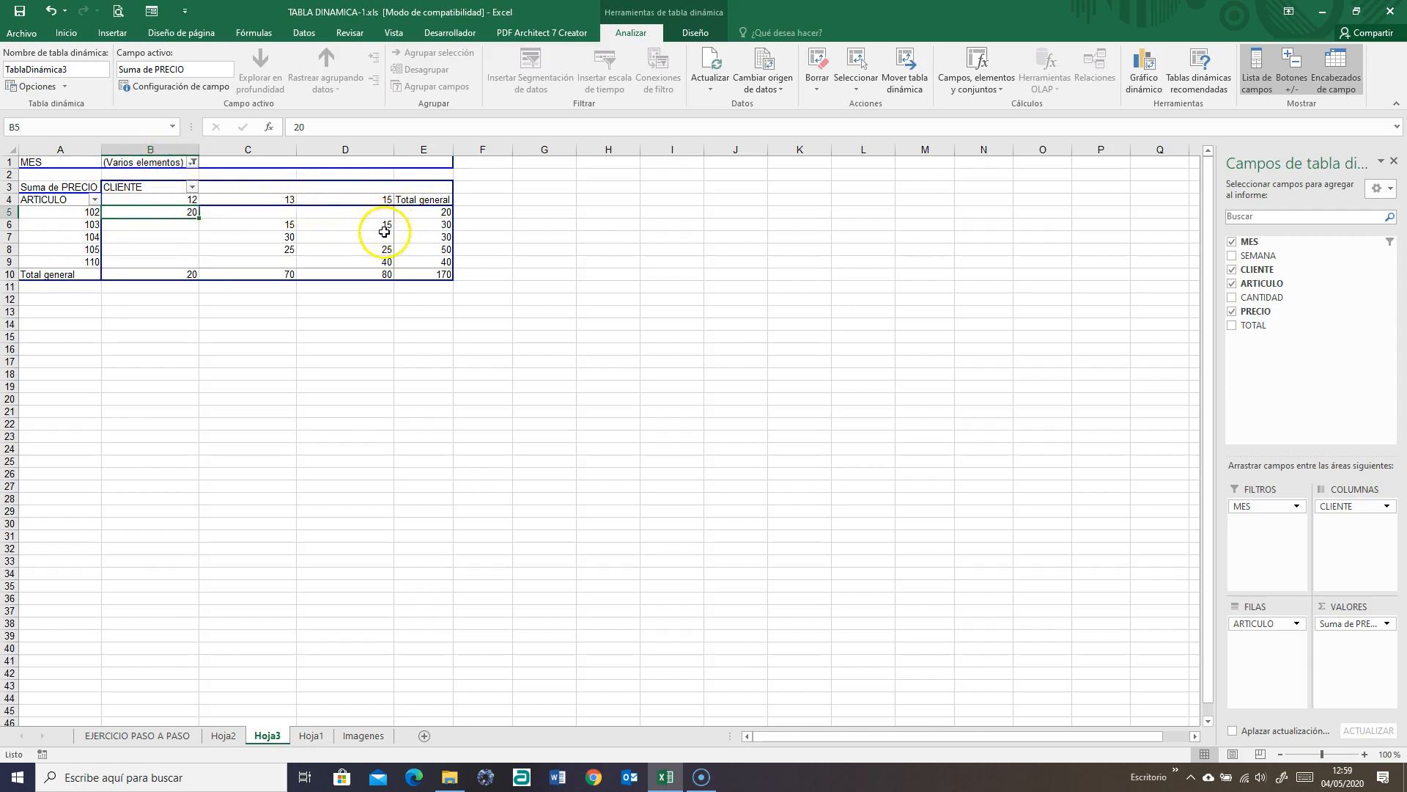
left_click(286, 225)
left_click(378, 226)
left_click(266, 229)
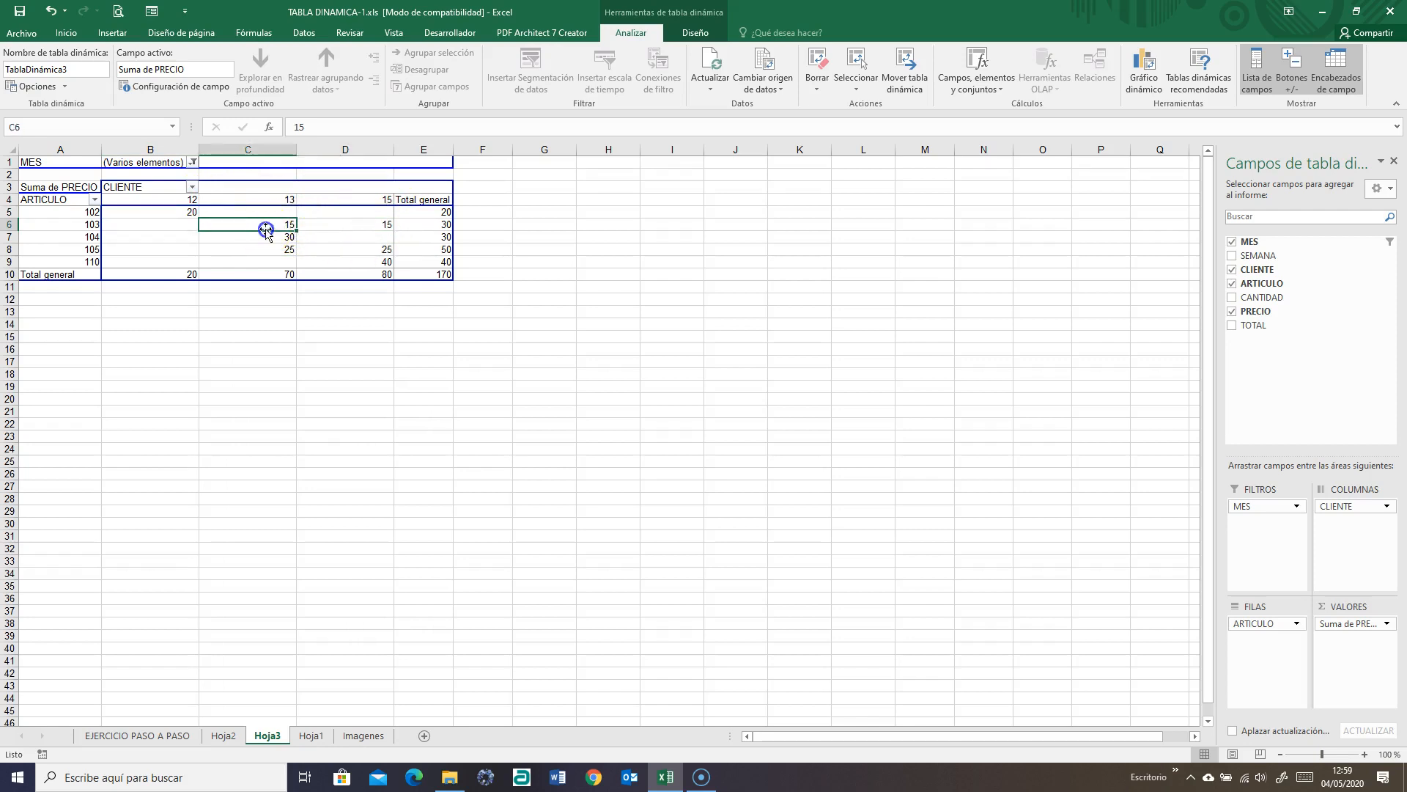
Set the MES filter back to all months
left_click(193, 162)
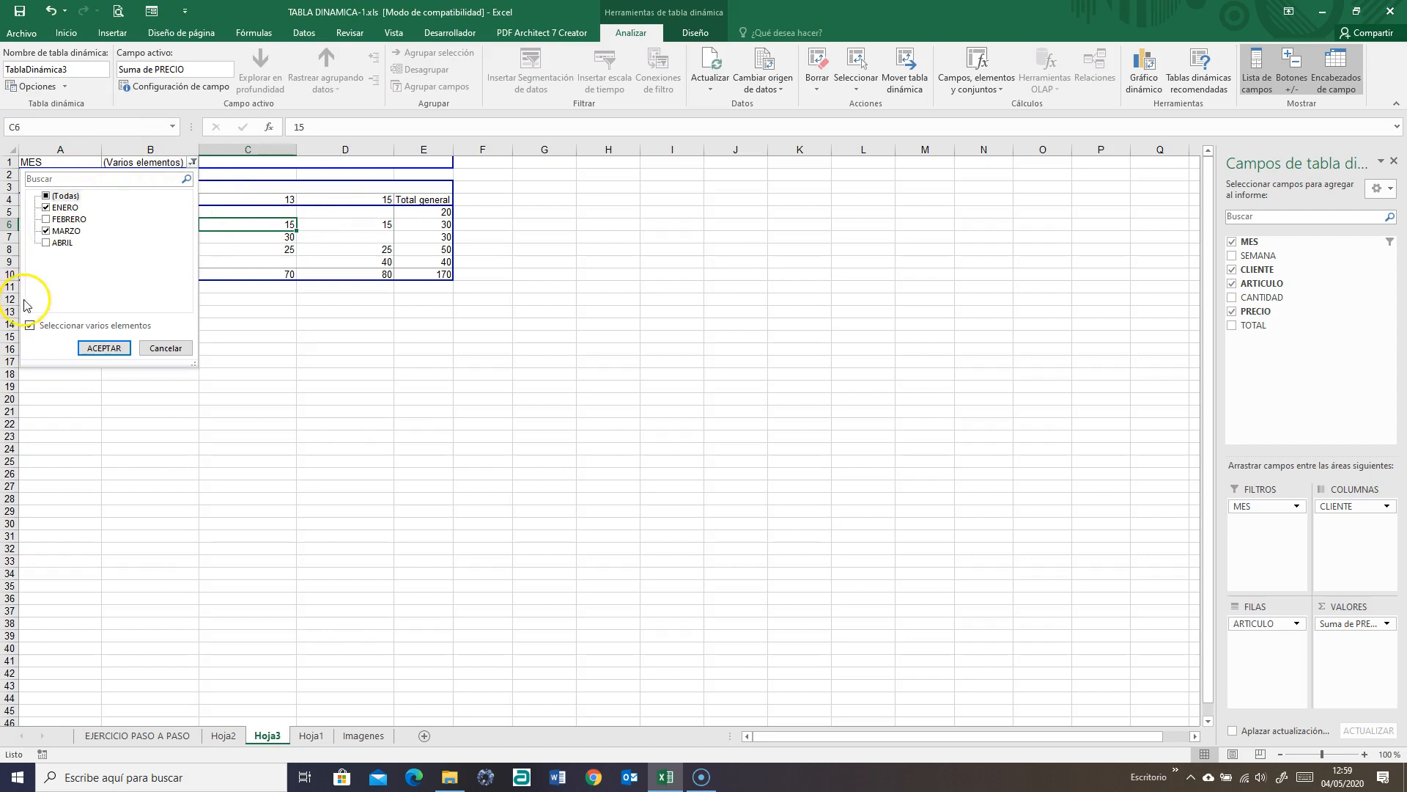
left_click(45, 197)
left_click(104, 347)
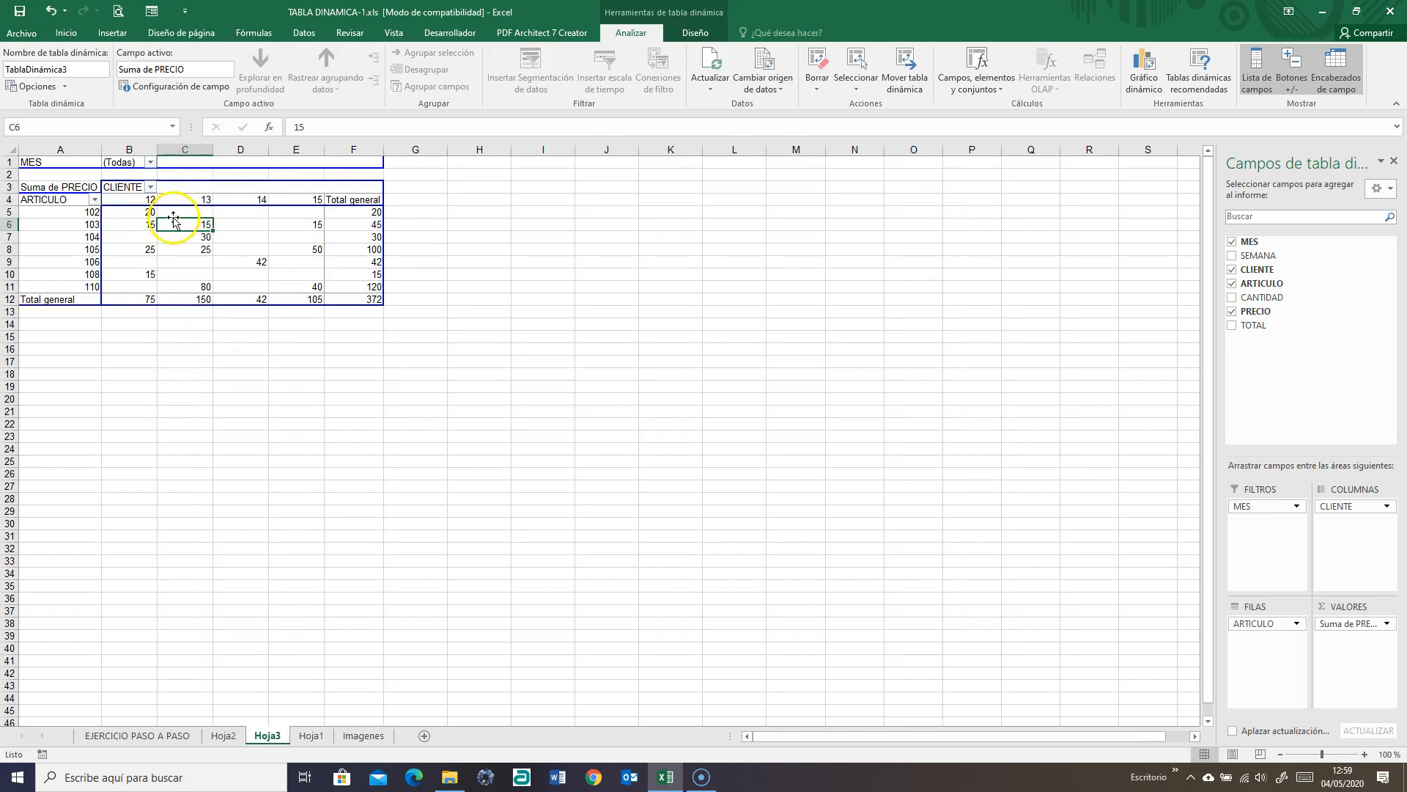
Filter the ARTICULO field to article 102 only and check its price by client
left_click(94, 200)
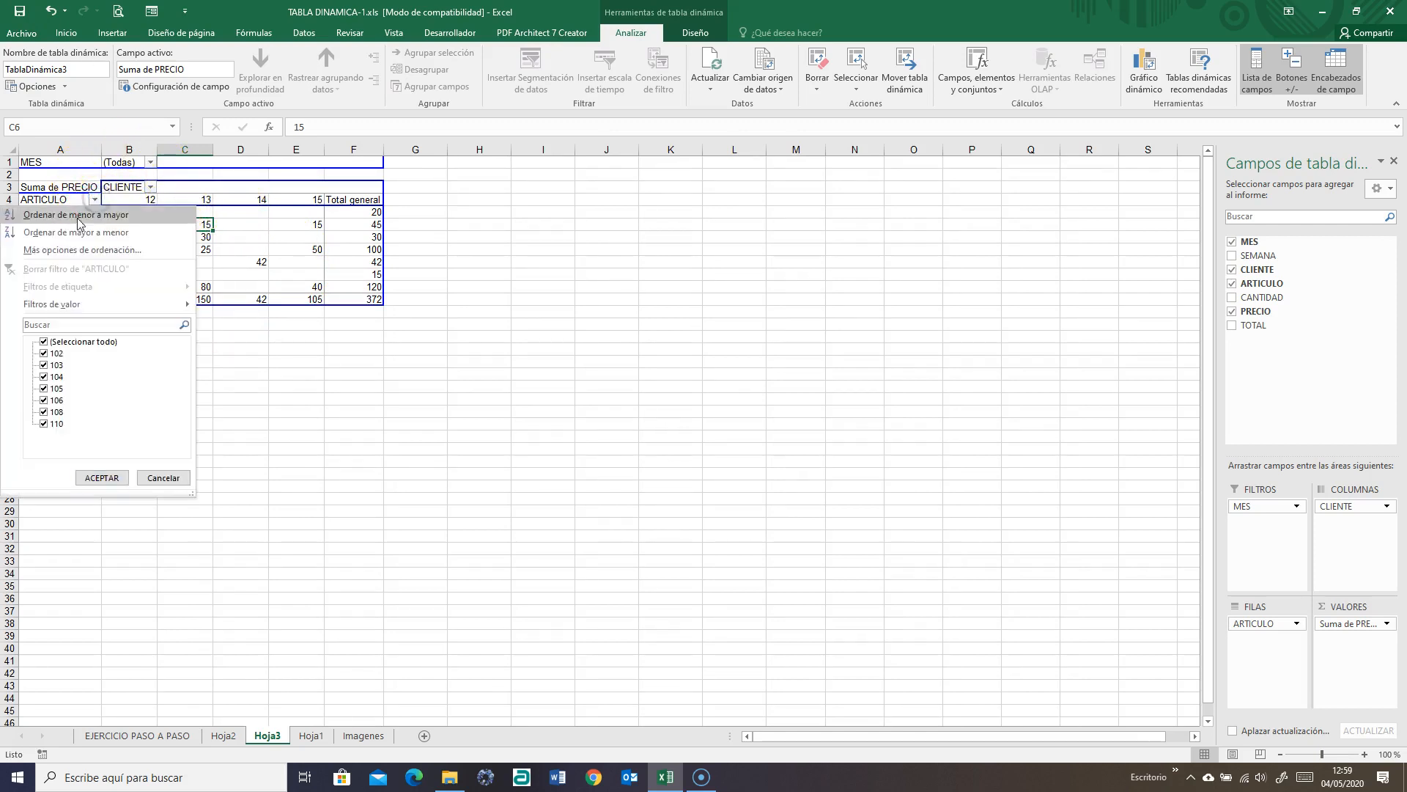
left_click(43, 341)
left_click(43, 353)
left_click(92, 478)
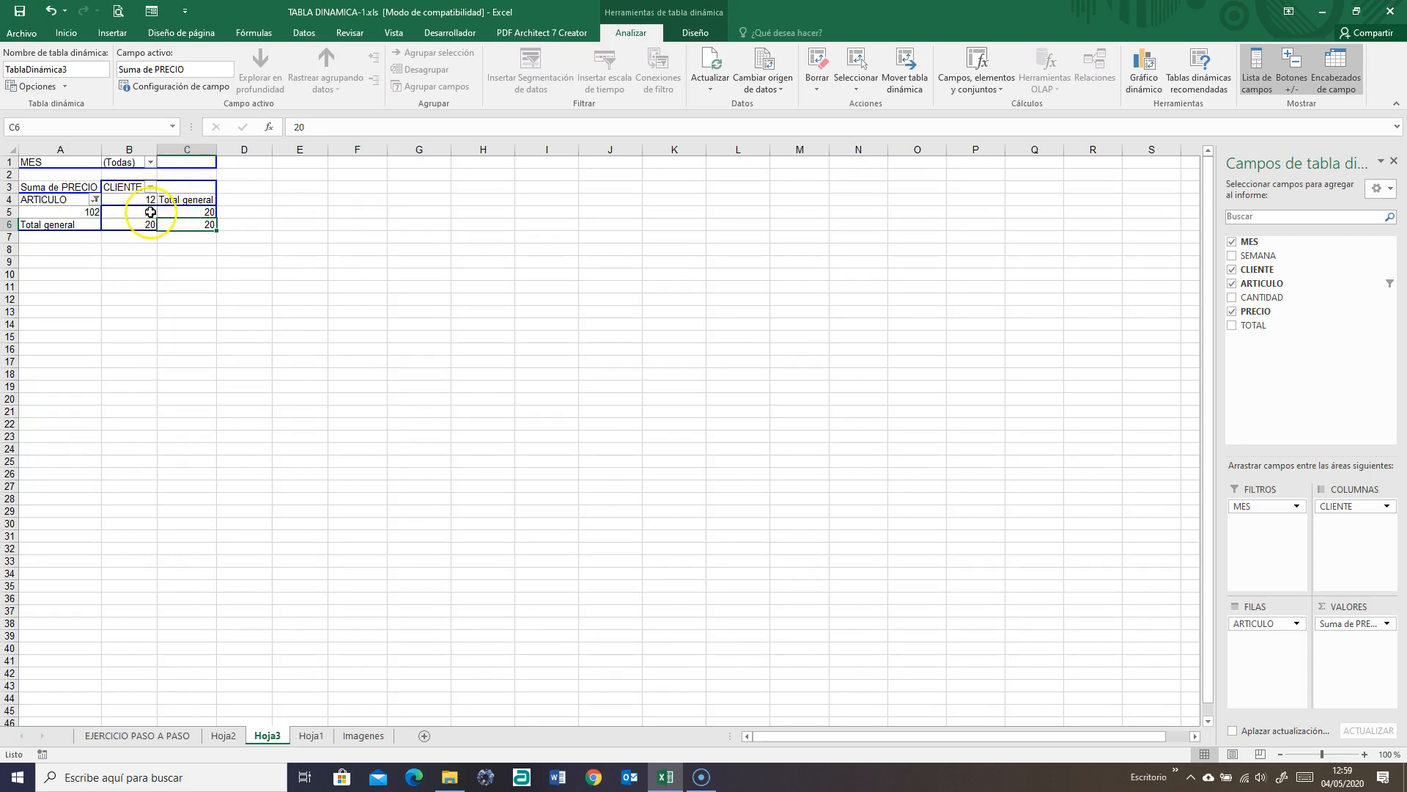
mouse_move(150, 211)
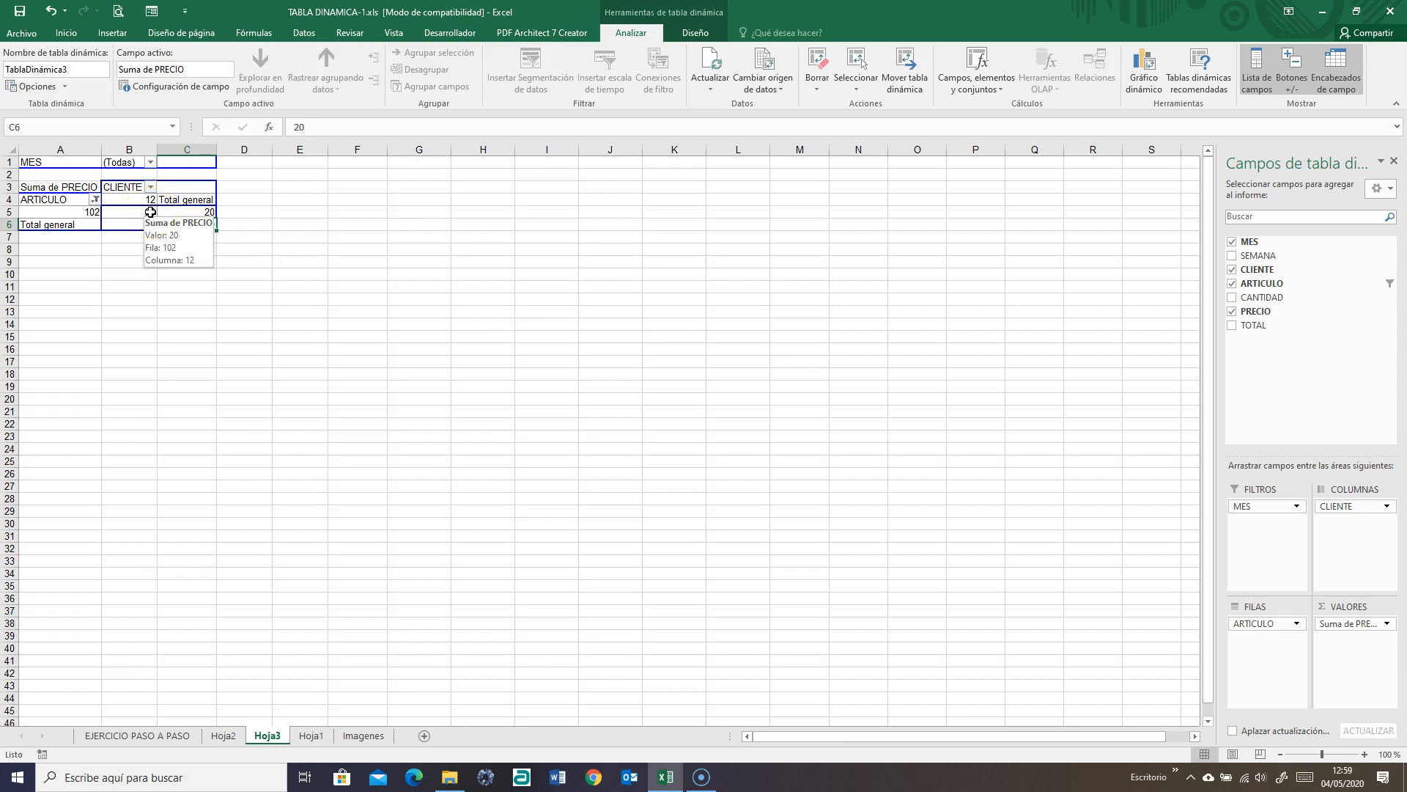
Restore all articles in the ARTICULO filter
left_click(95, 200)
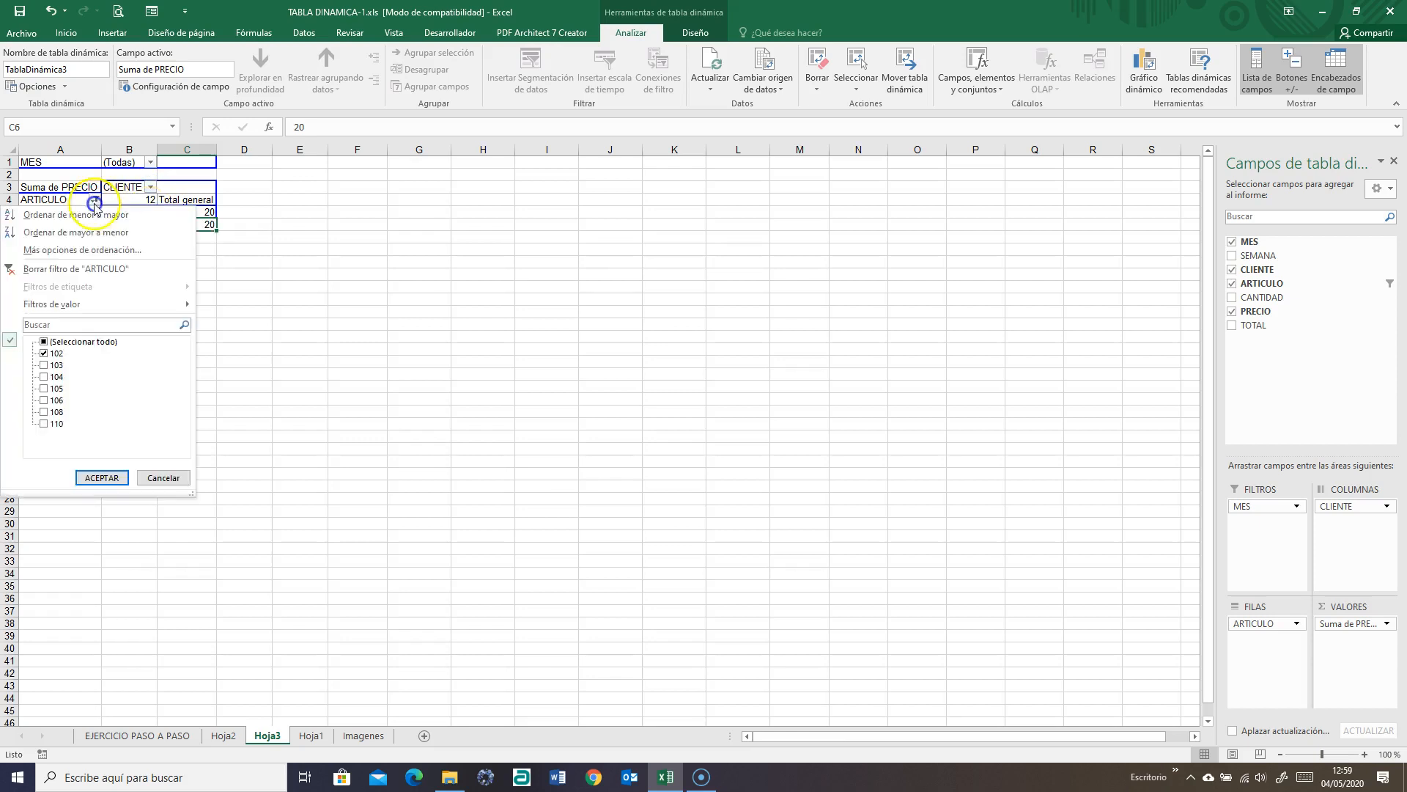
left_click(44, 341)
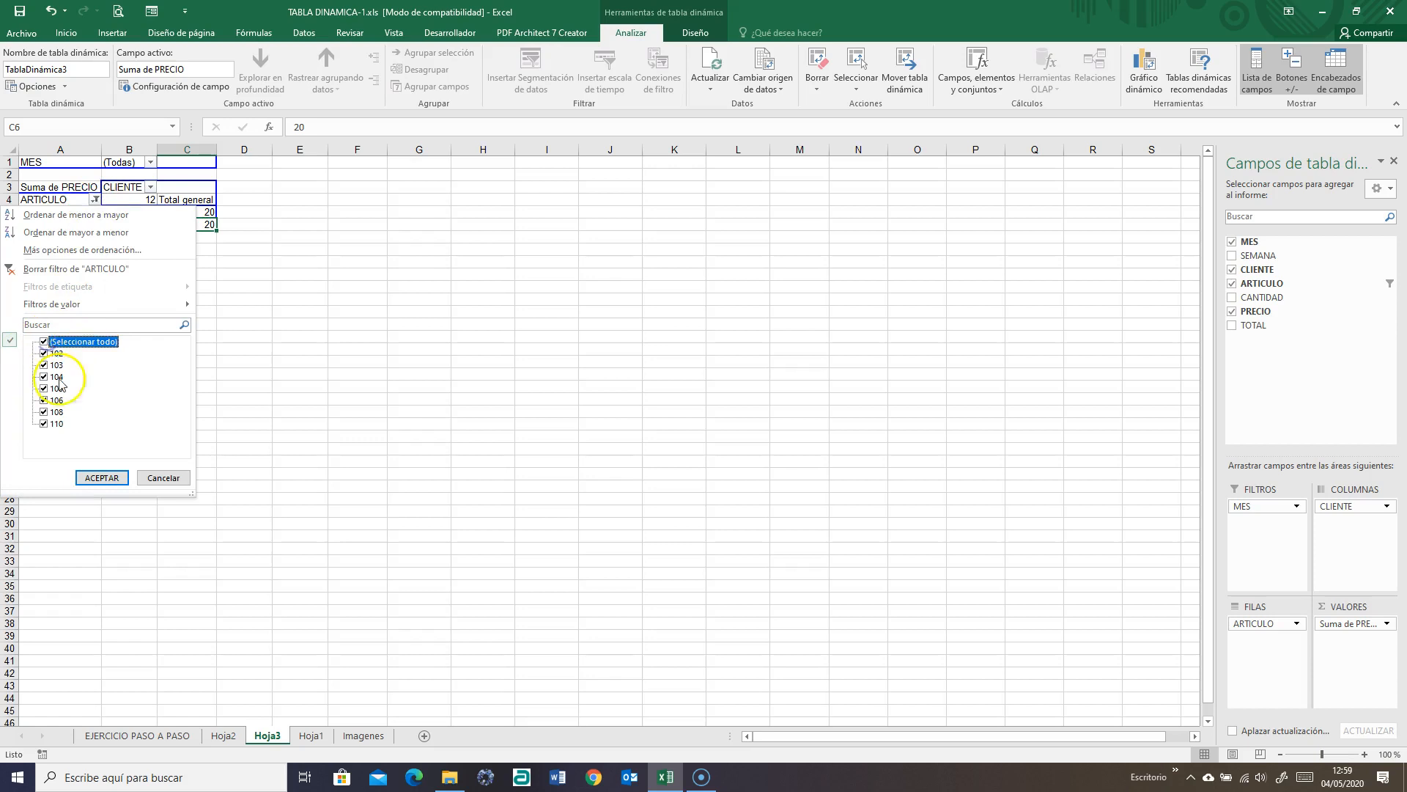
left_click(101, 477)
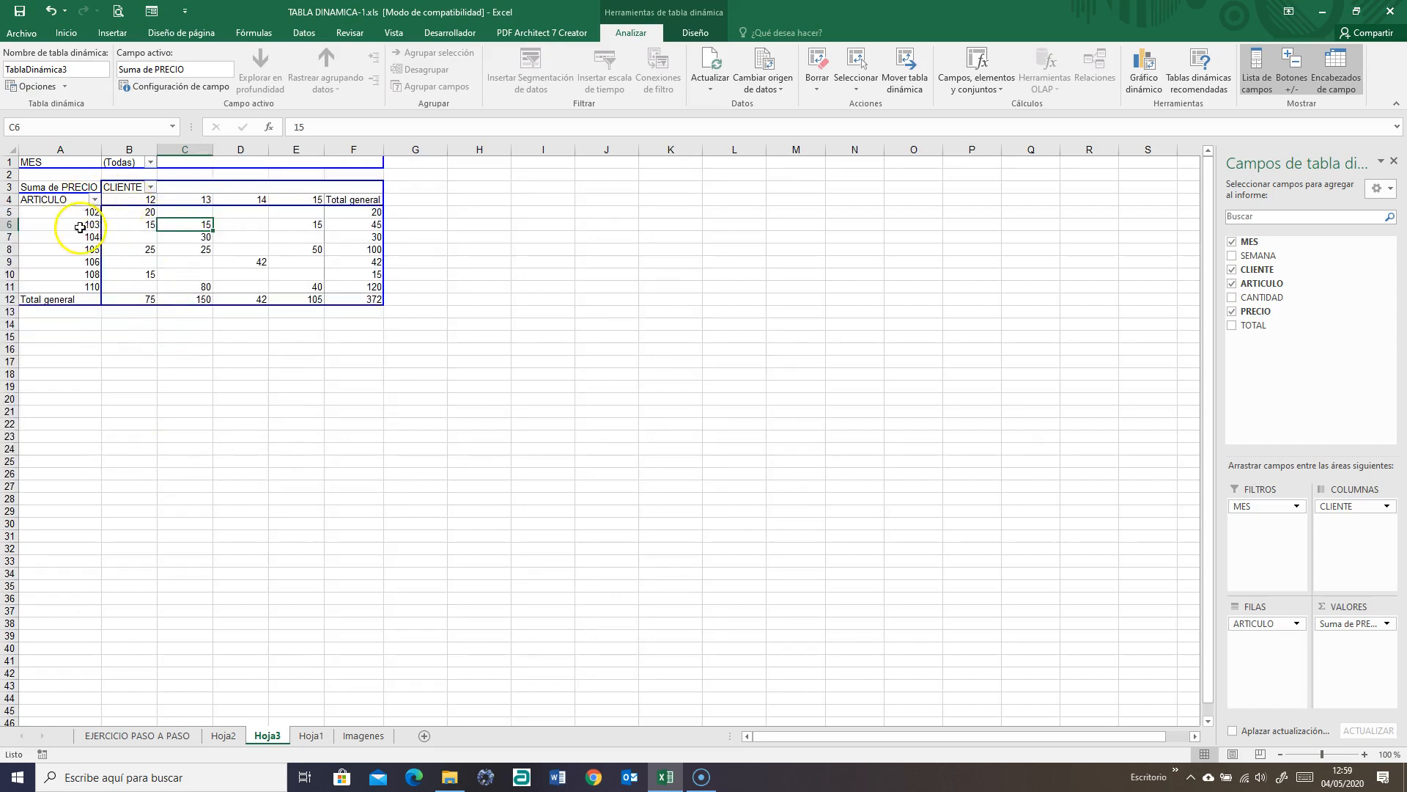
Filter the CLIENTE field to client 12 only and go through each article that client bought
left_click(151, 188)
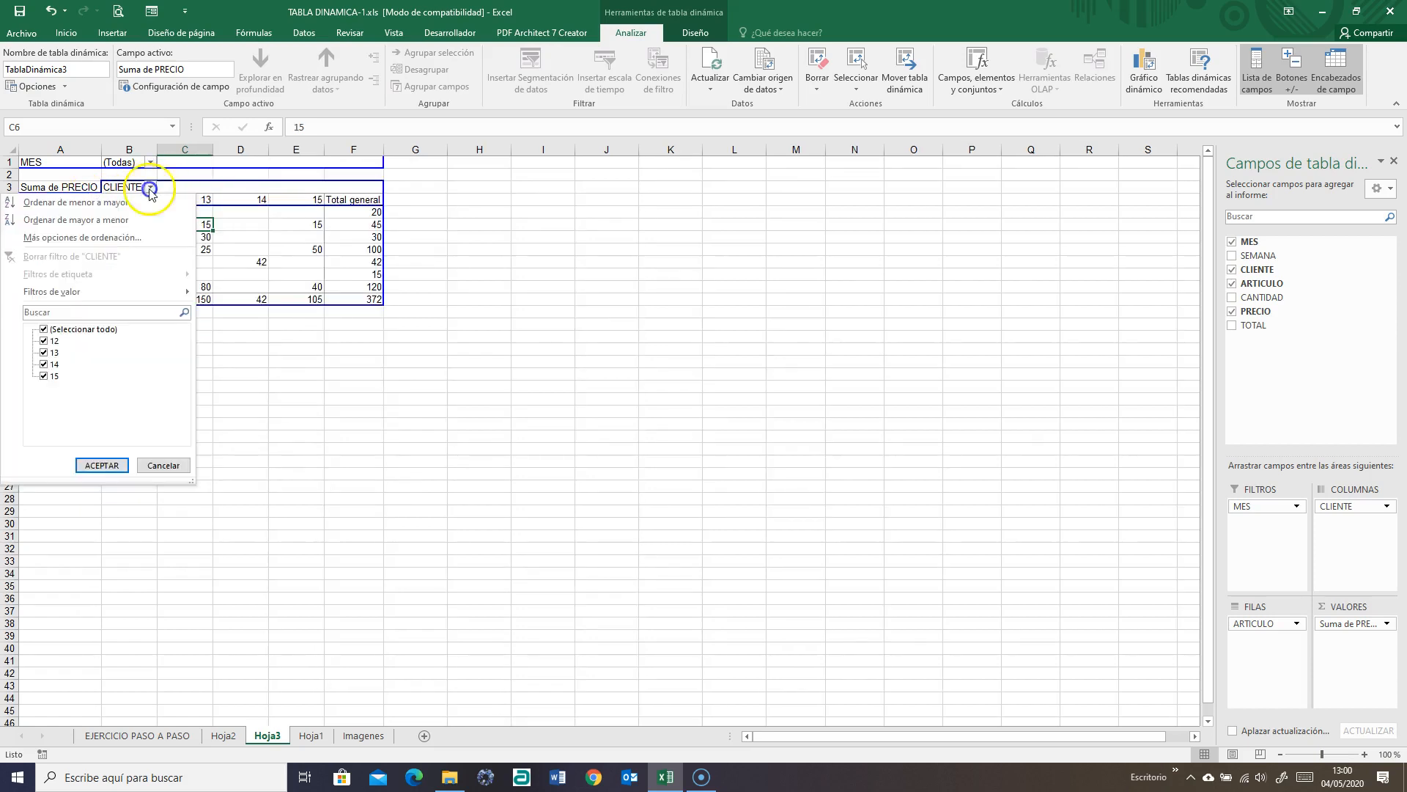
left_click(43, 330)
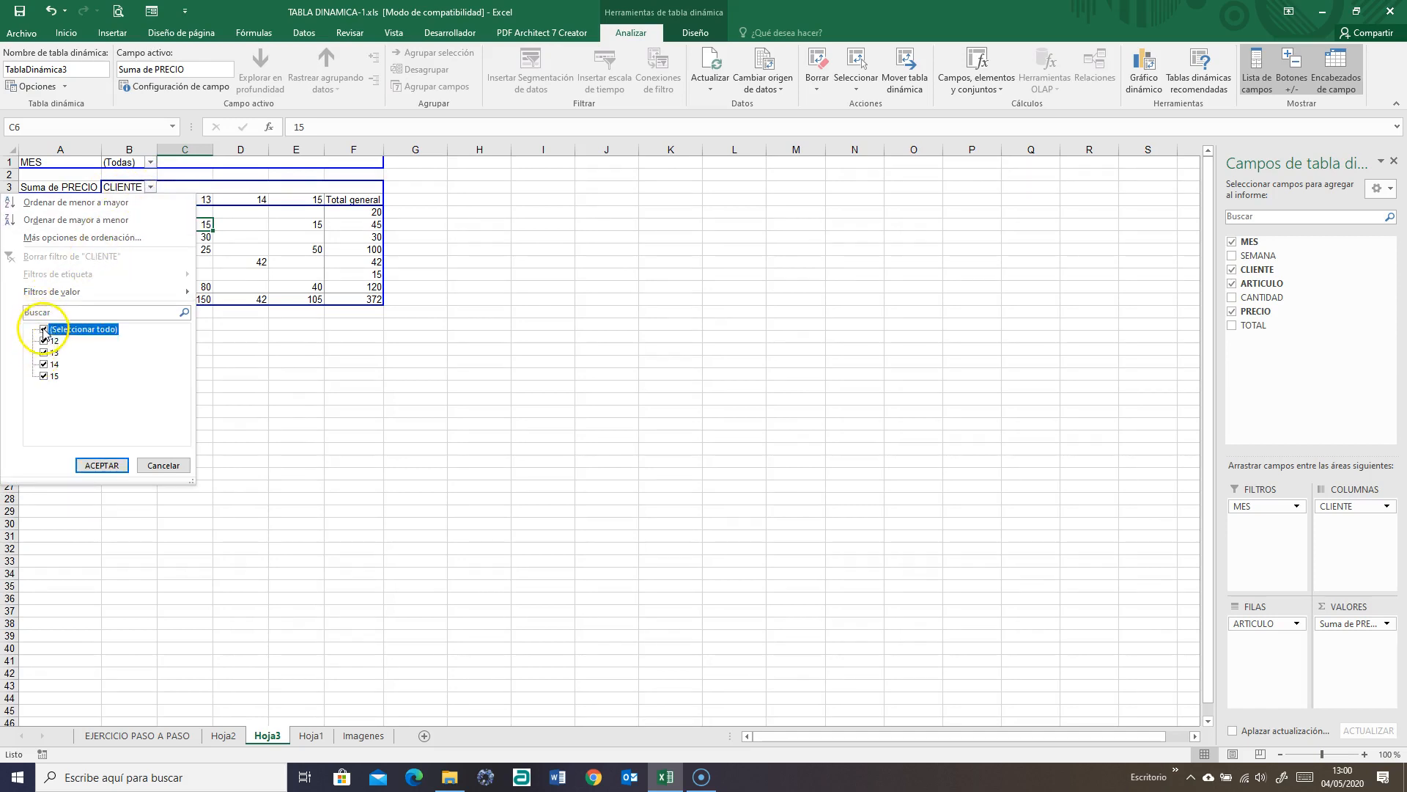
left_click(43, 341)
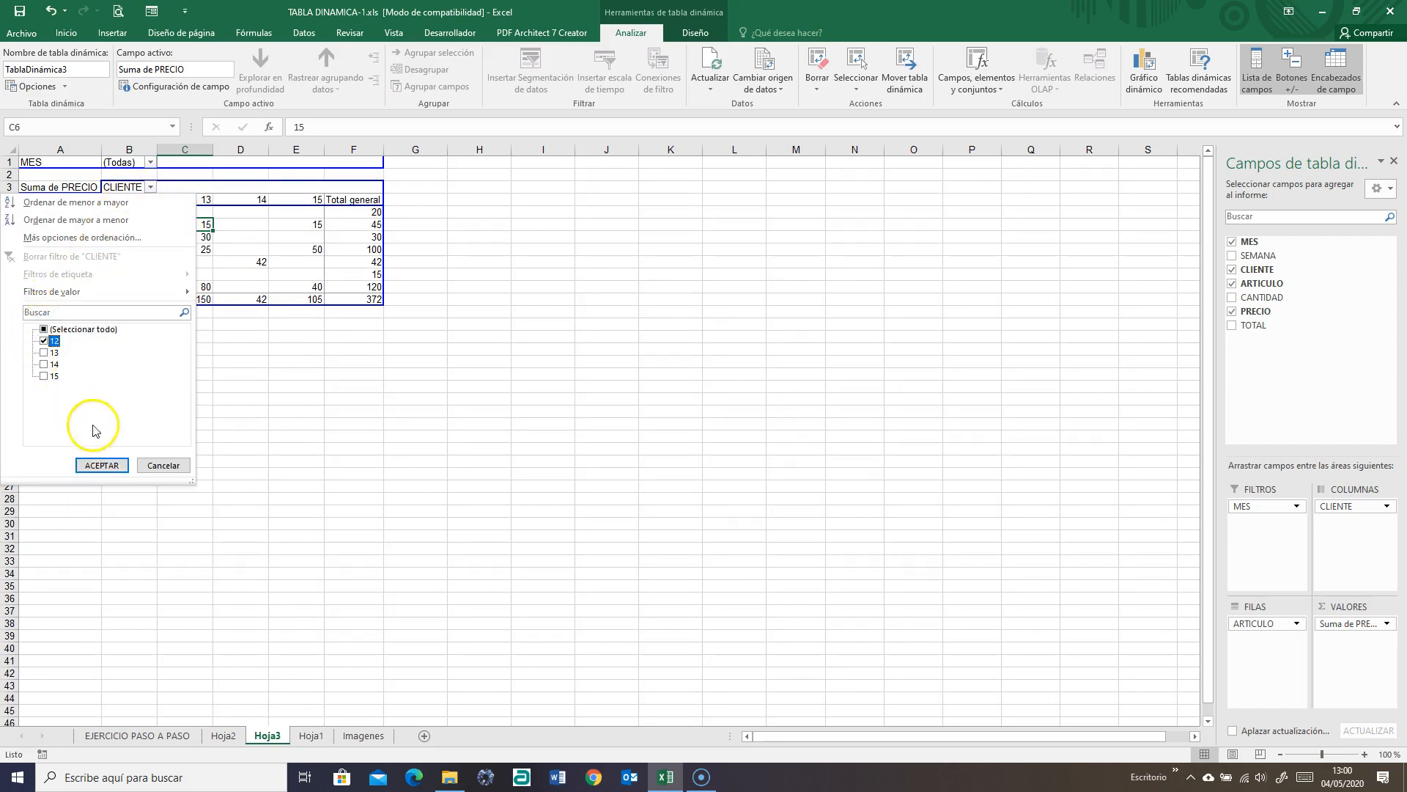
left_click(102, 464)
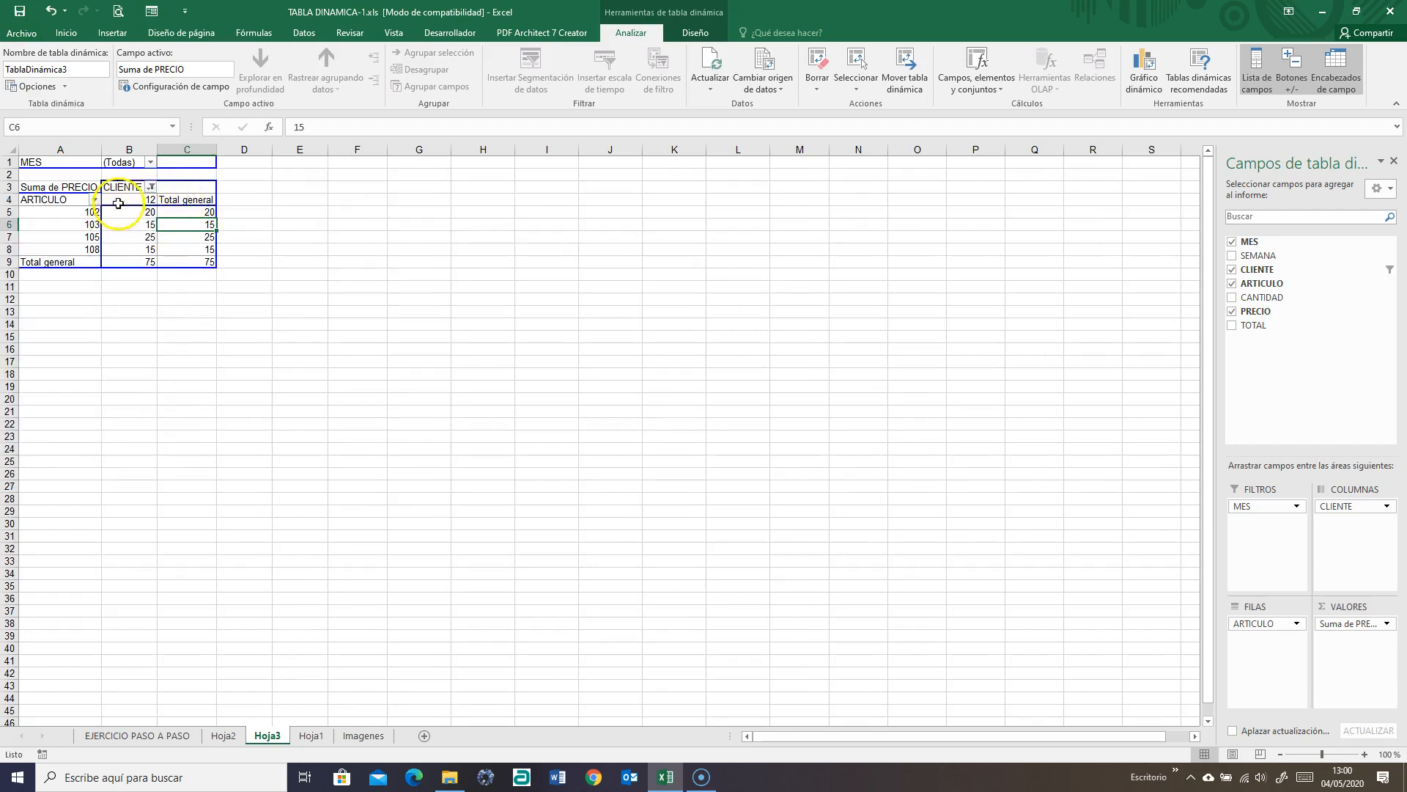
left_click(81, 211)
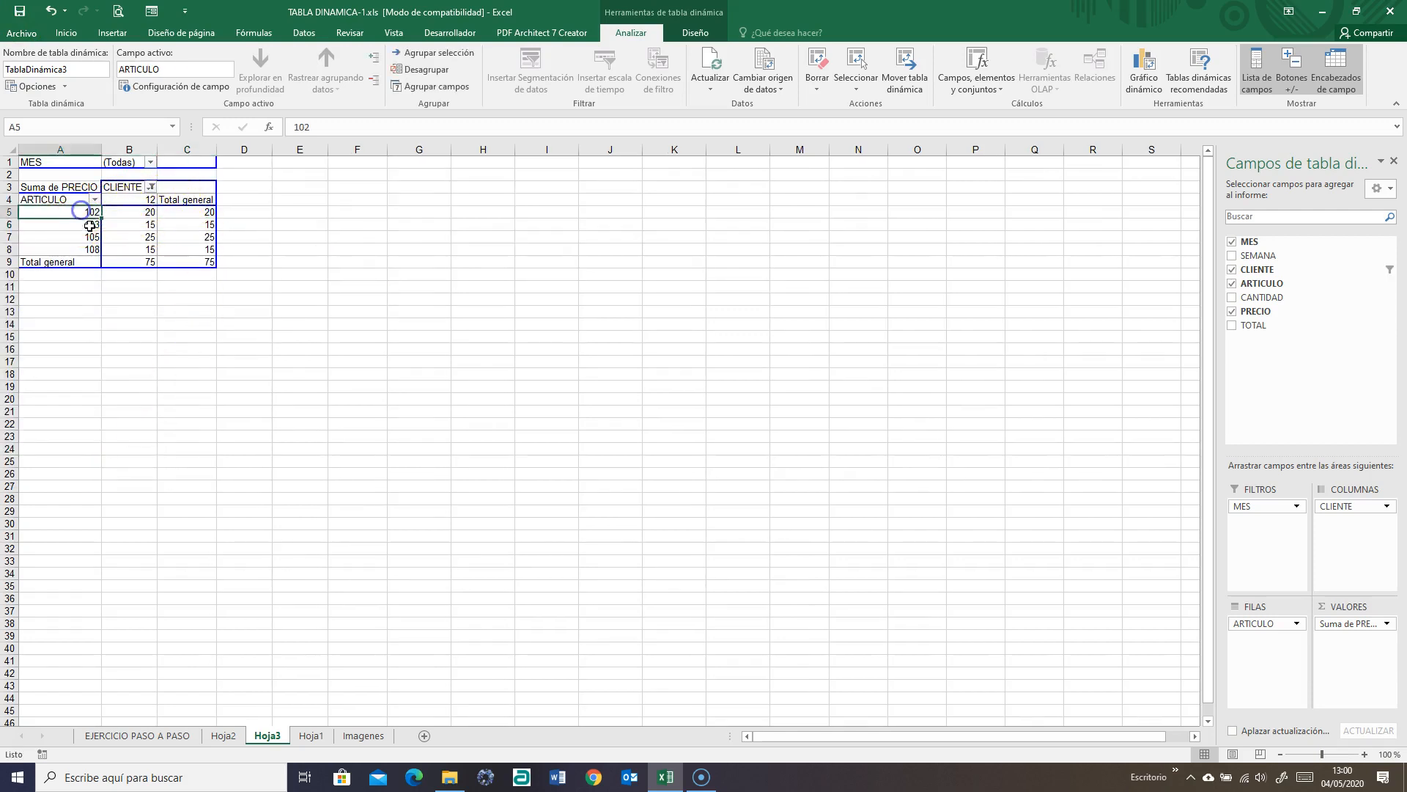
left_click(87, 223)
left_click(92, 239)
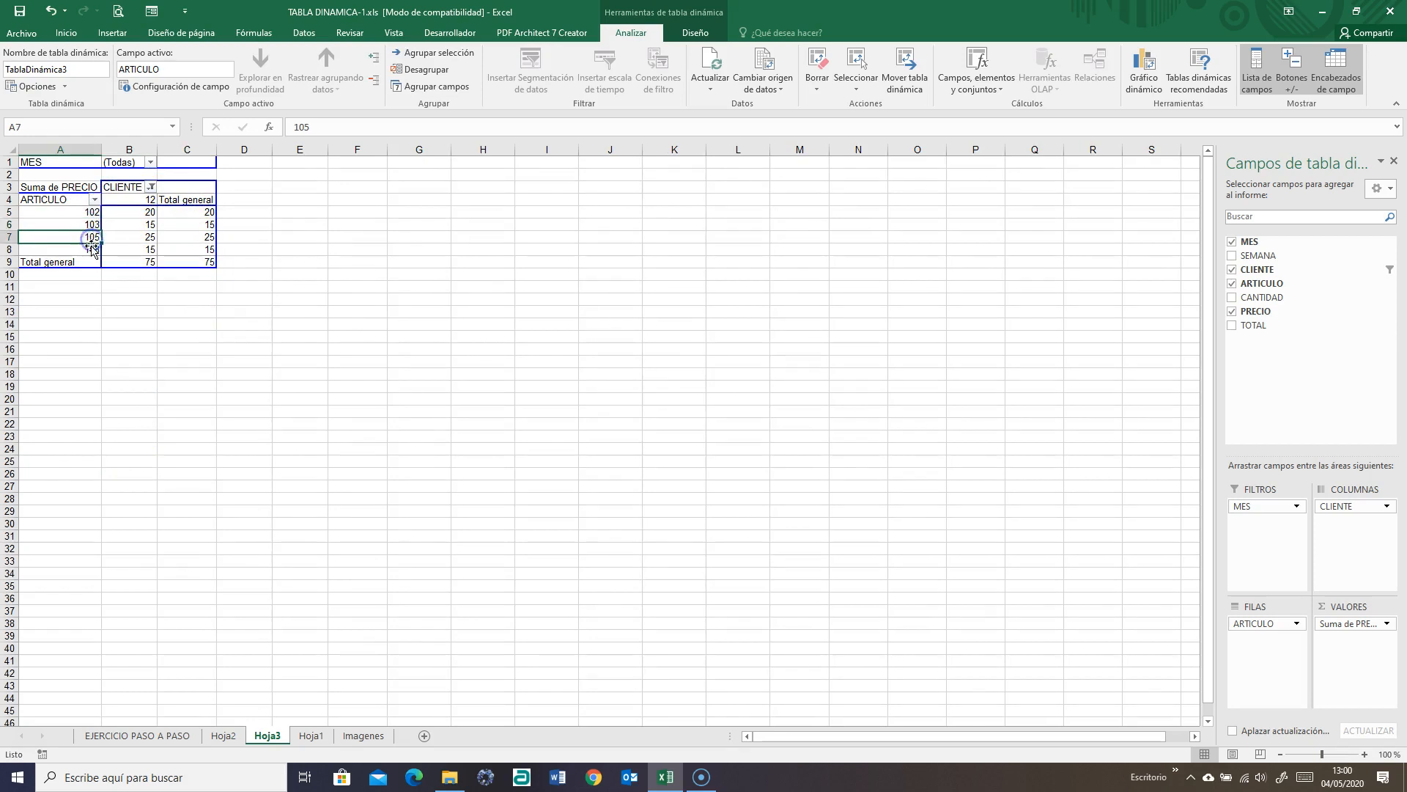
left_click(93, 249)
Restore all clients in the CLIENTE filter
left_click(151, 187)
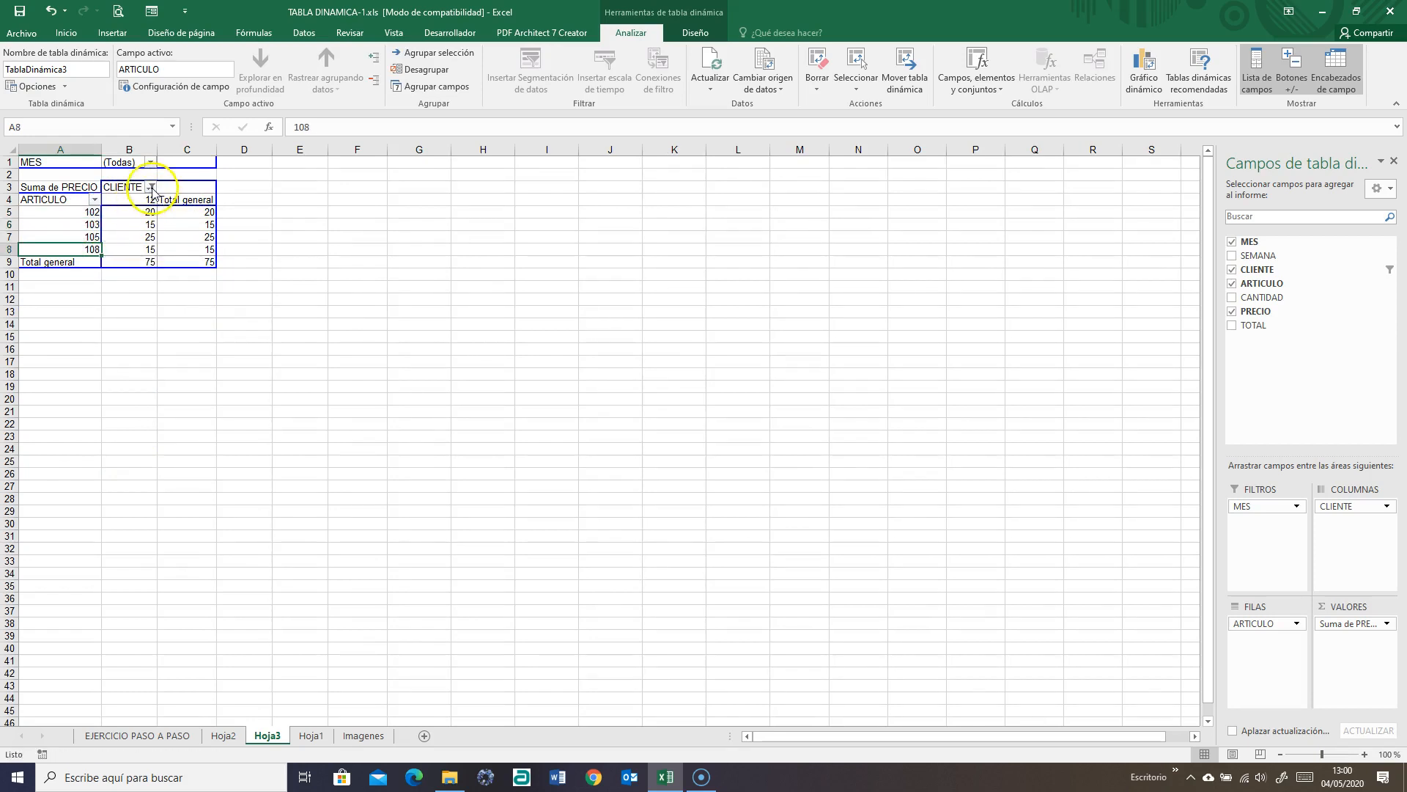
left_click(151, 187)
left_click(42, 329)
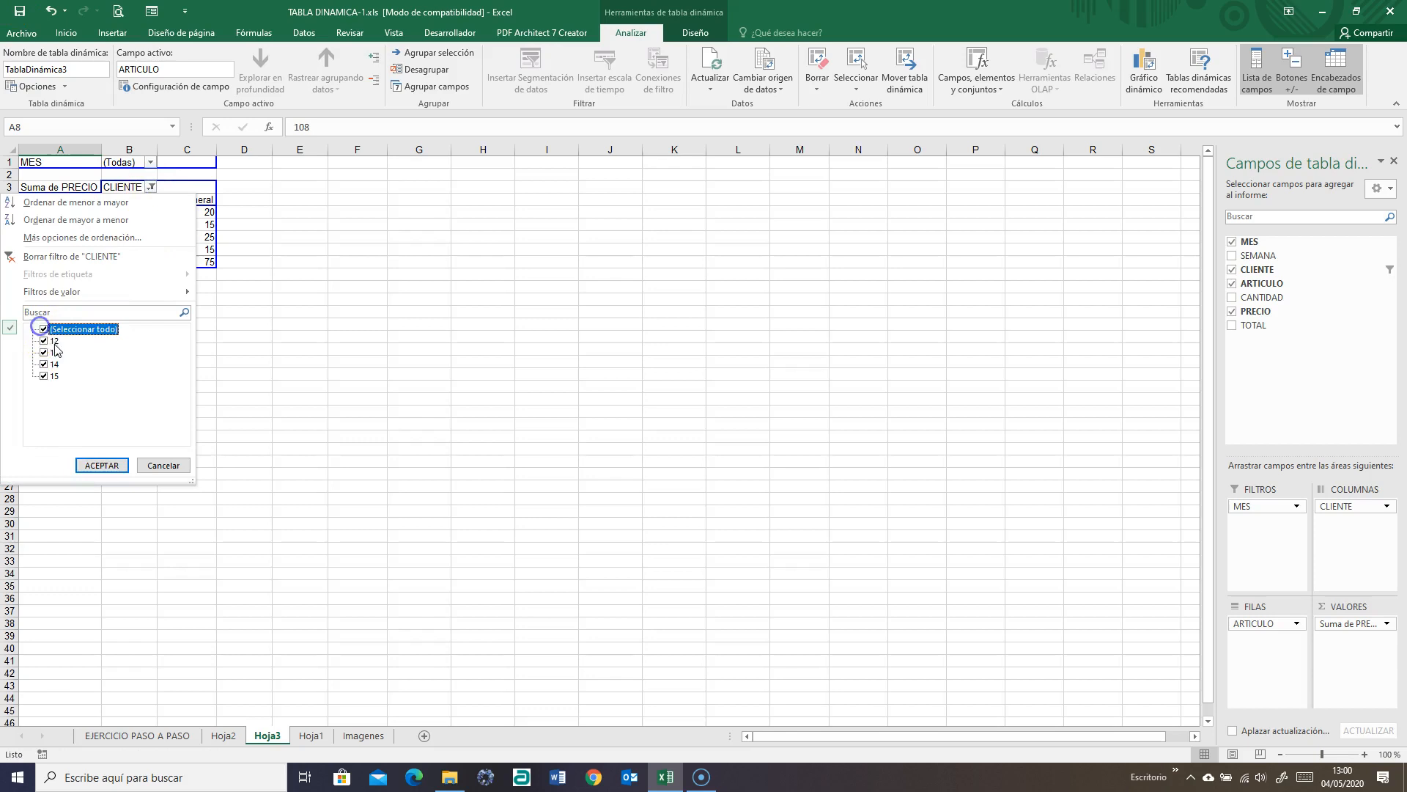
left_click(93, 466)
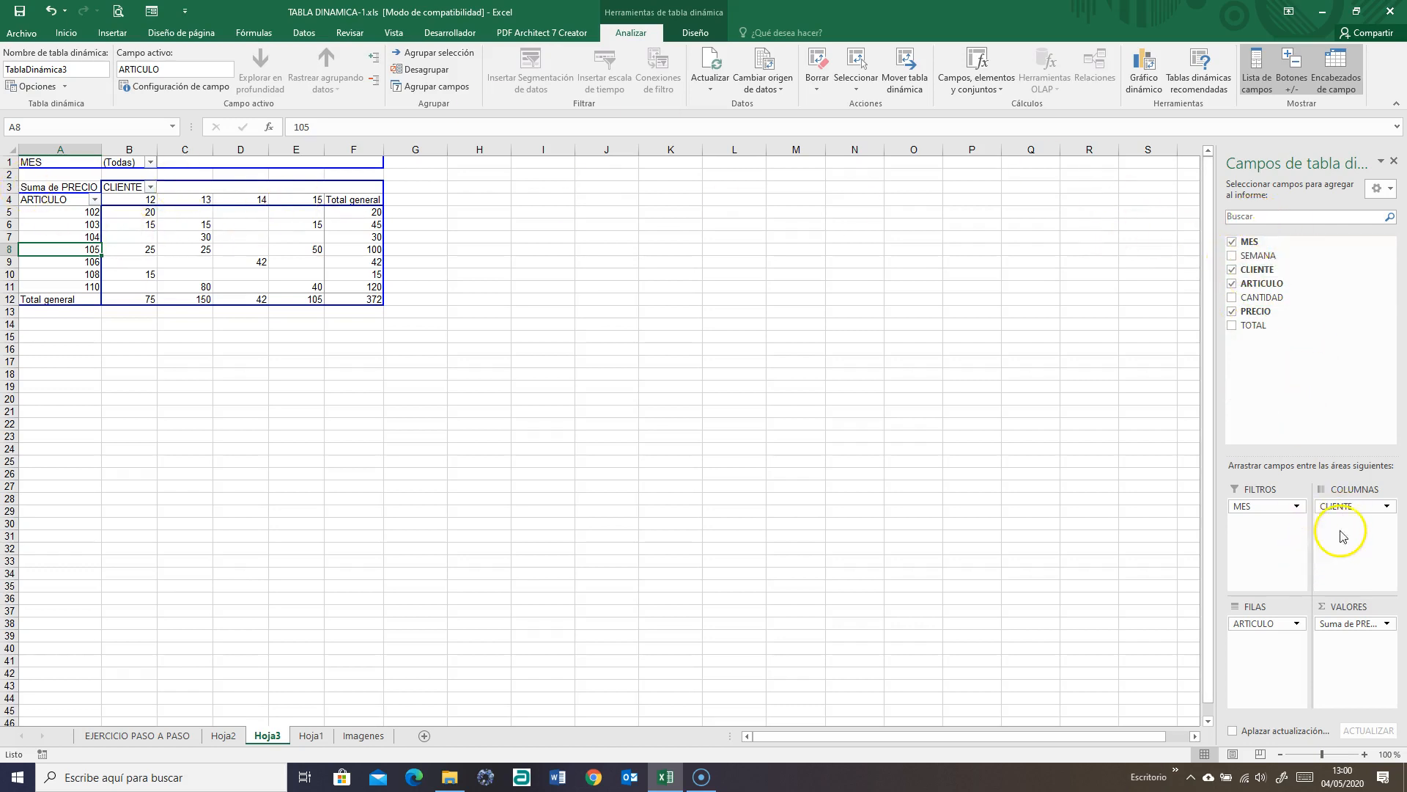
Move CLIENTE from the pivot table's columns to its rows and place it above ARTICULO
left_click_drag(1347, 511, 1250, 639)
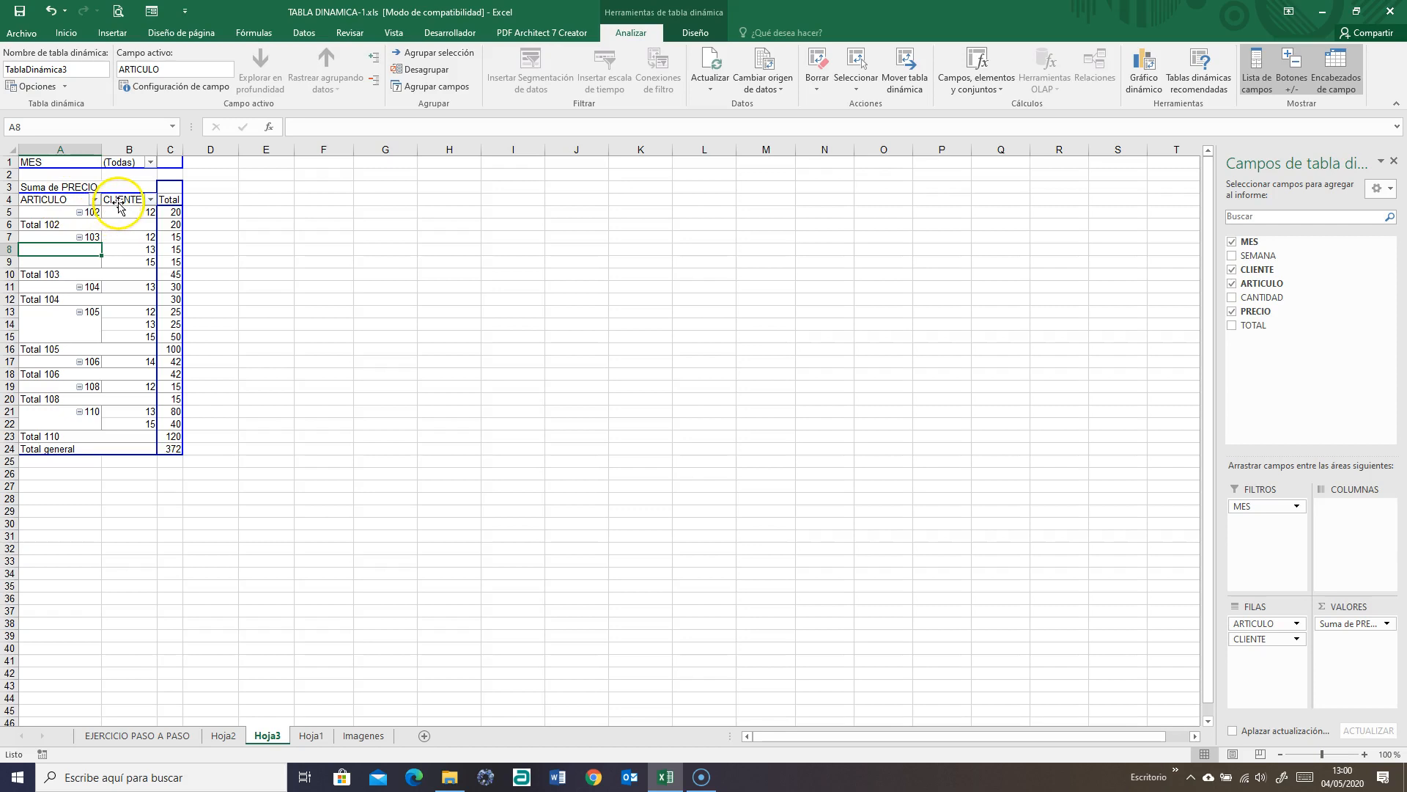
left_click_drag(1244, 640, 1246, 620)
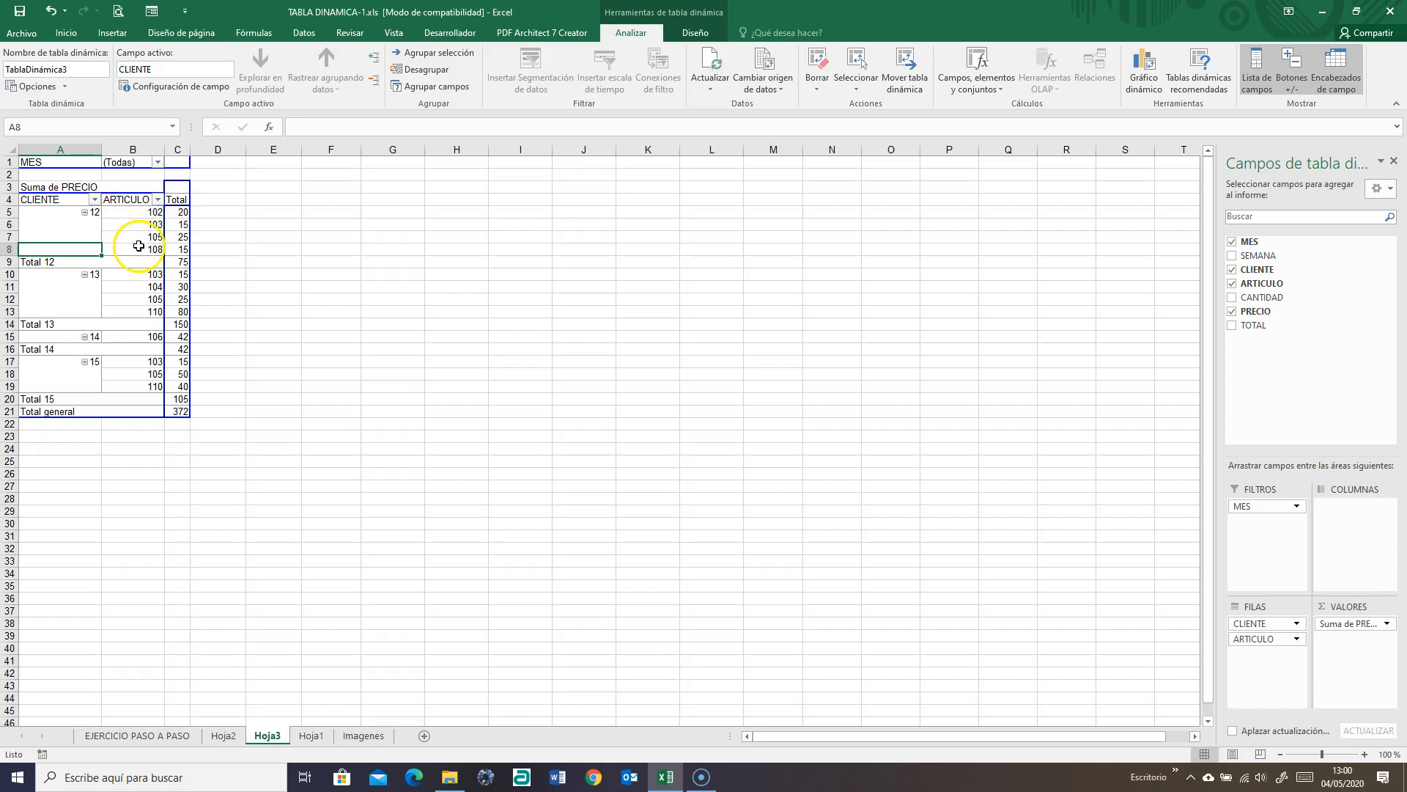
Examine the total row of each client and the grand total row in the regrouped pivot table
mouse_move(179, 230)
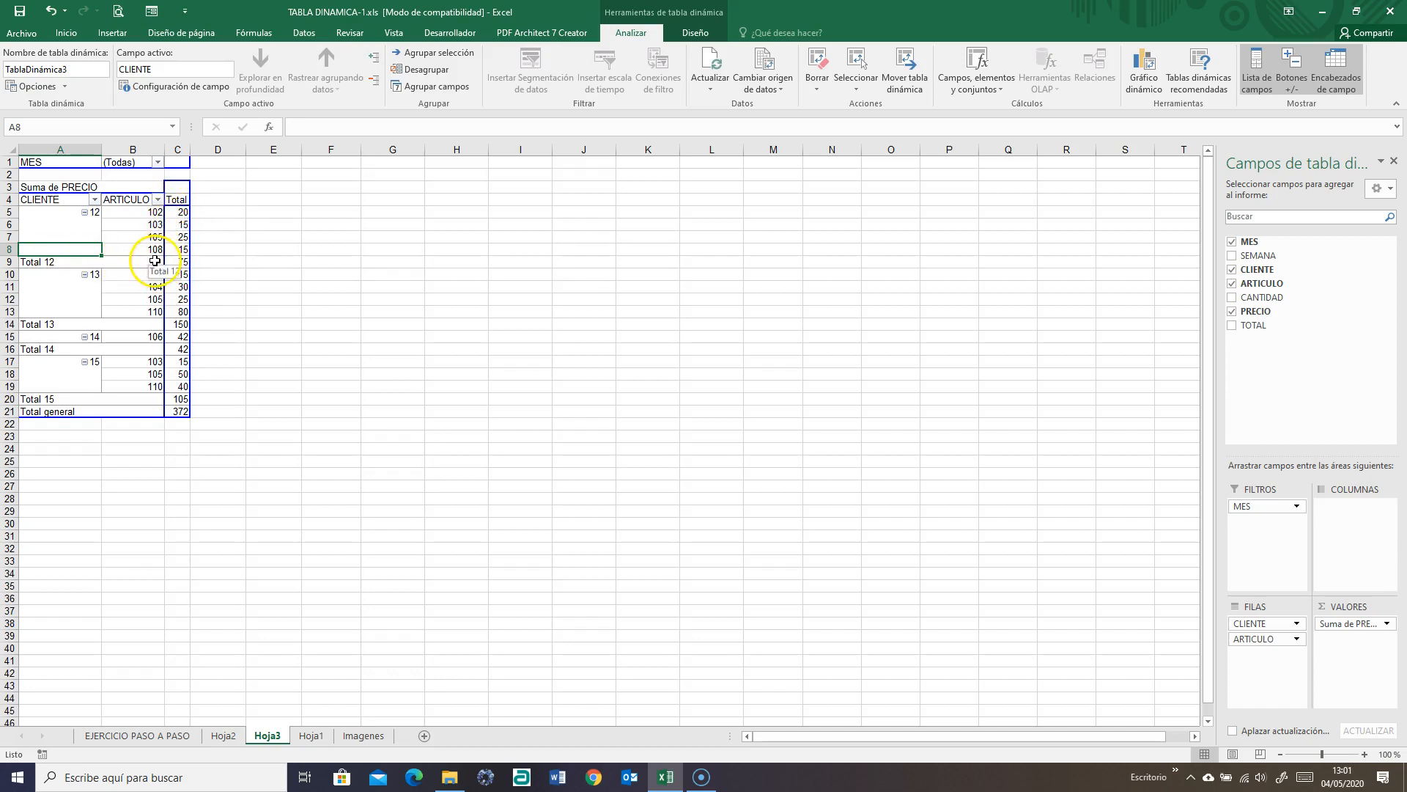
left_click(64, 262)
left_click(63, 324)
left_click(67, 349)
left_click(67, 401)
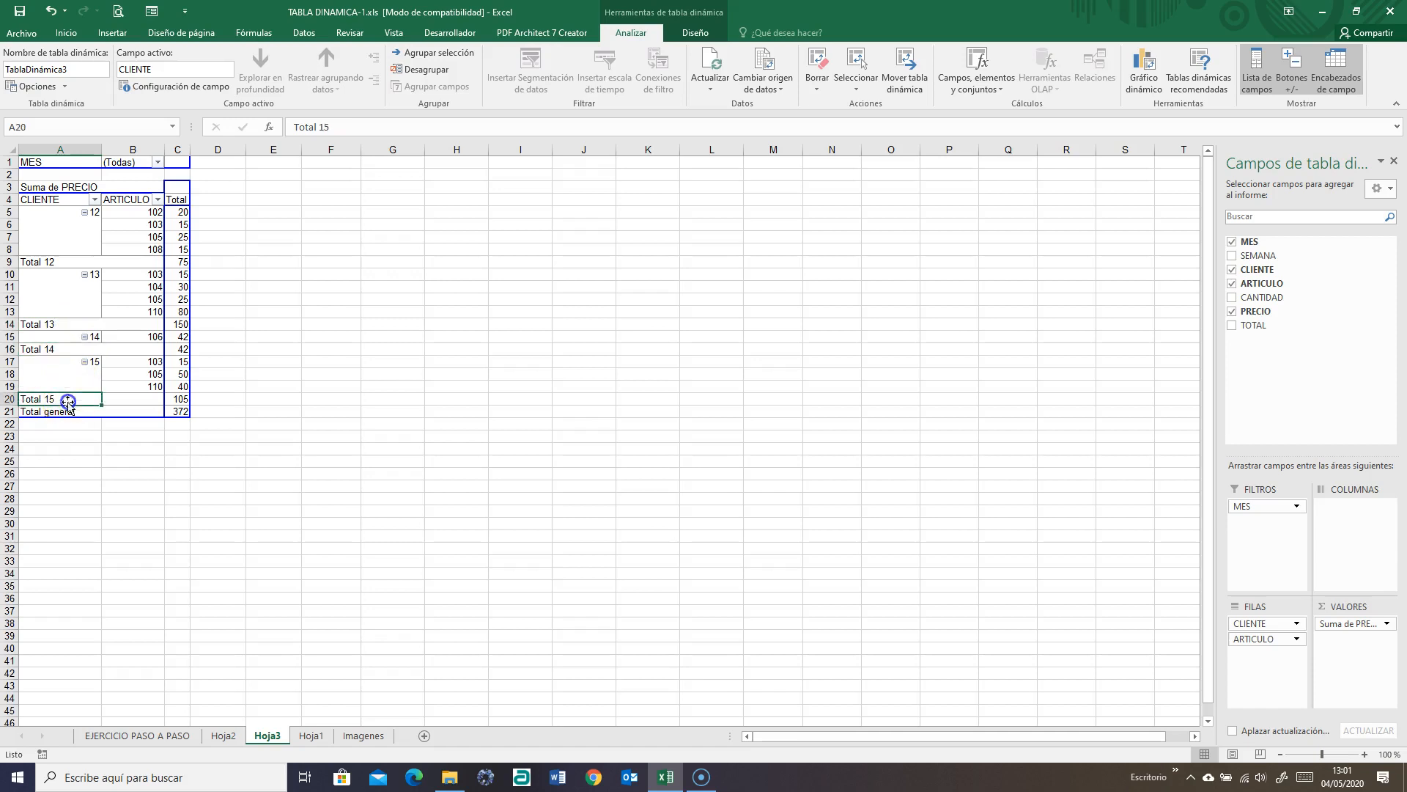
left_click(68, 410)
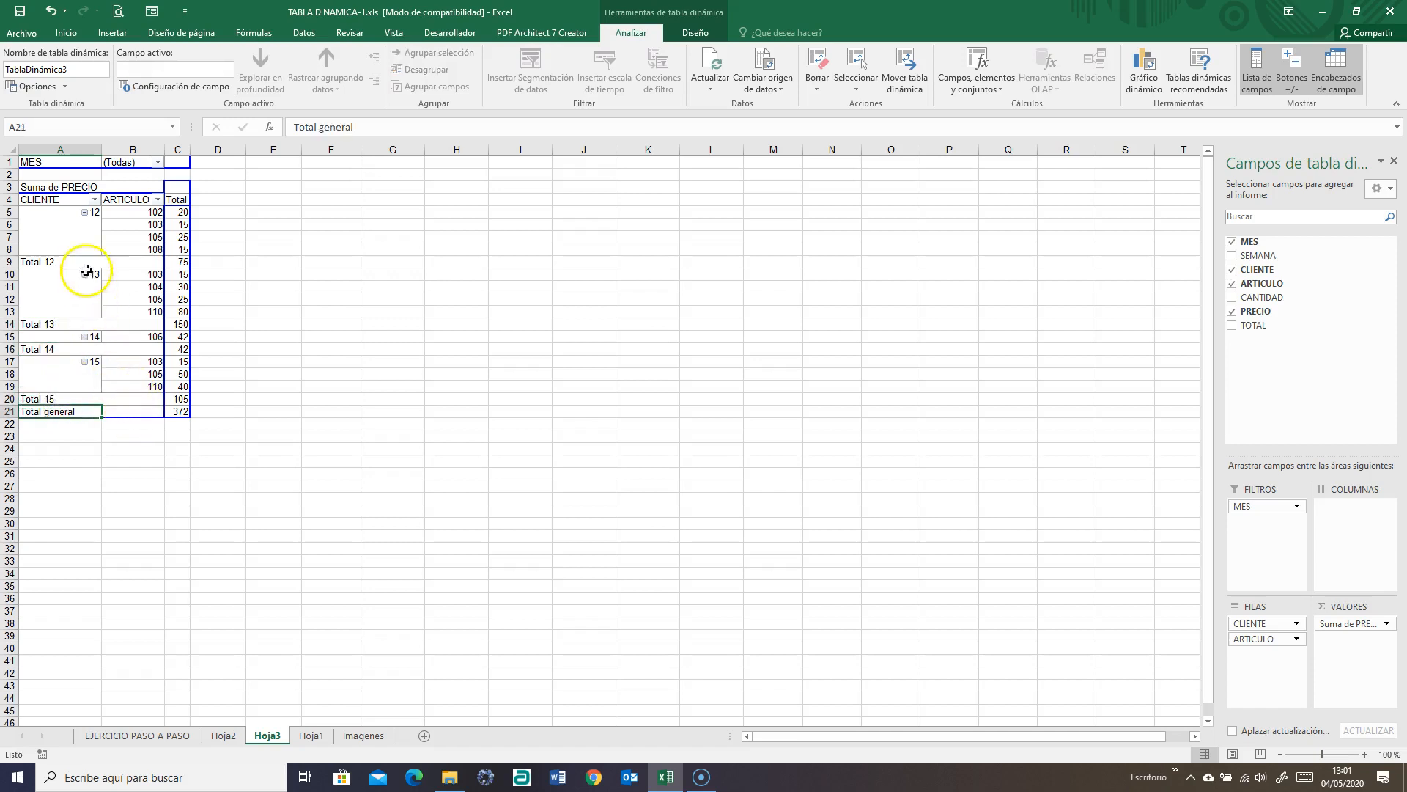
Select client 15's prices in C17:C19 to check their sum, and inspect the grand total and each client's total
left_click(179, 401)
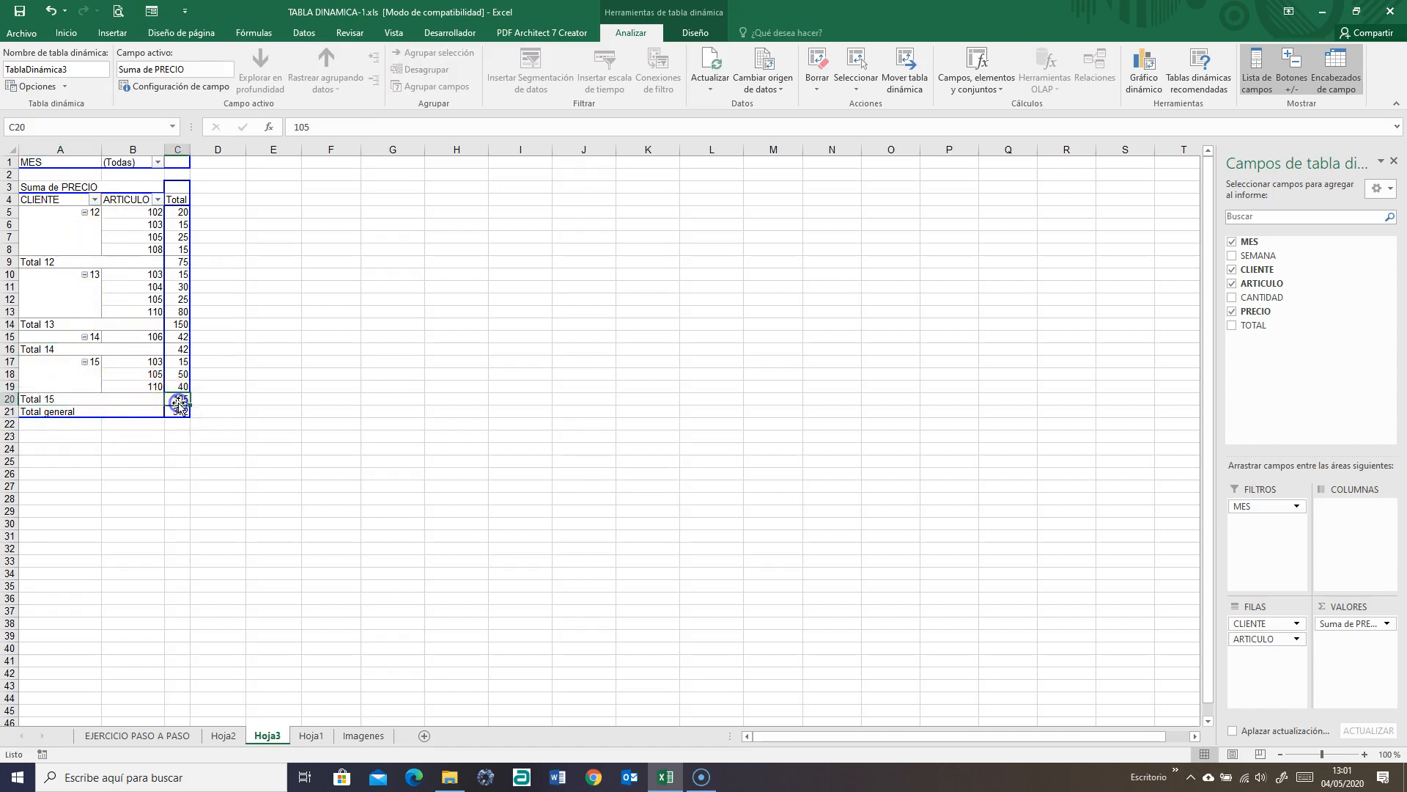
left_click_drag(178, 362, 172, 387)
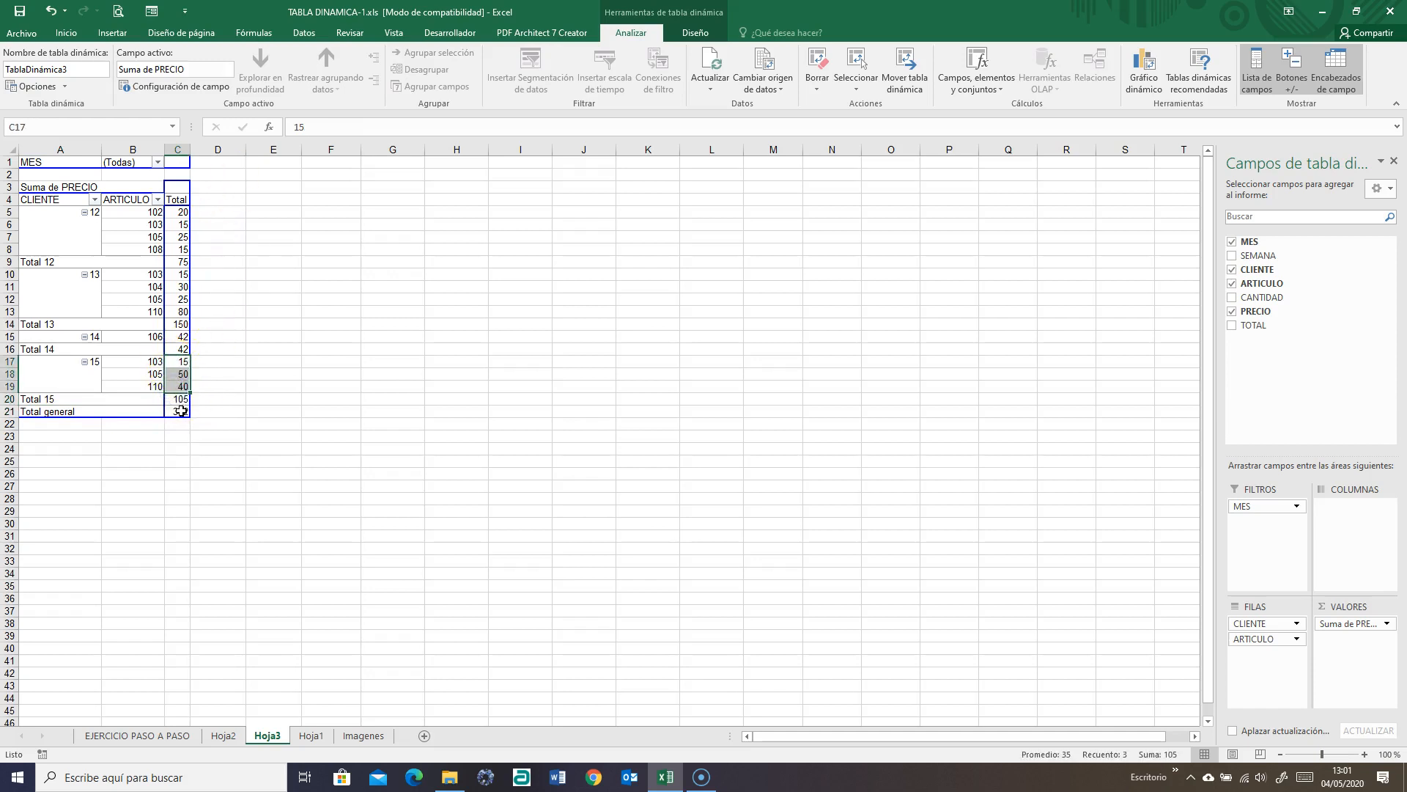
left_click(180, 411)
left_click(179, 399)
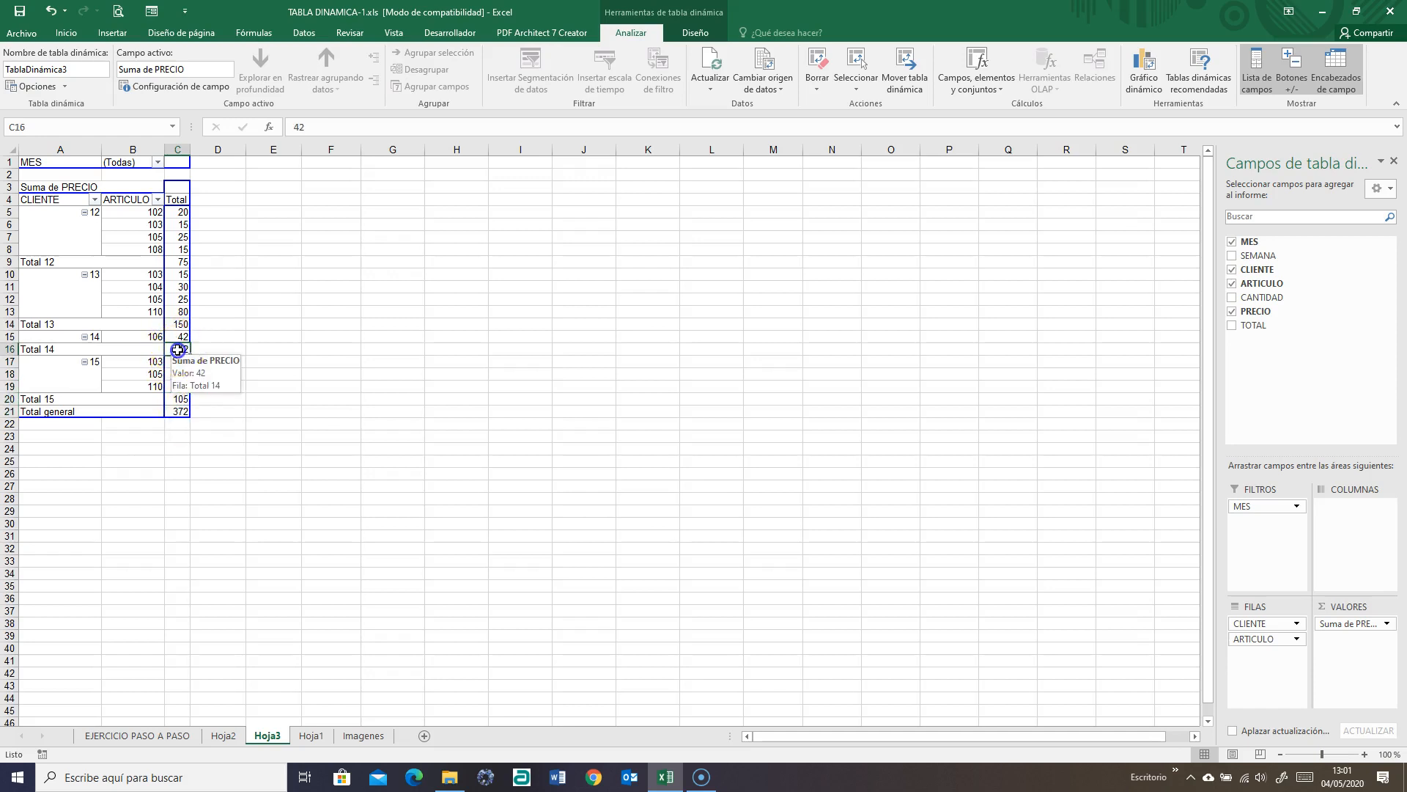
left_click(178, 325)
left_click(178, 262)
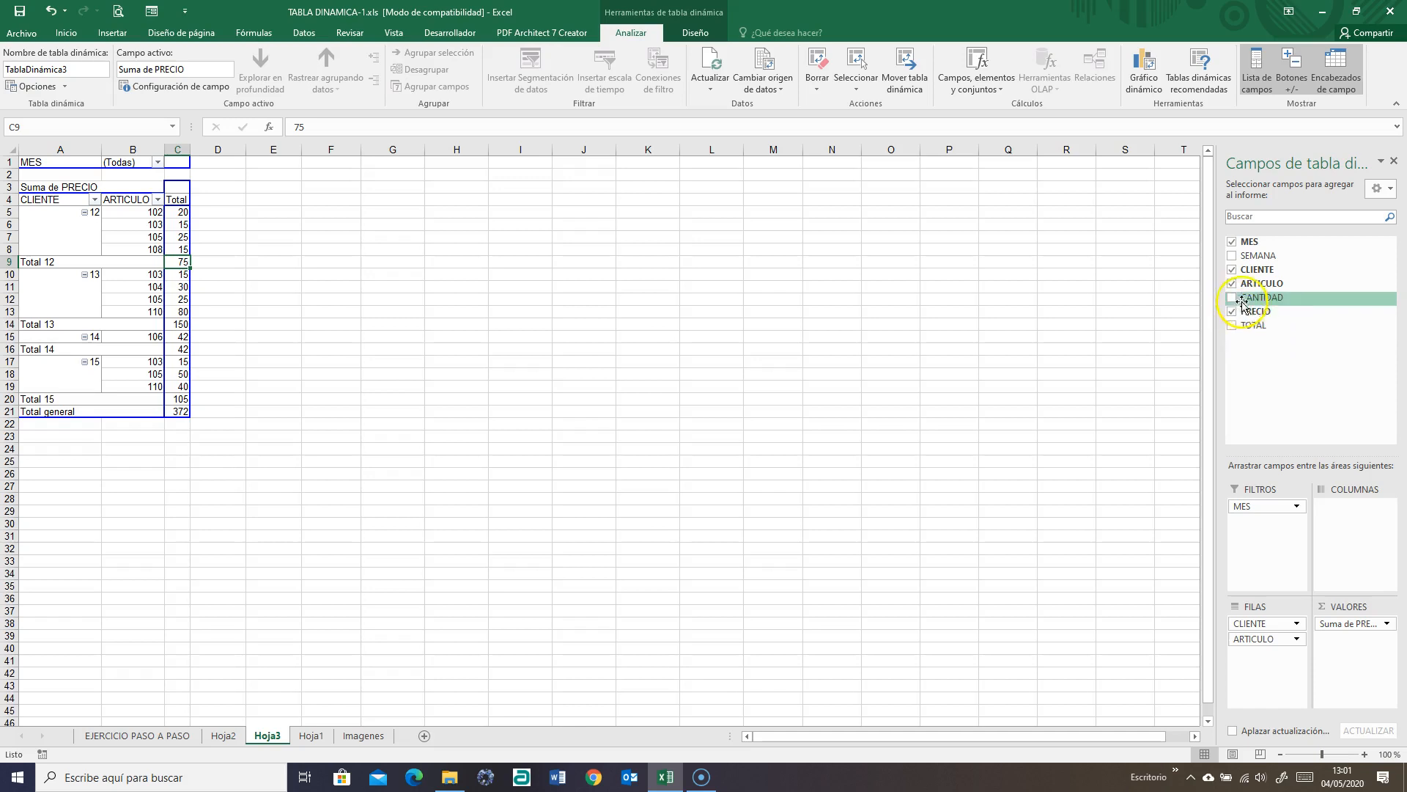
Add SEMANA as the column field, move MES from the filters to the rows above CLIENTE, and review the monthly breakdown
left_click_drag(1238, 256, 1356, 512)
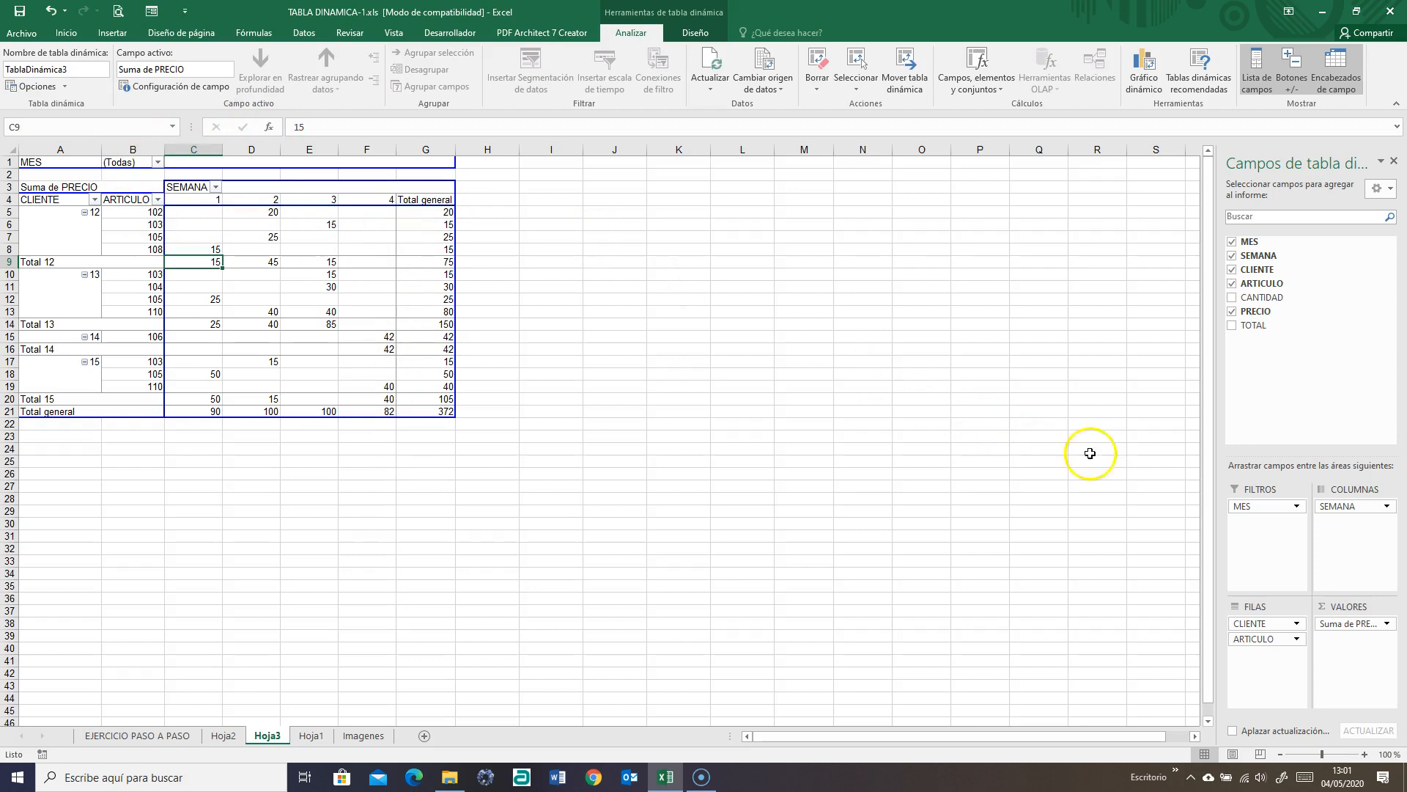
left_click_drag(1279, 507, 1251, 620)
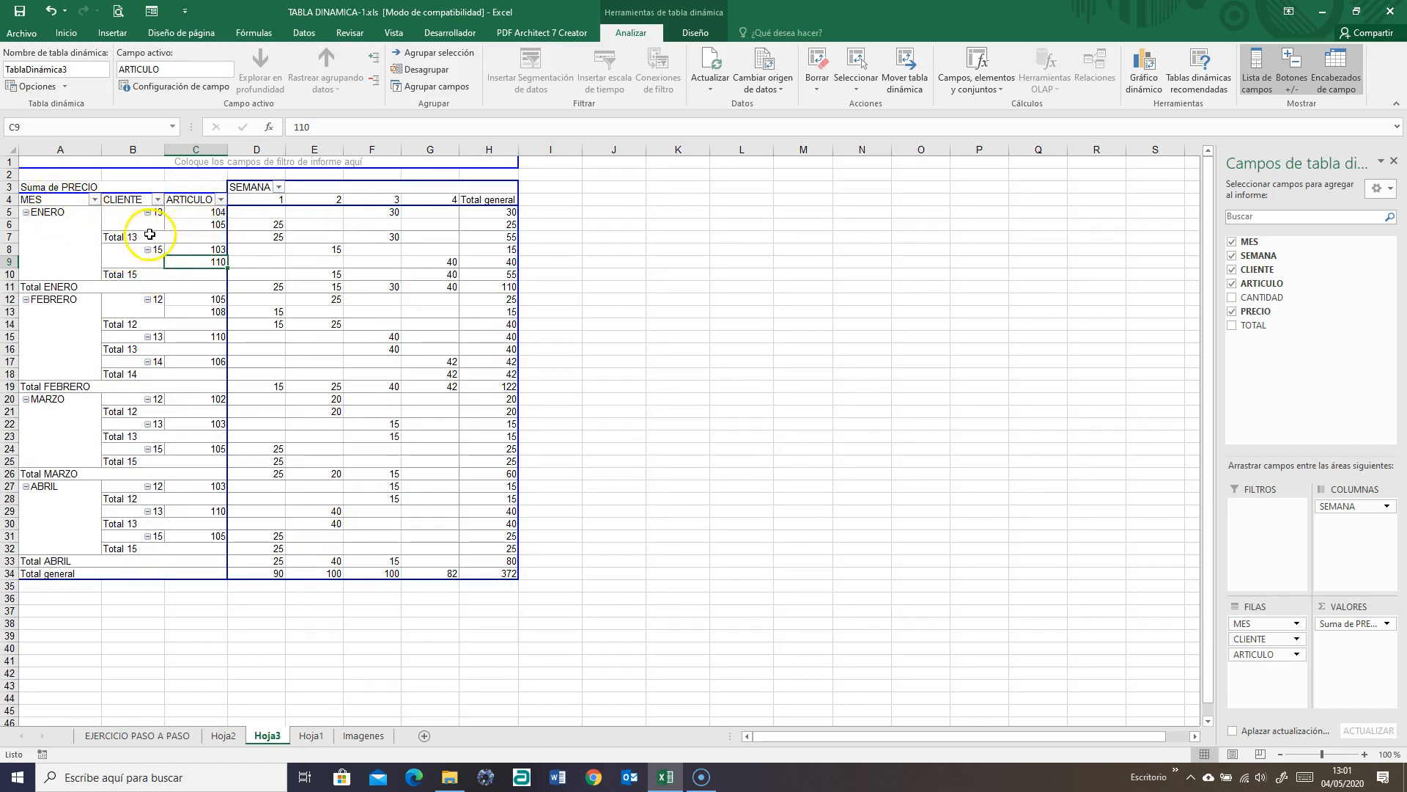
left_click(123, 237)
left_click(57, 217)
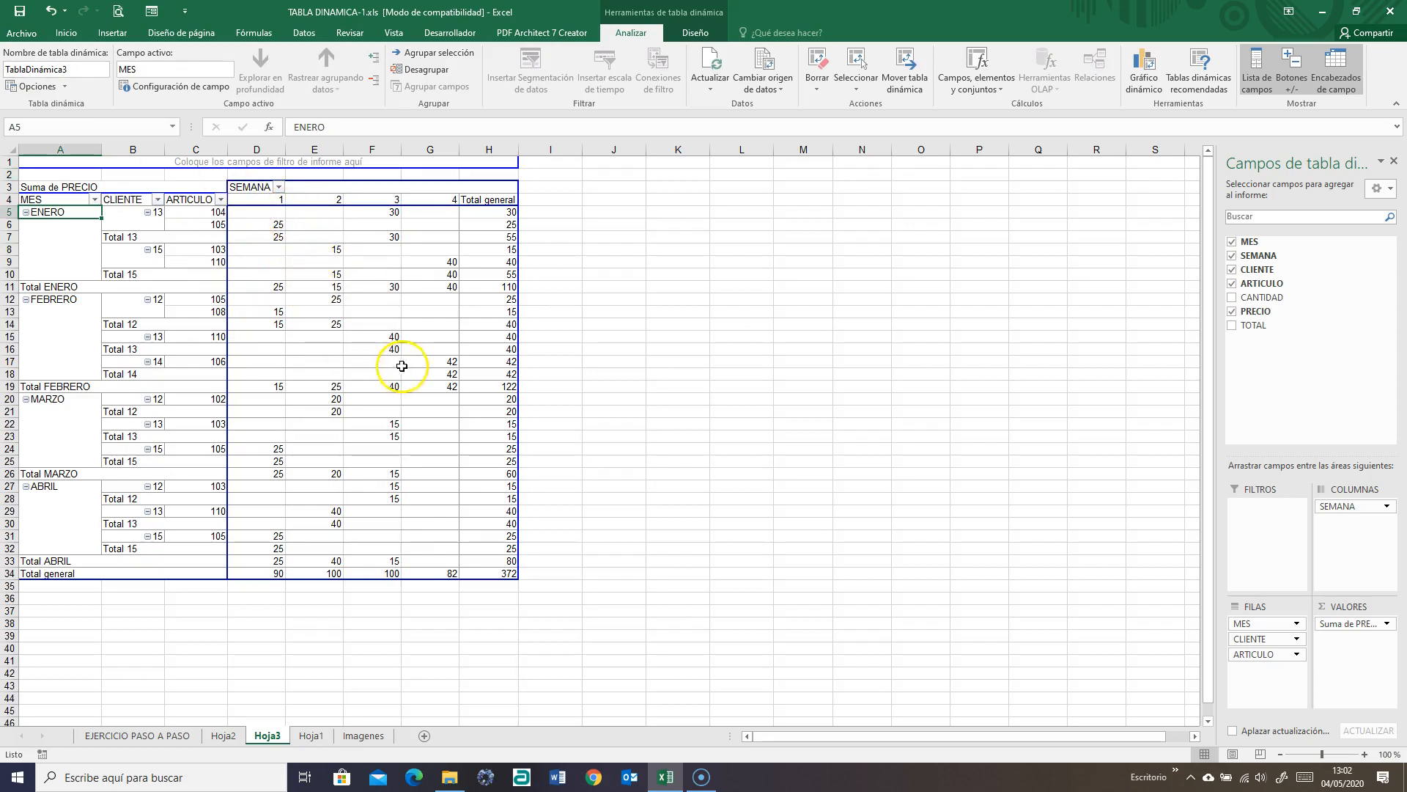
Insert a clustered column (Columna agrupada) pivot chart from the pivot table and place it beside the table
left_click(278, 275)
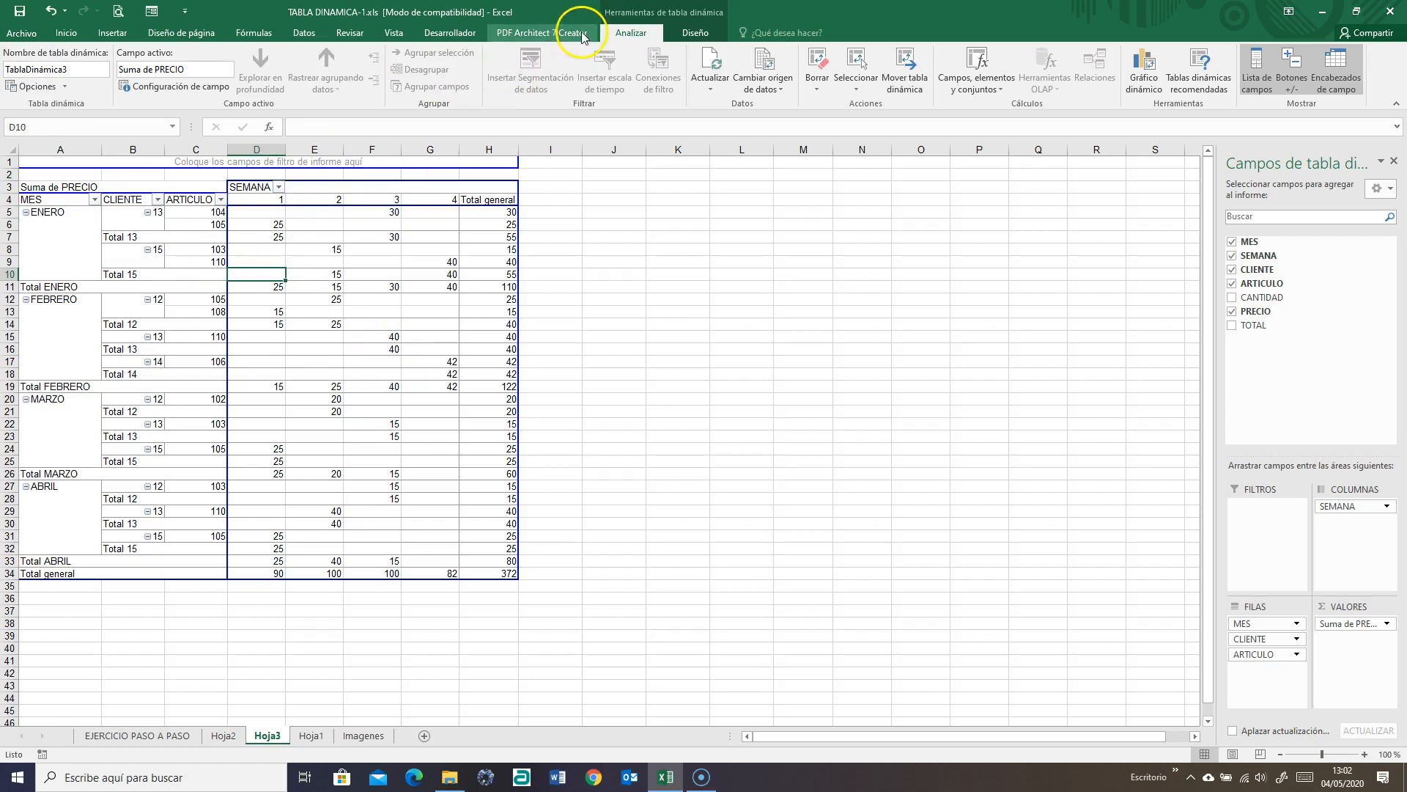
left_click(1145, 81)
left_click_drag(627, 174, 802, 183)
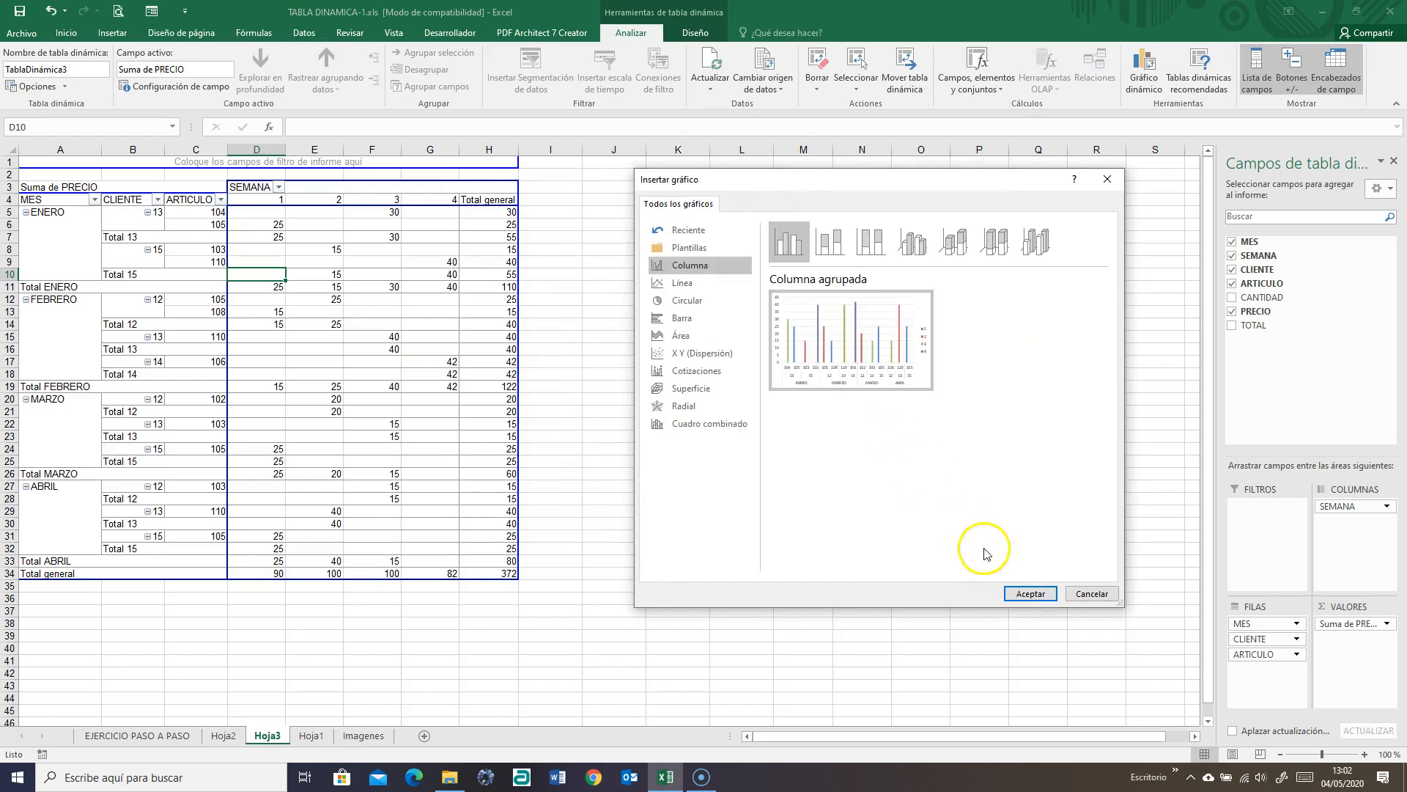
left_click(1030, 593)
left_click_drag(662, 344, 919, 239)
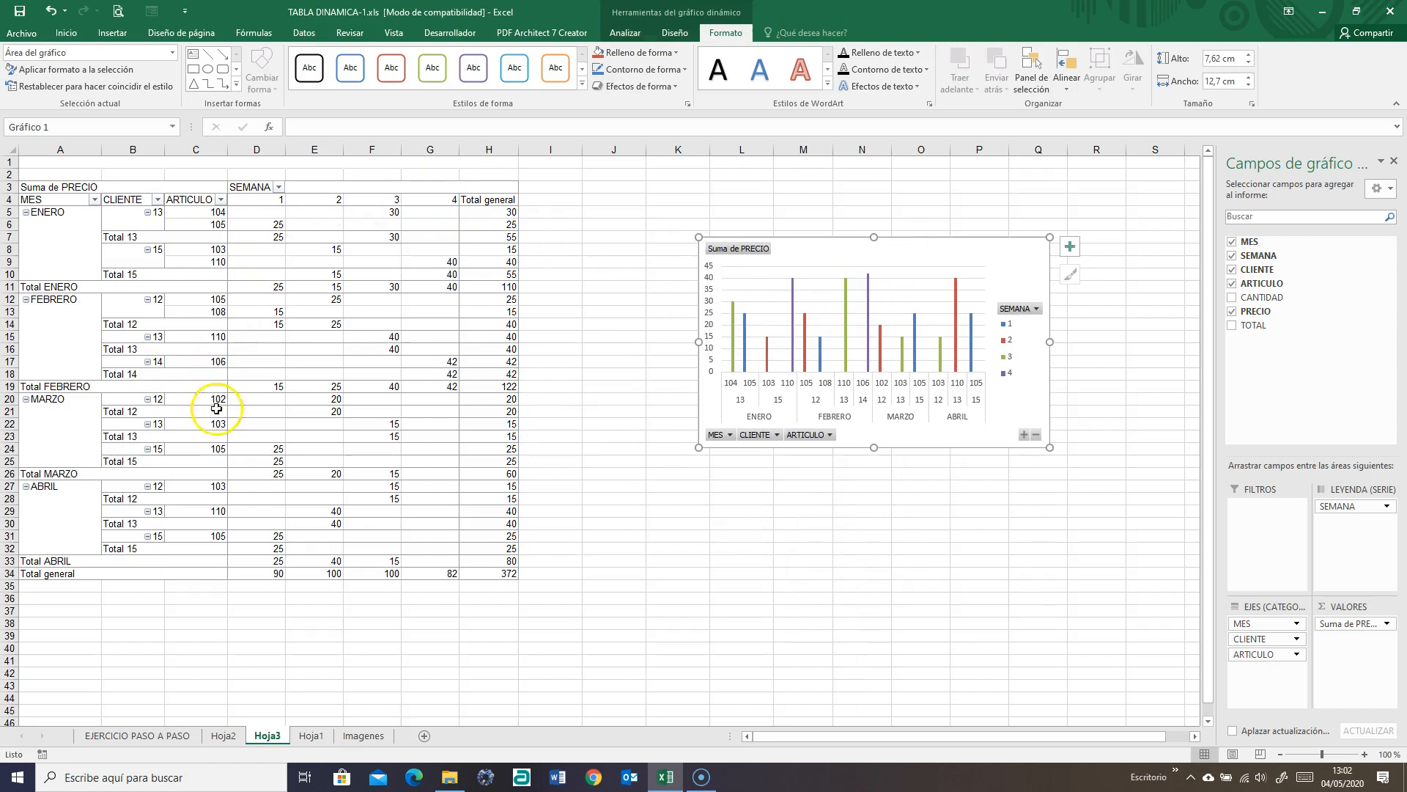
Filter the pivot table's MES field to show only ENERO
left_click(94, 199)
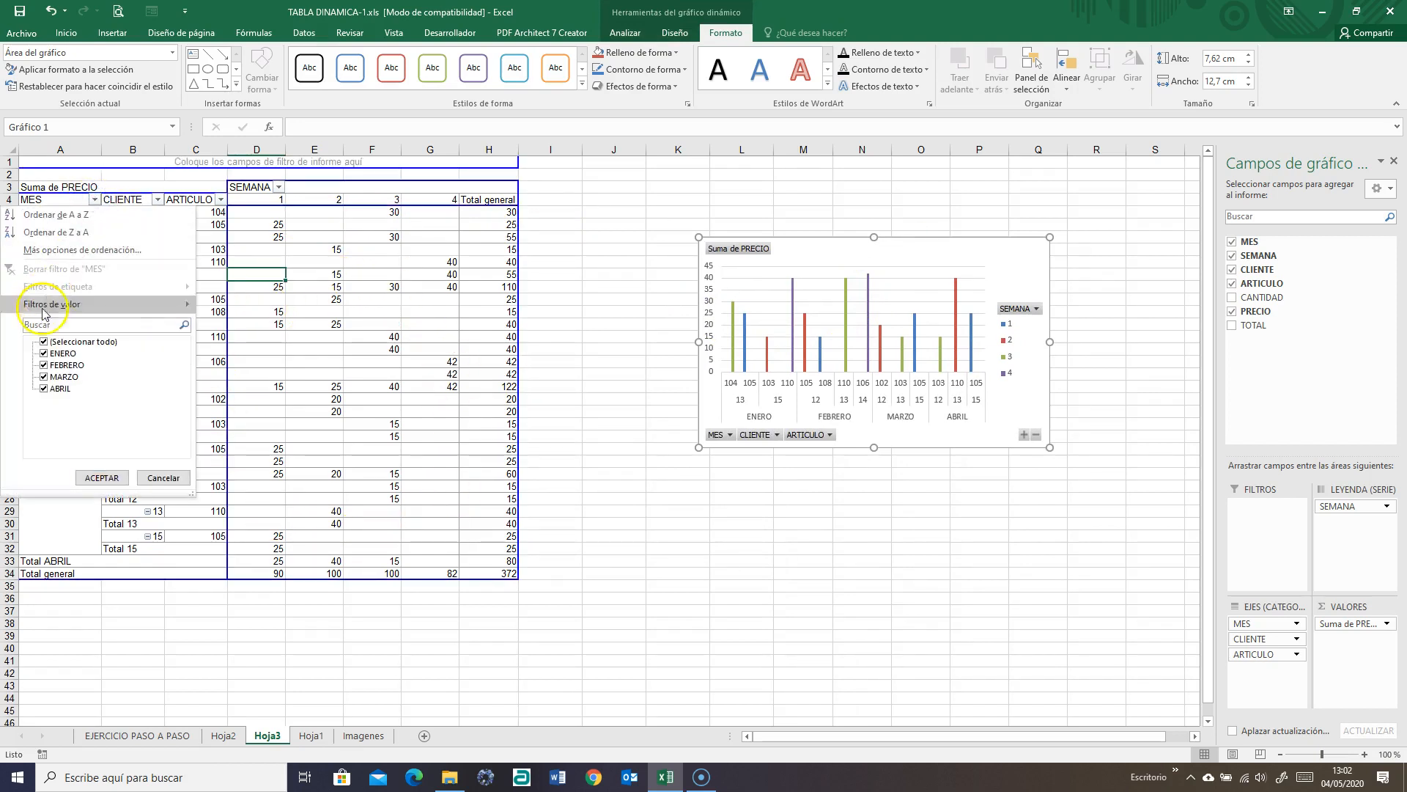
left_click(44, 342)
left_click(44, 353)
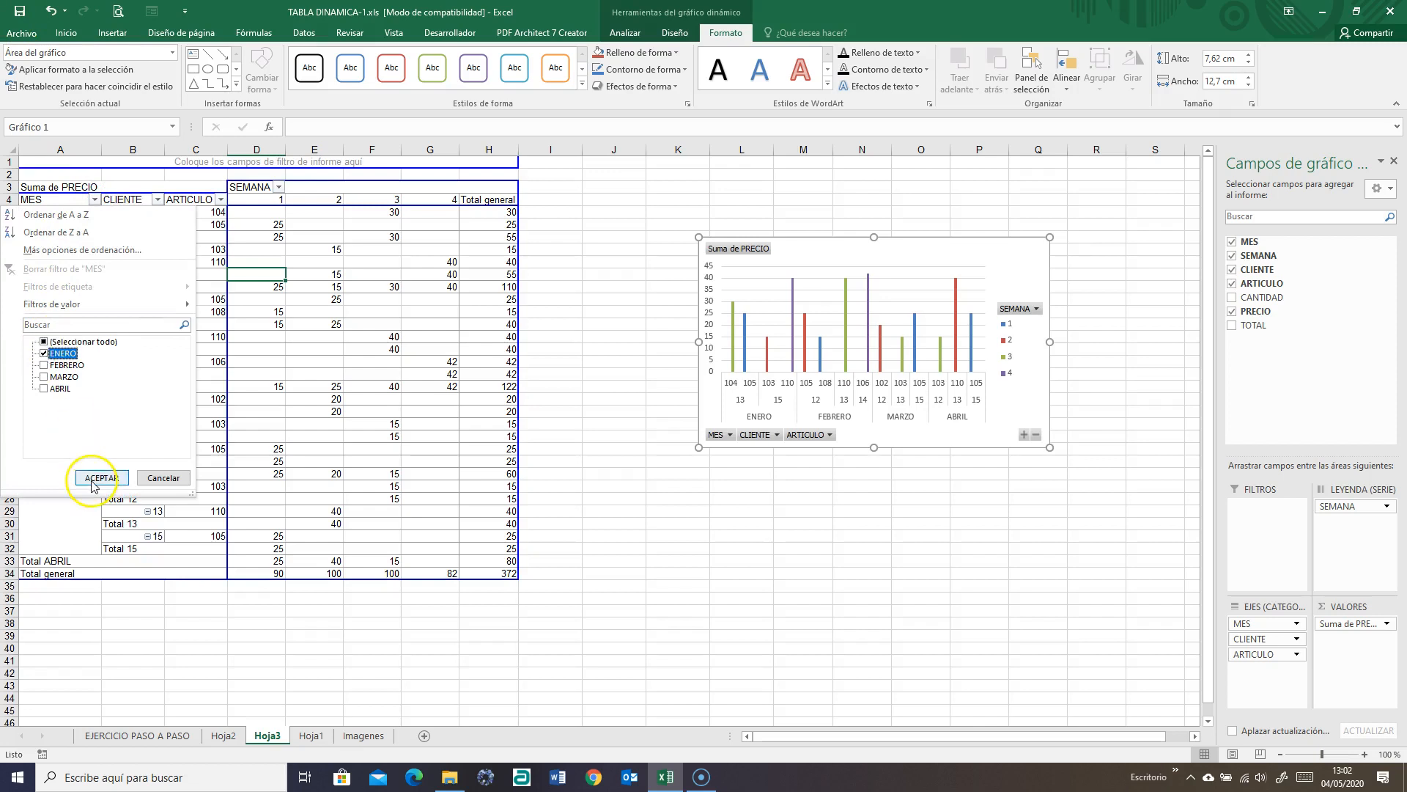
left_click(101, 477)
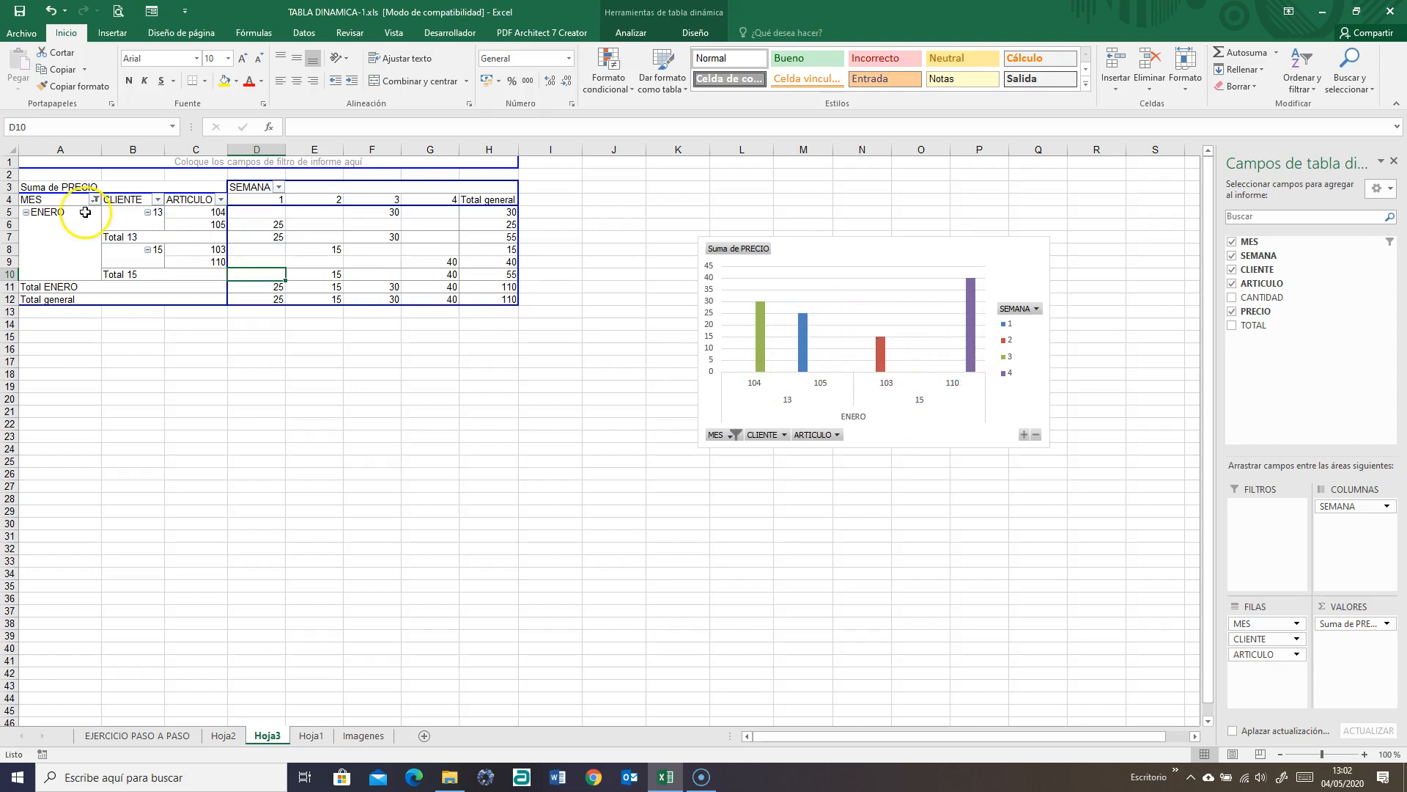
Show all months again using the pivot chart's own MES filter
left_click(732, 435)
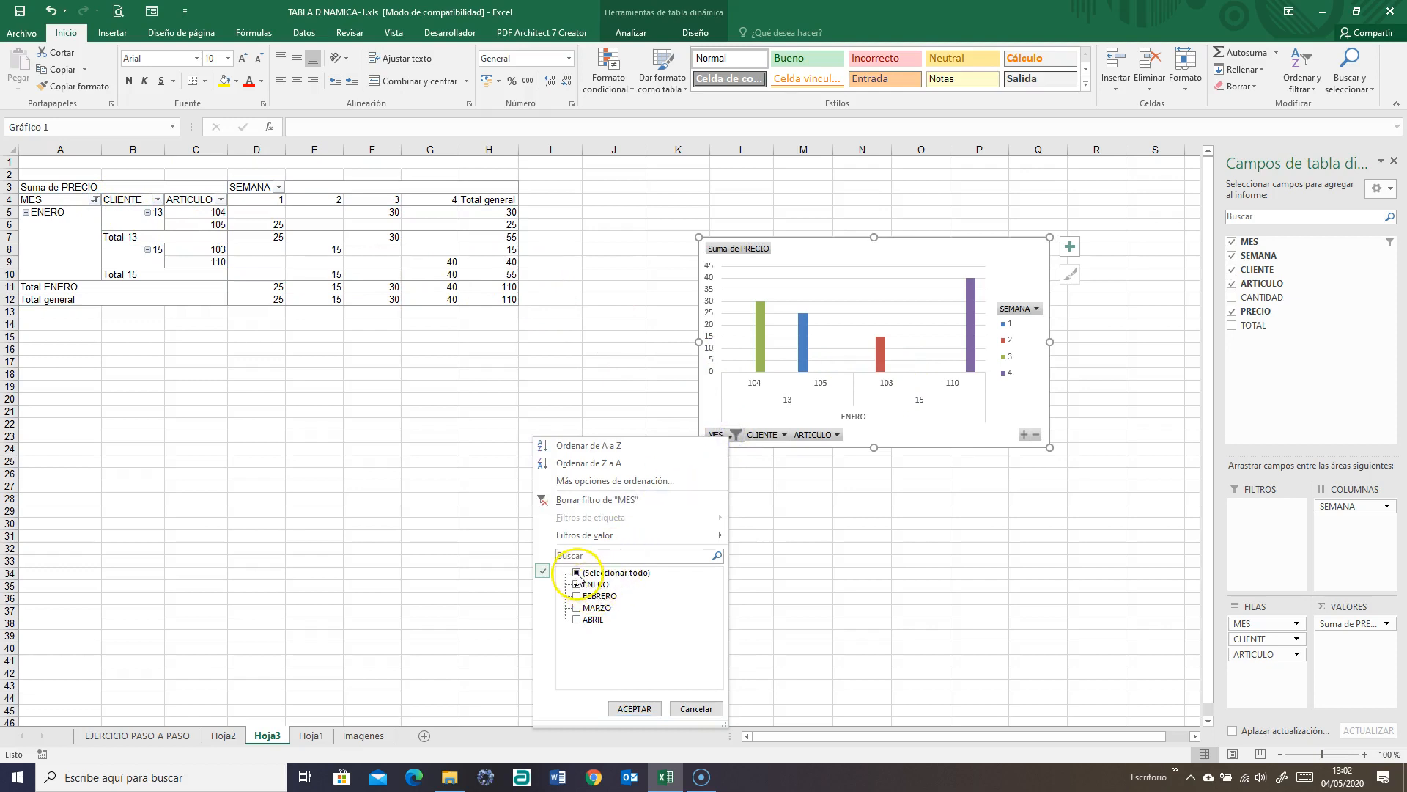
left_click(576, 573)
left_click(623, 708)
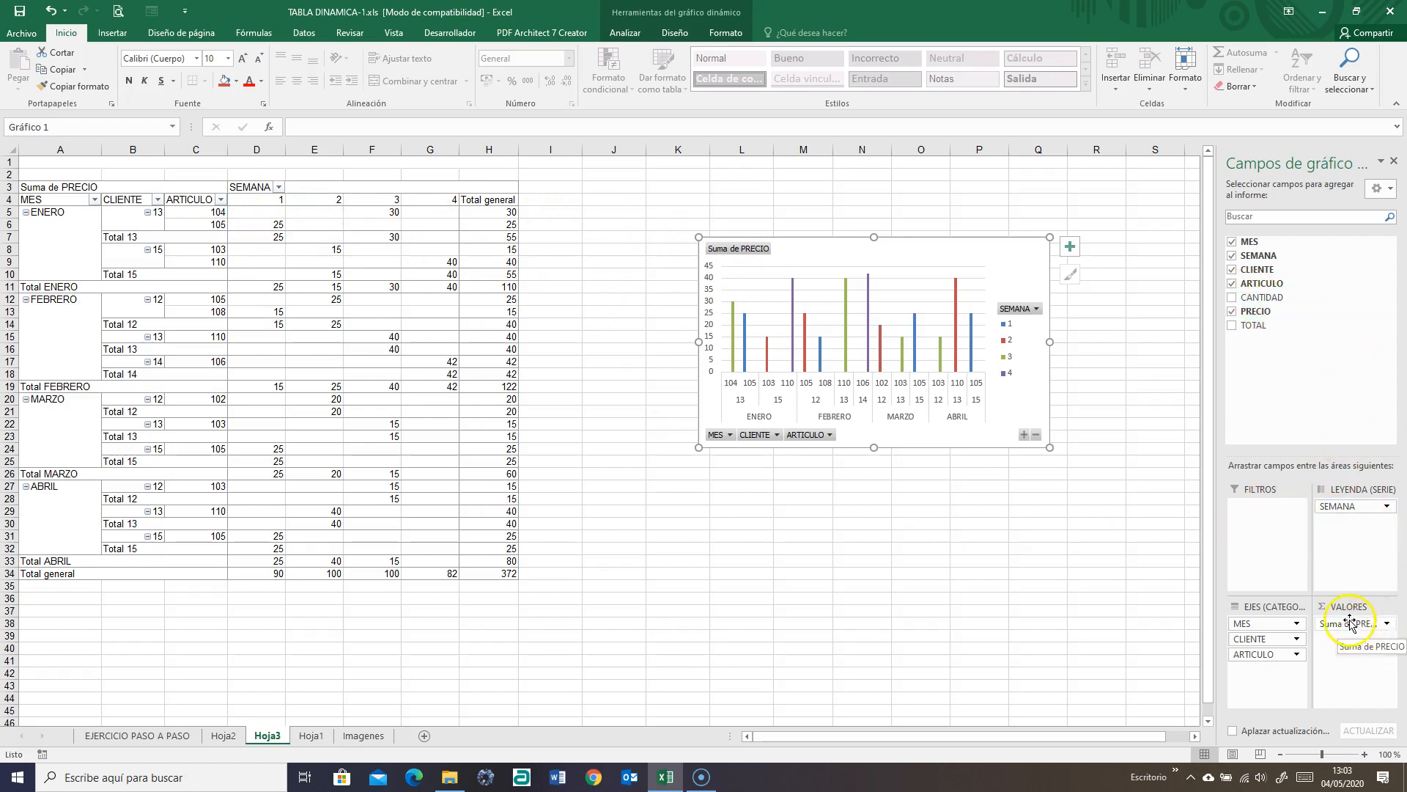
Change the PRECIO value field's settings to summarise by Cuenta instead of Suma
left_click(487, 216)
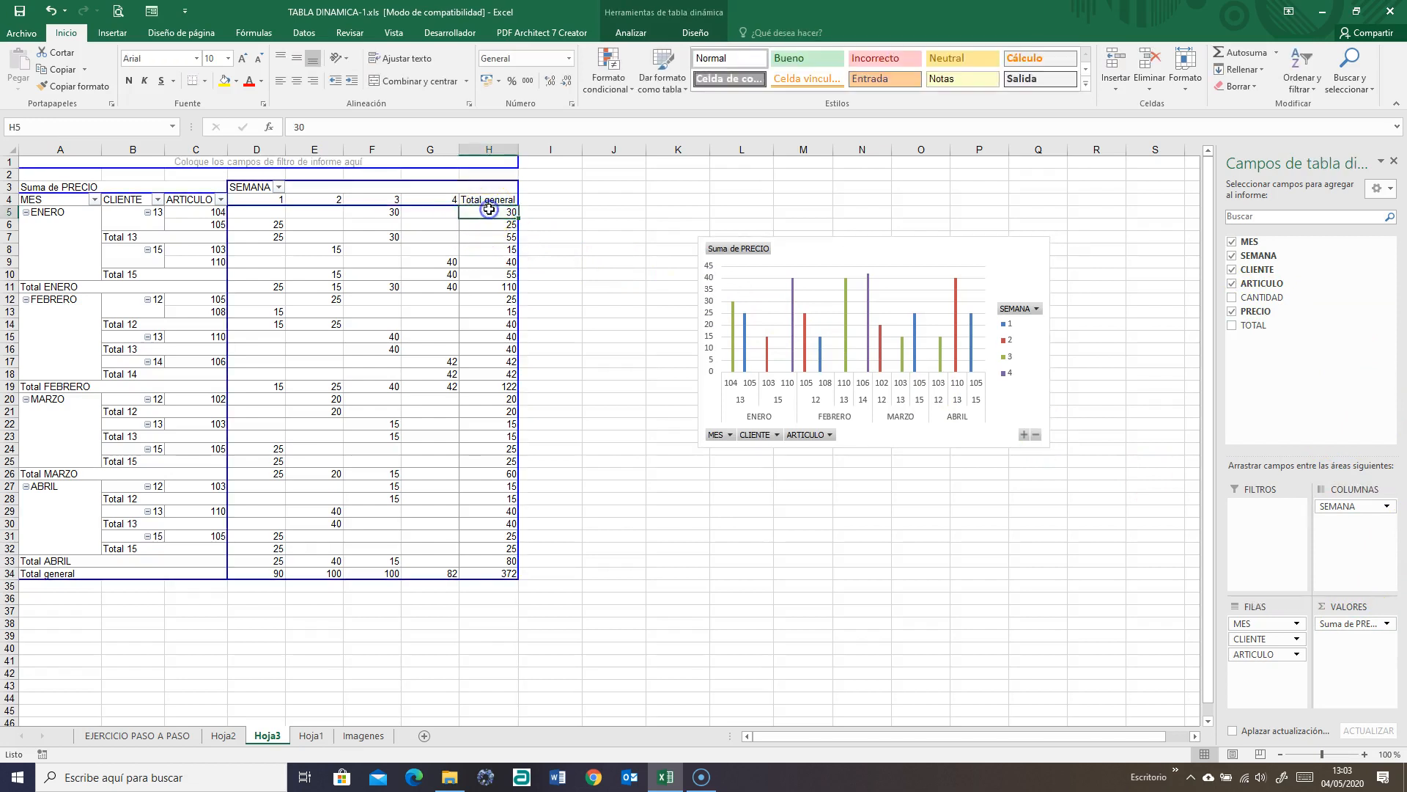
left_click(390, 213)
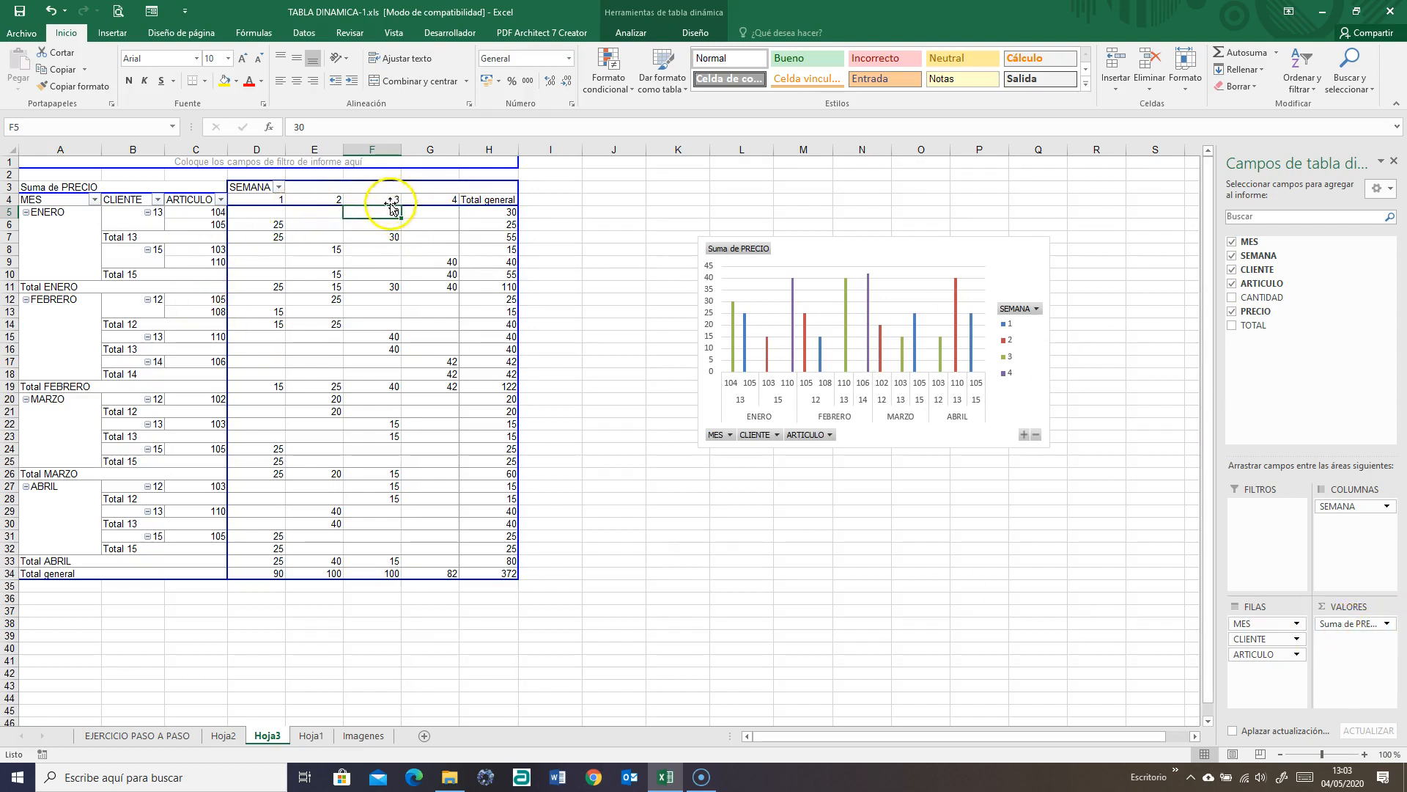
left_click(1386, 624)
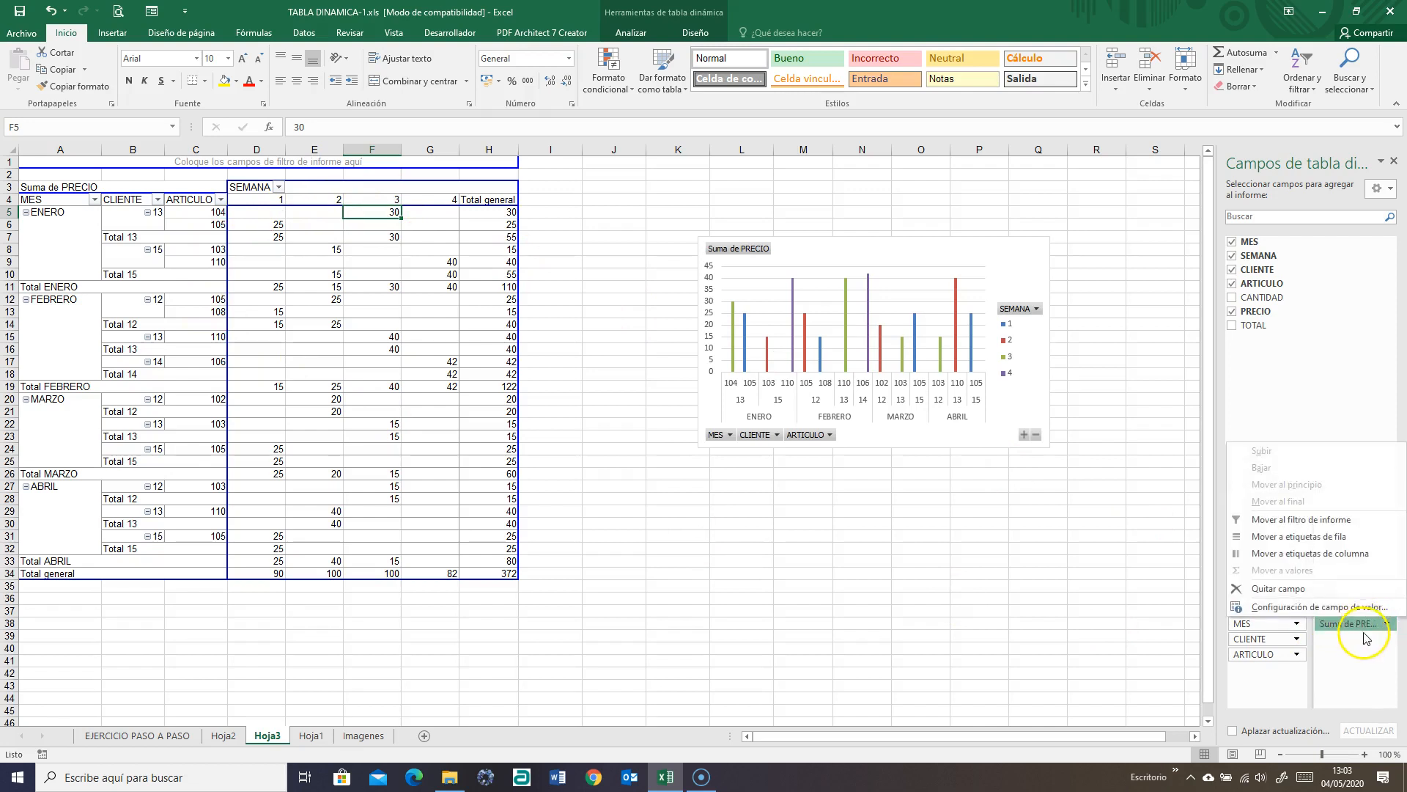
left_click(1364, 650)
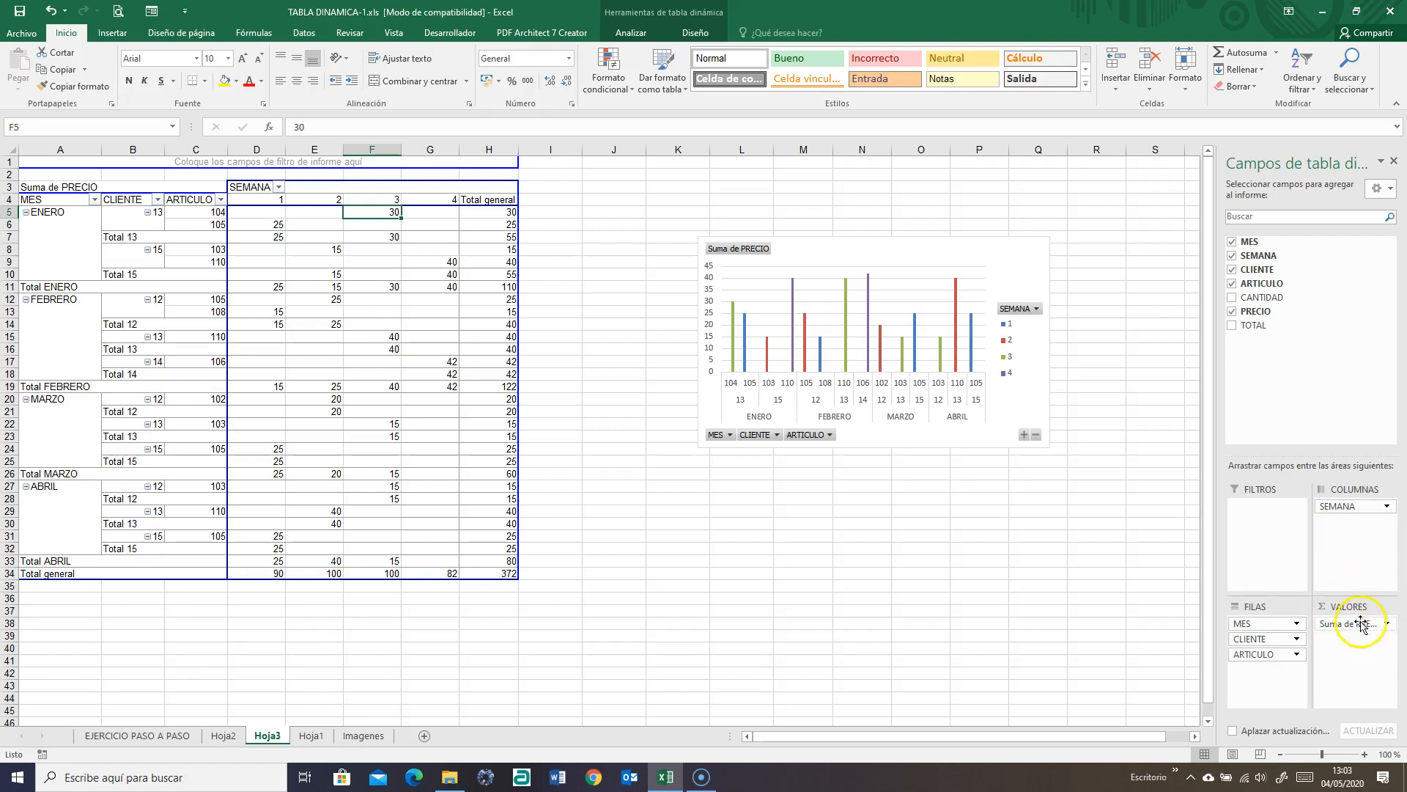
left_click(1388, 625)
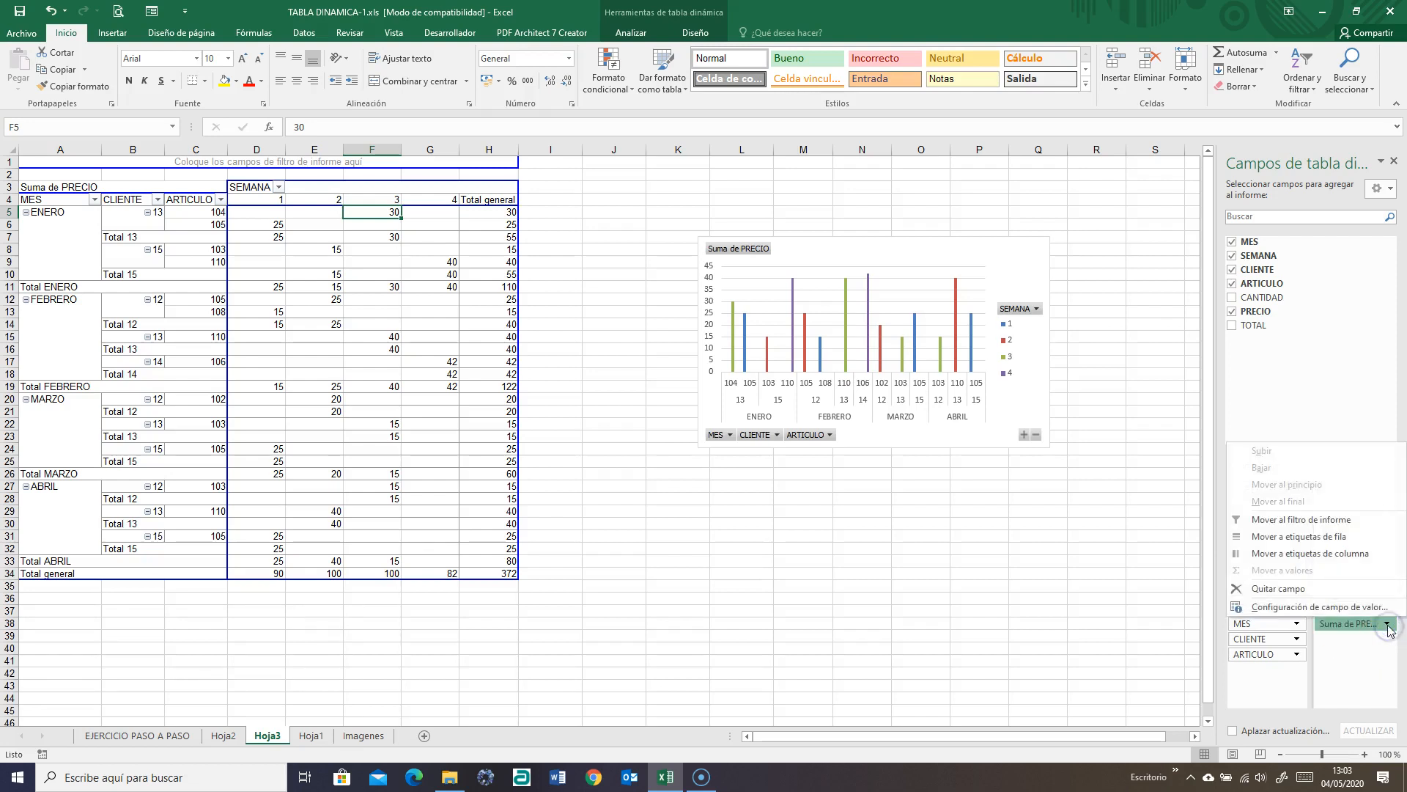
left_click(1316, 606)
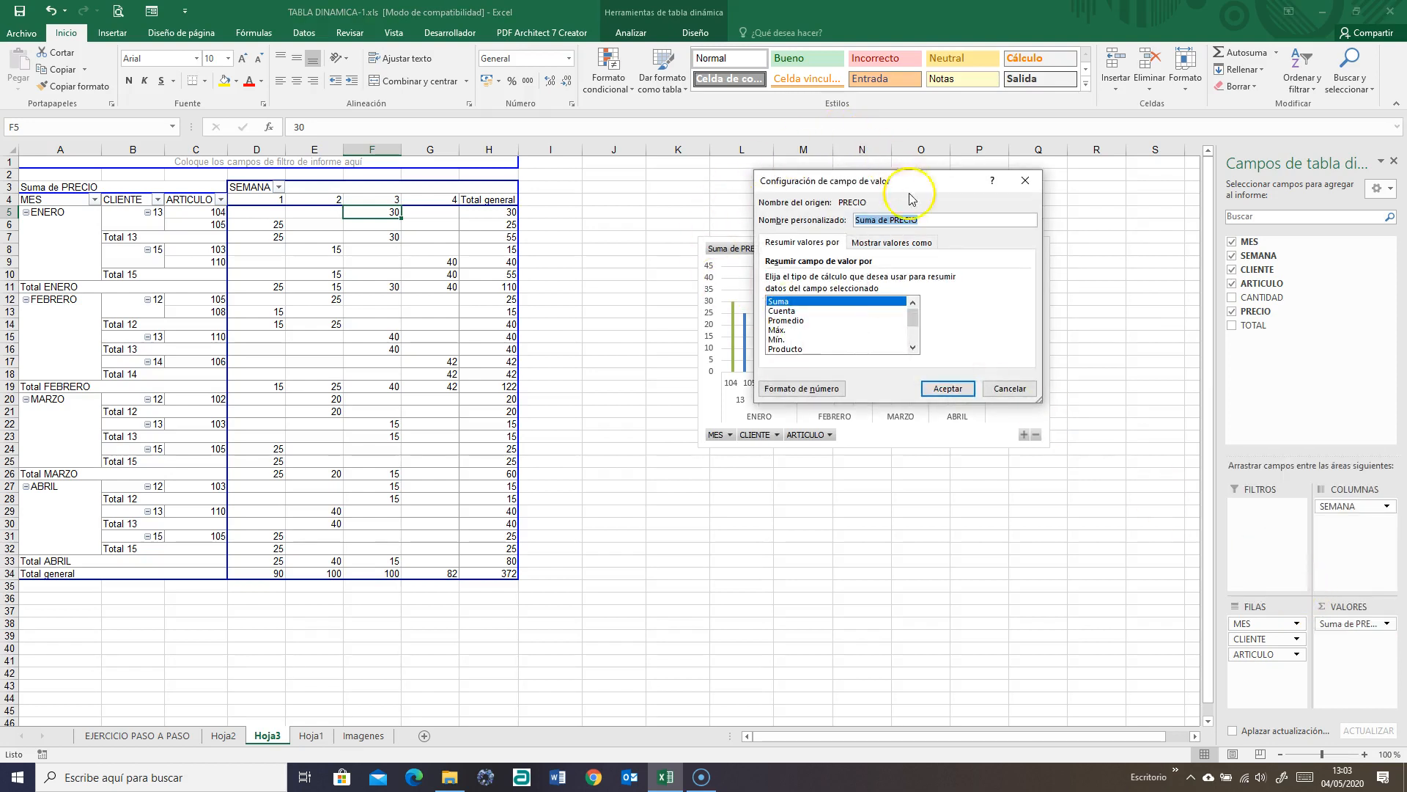
left_click(790, 311)
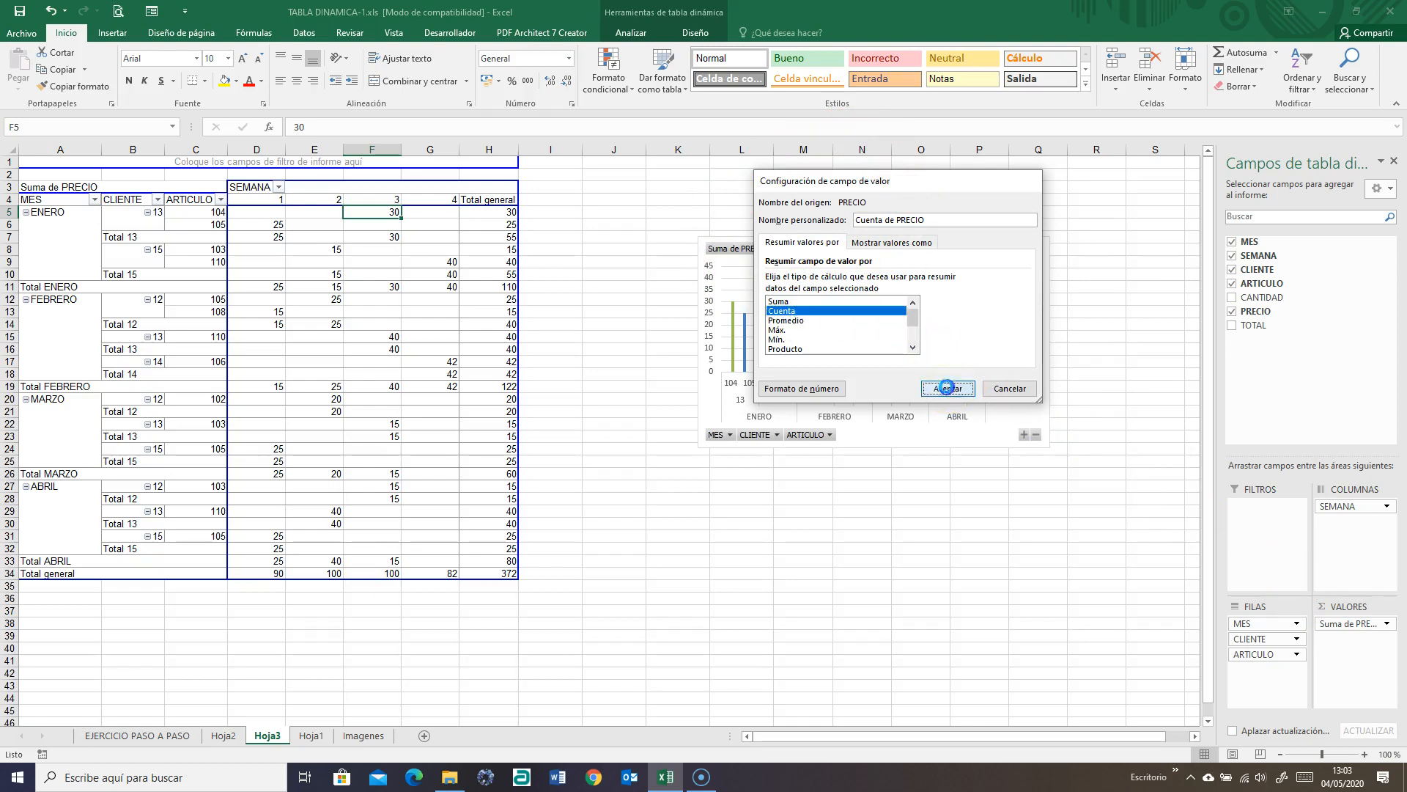
left_click(947, 388)
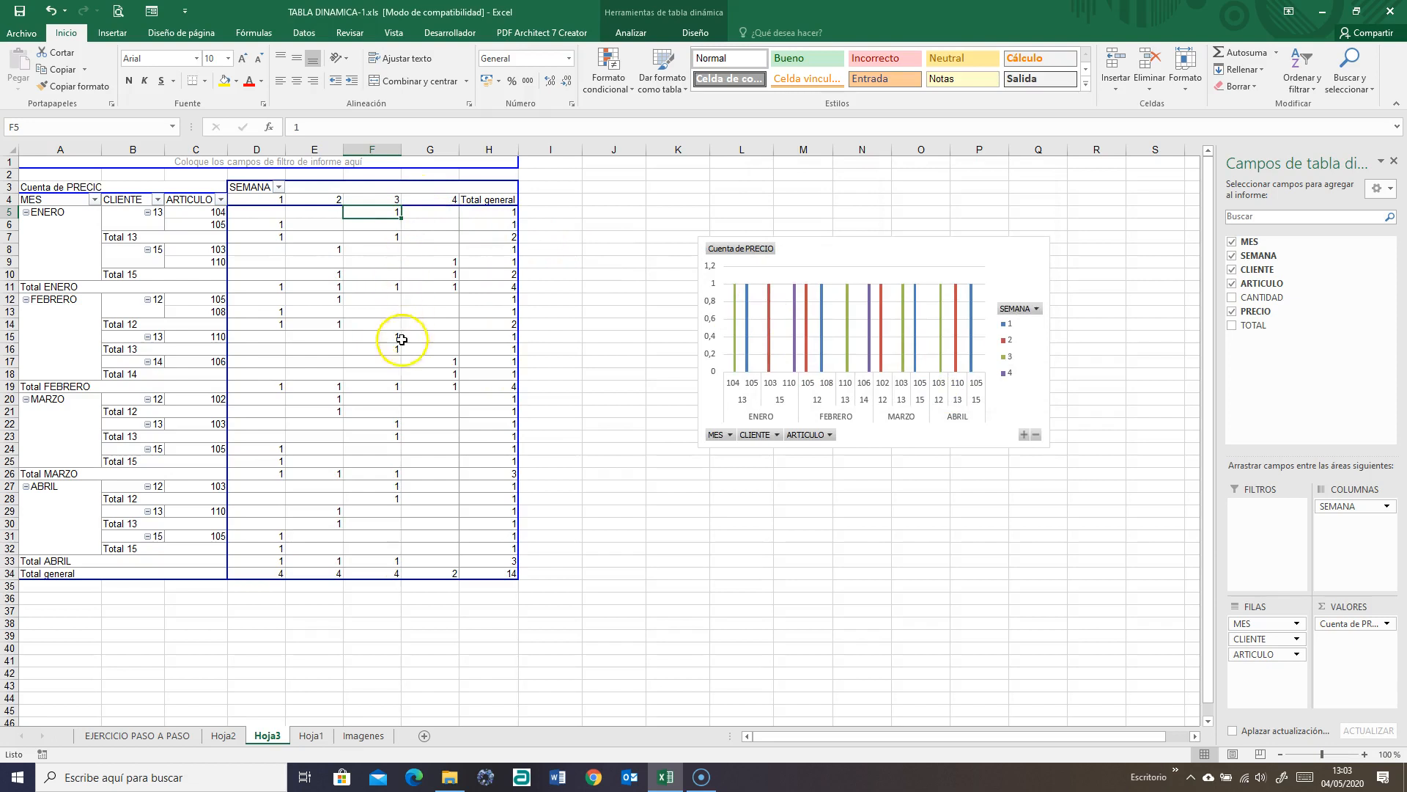
Review the counts in the pivot table and set the PRECIO value field back to Suma
mouse_move(384, 550)
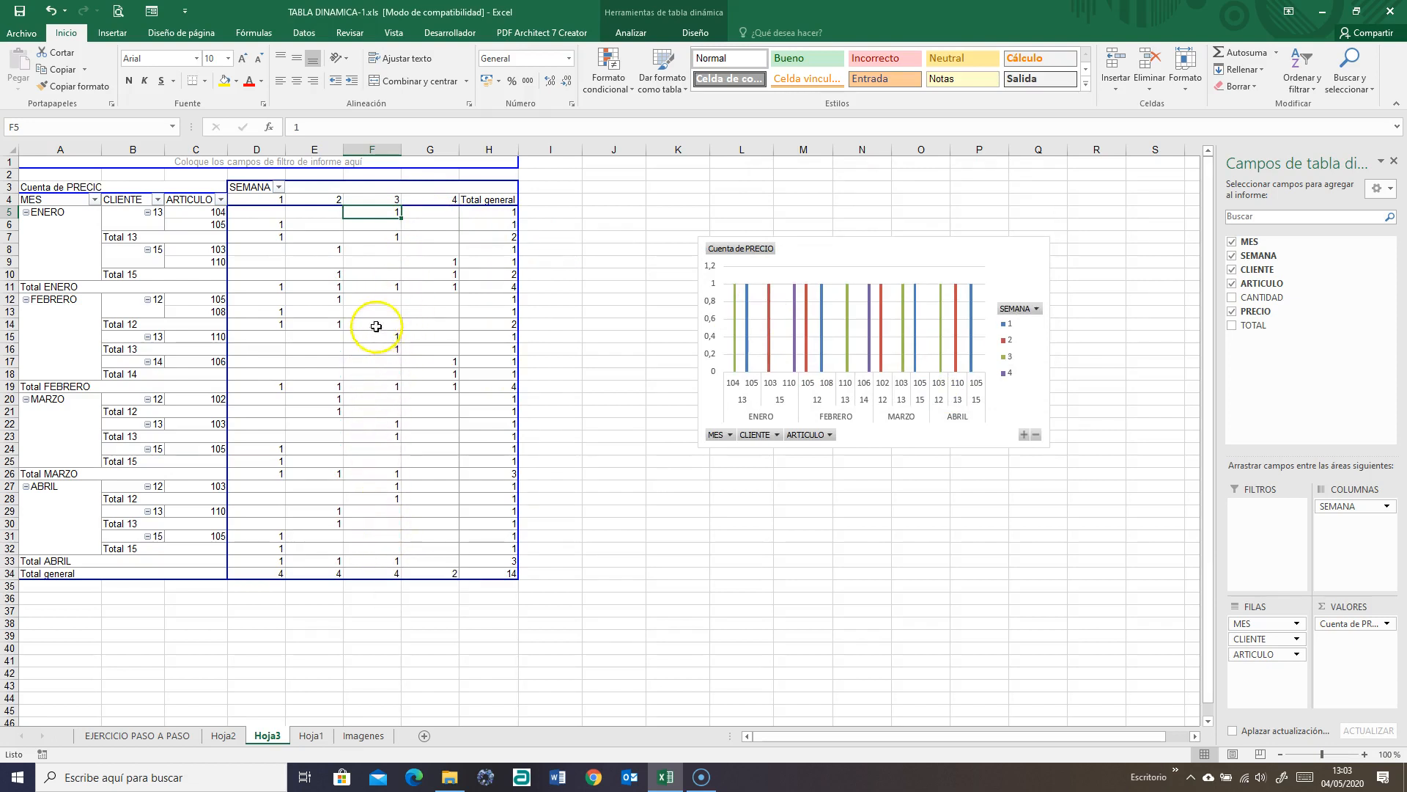
left_click(1386, 624)
left_click(1325, 612)
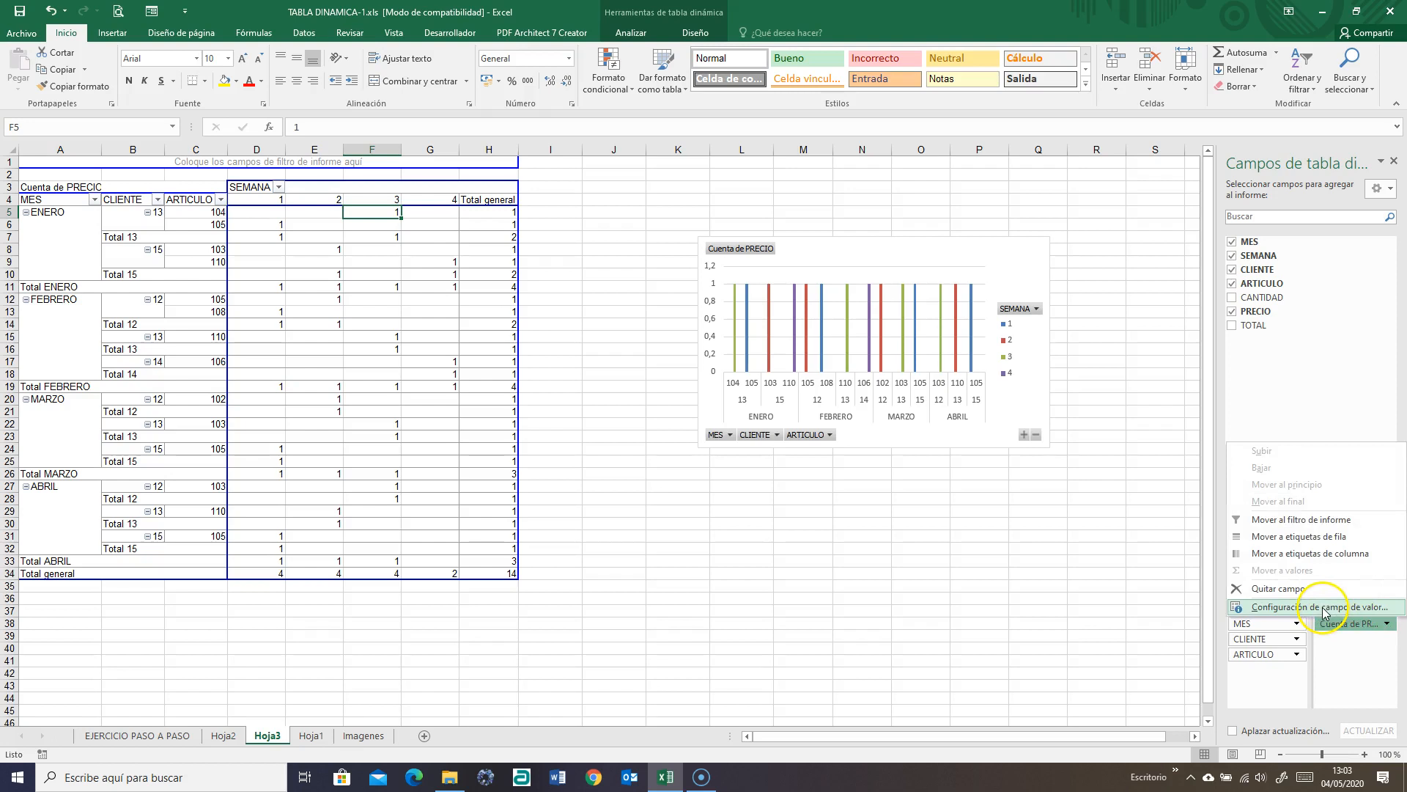
left_click(796, 302)
left_click(948, 389)
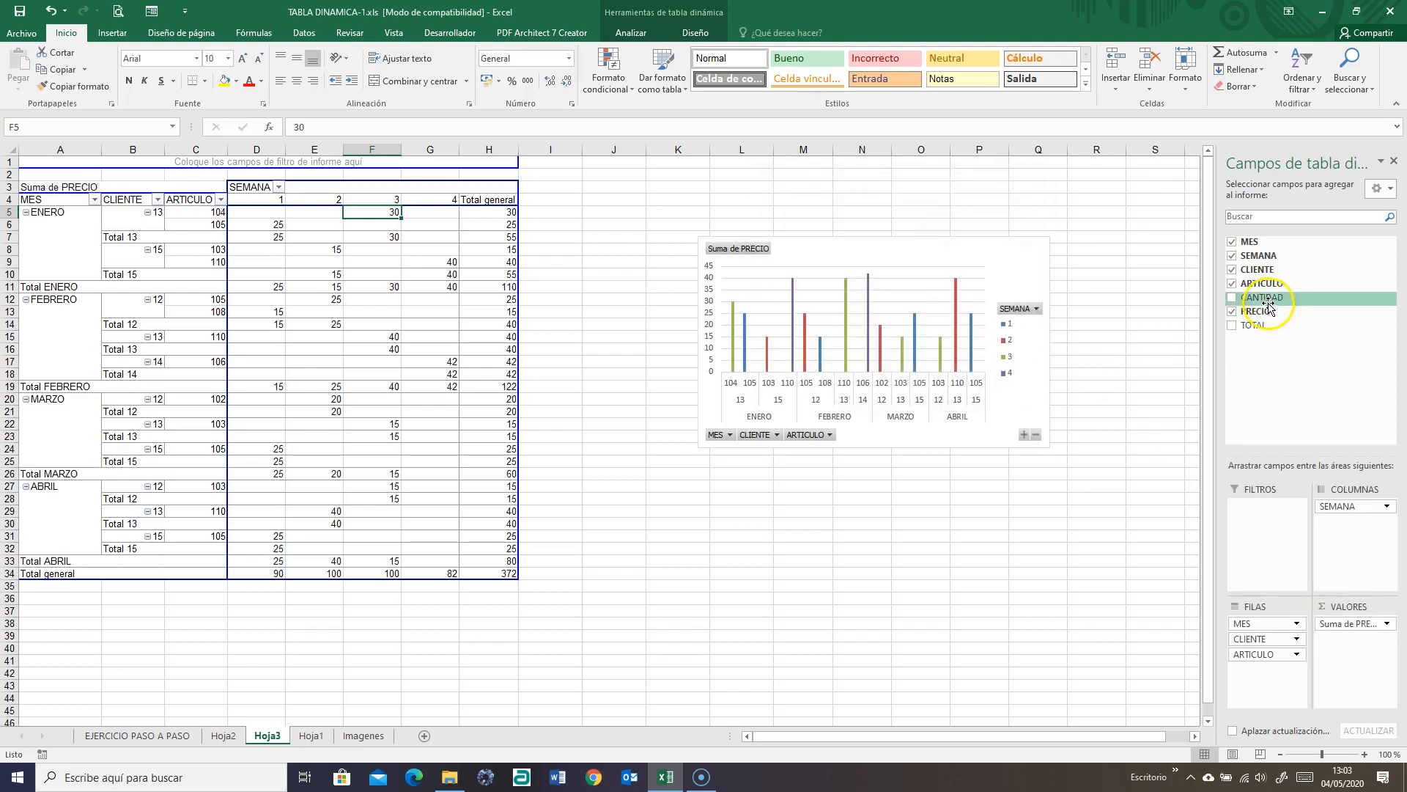
Add CANTIDAD as a second value field below PRECIO and summarise it by Cuenta
left_click_drag(1261, 299, 1356, 639)
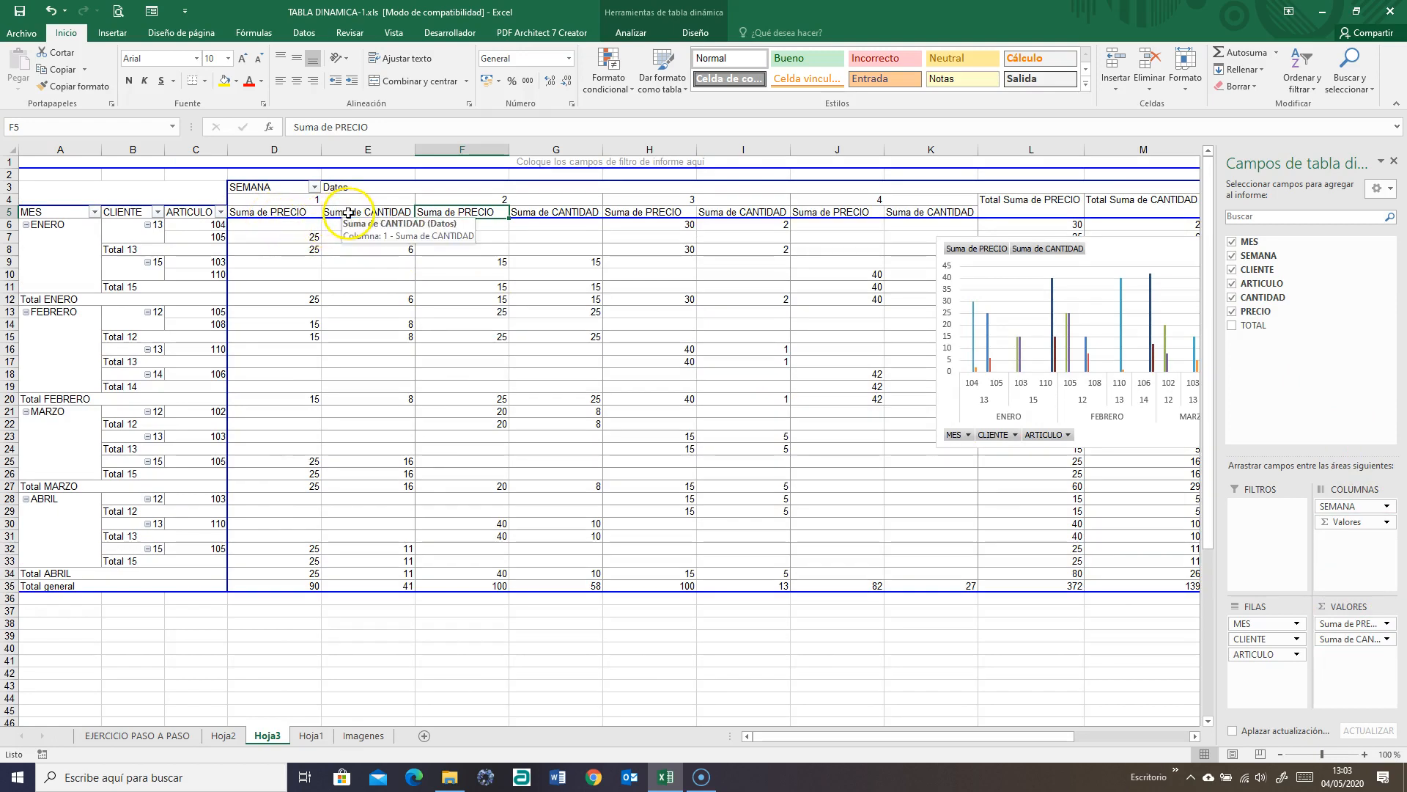
left_click(1387, 639)
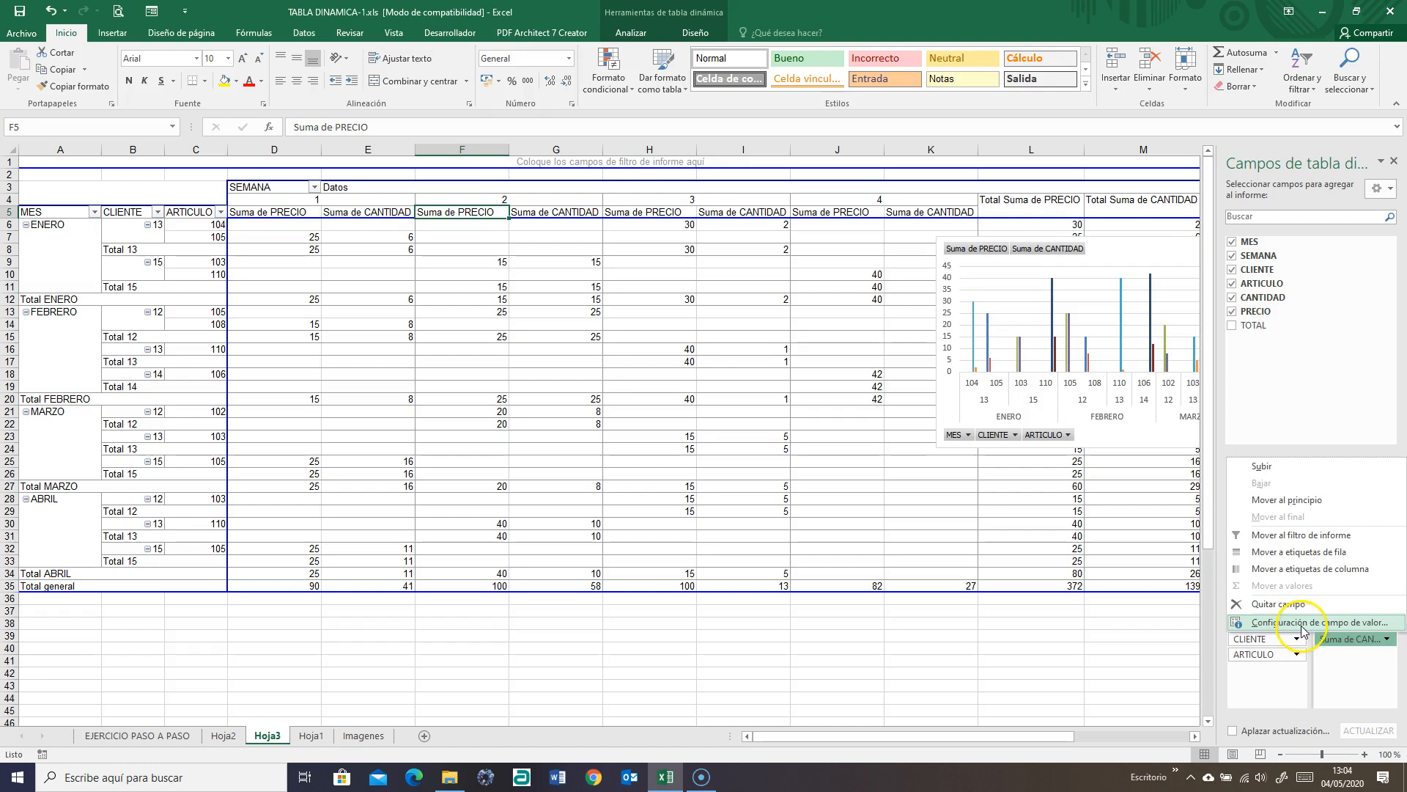
left_click(1302, 627)
left_click(792, 311)
left_click(949, 388)
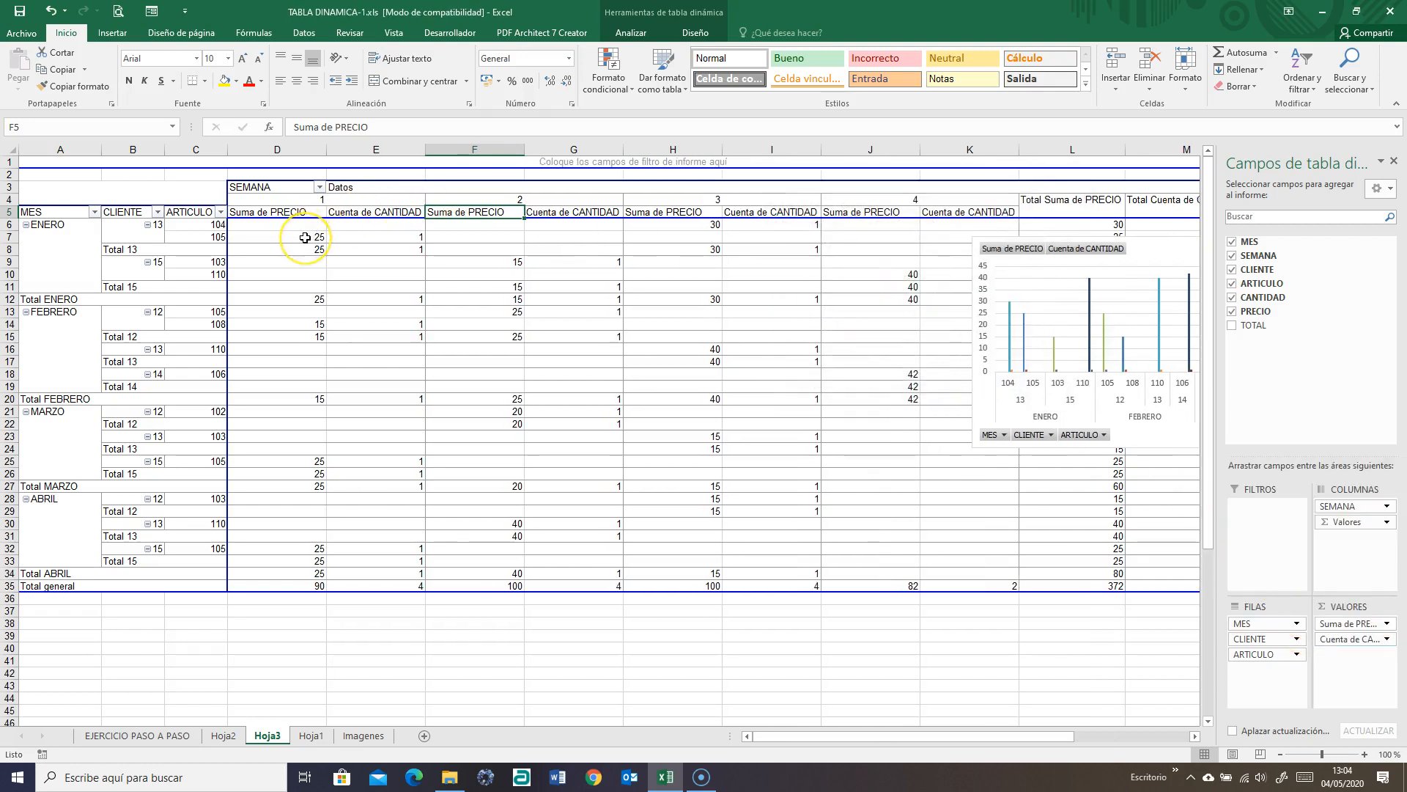
Move the pivot chart below the table and review the price and quantity columns for each week and their totals
mouse_move(305, 238)
mouse_move(378, 233)
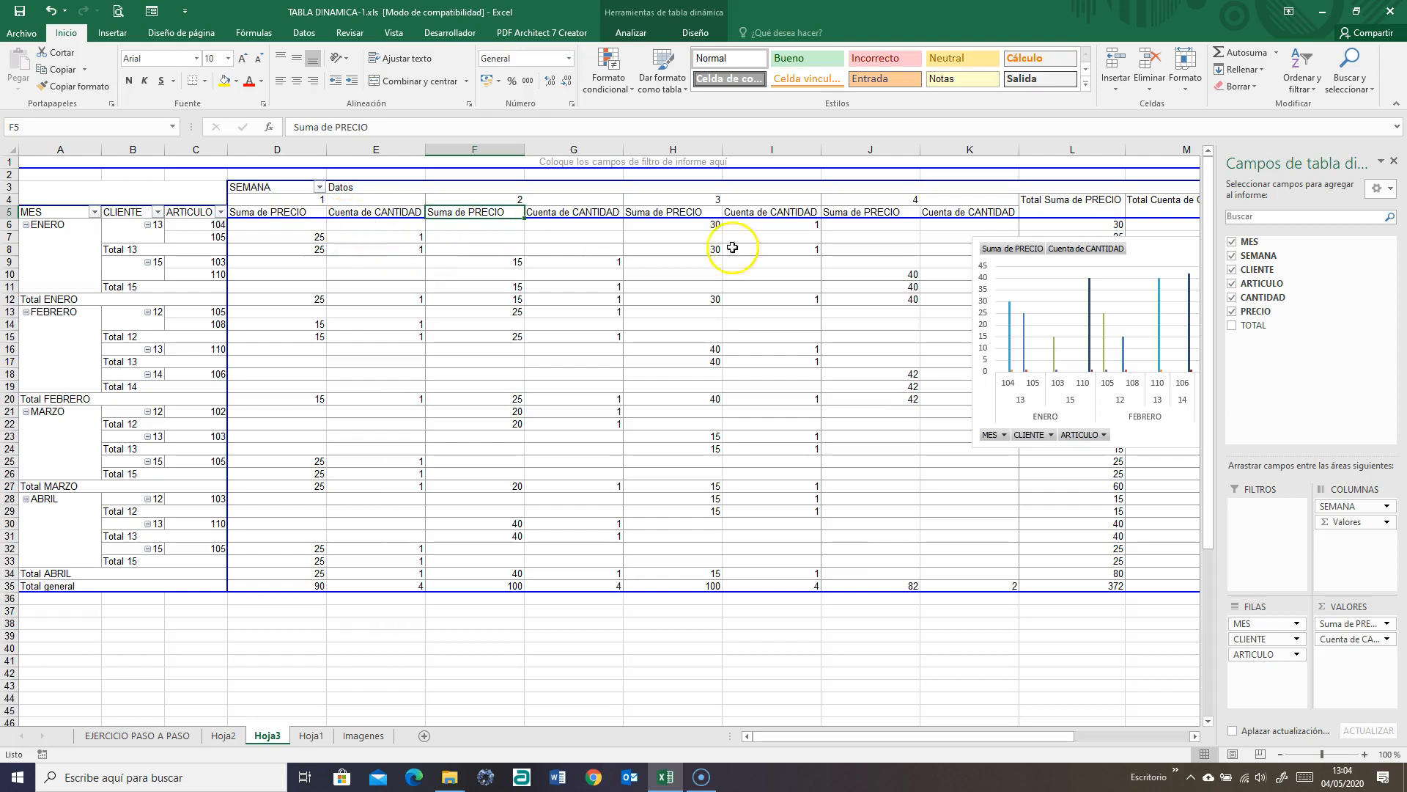
left_click_drag(817, 737, 1005, 736)
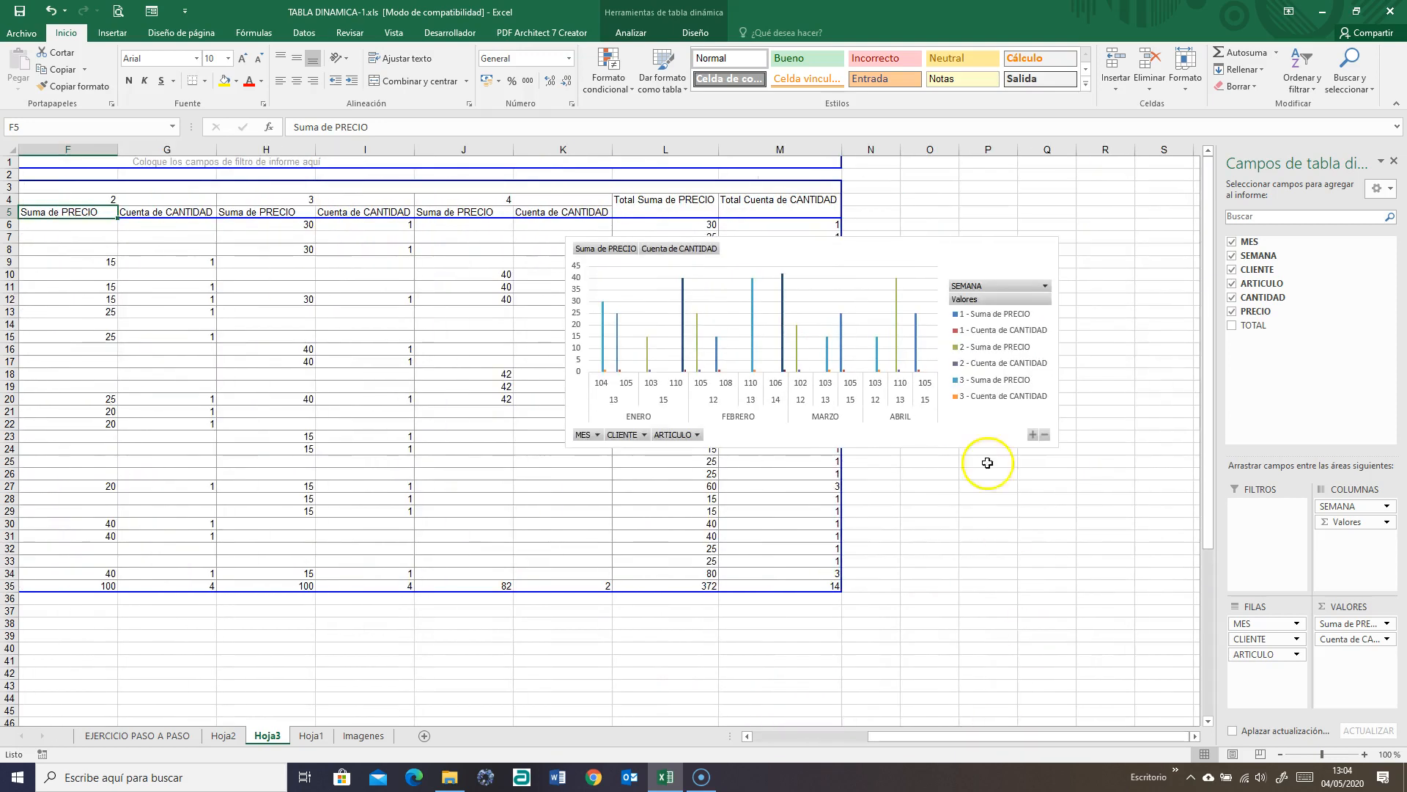
left_click_drag(895, 238, 851, 683)
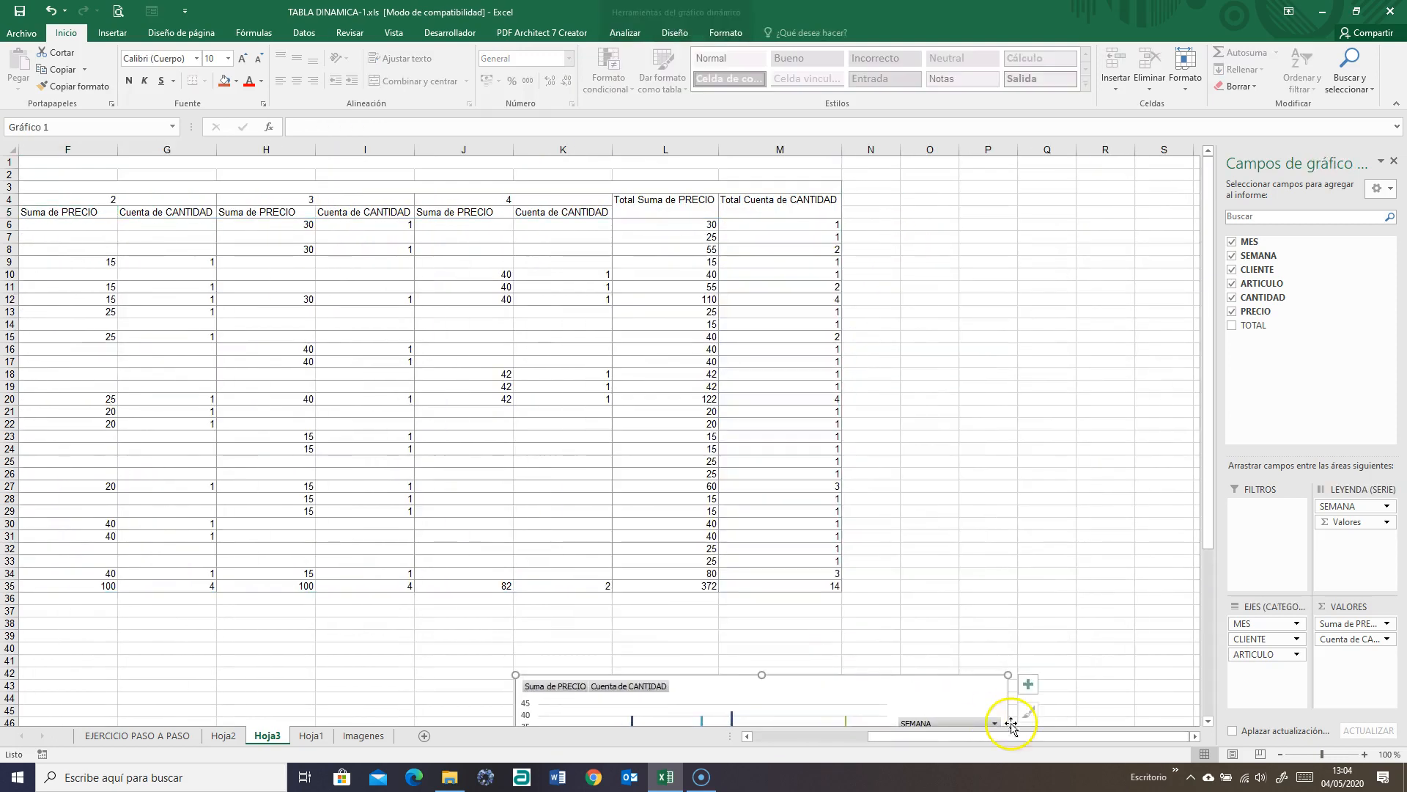
left_click_drag(1021, 739, 1125, 742)
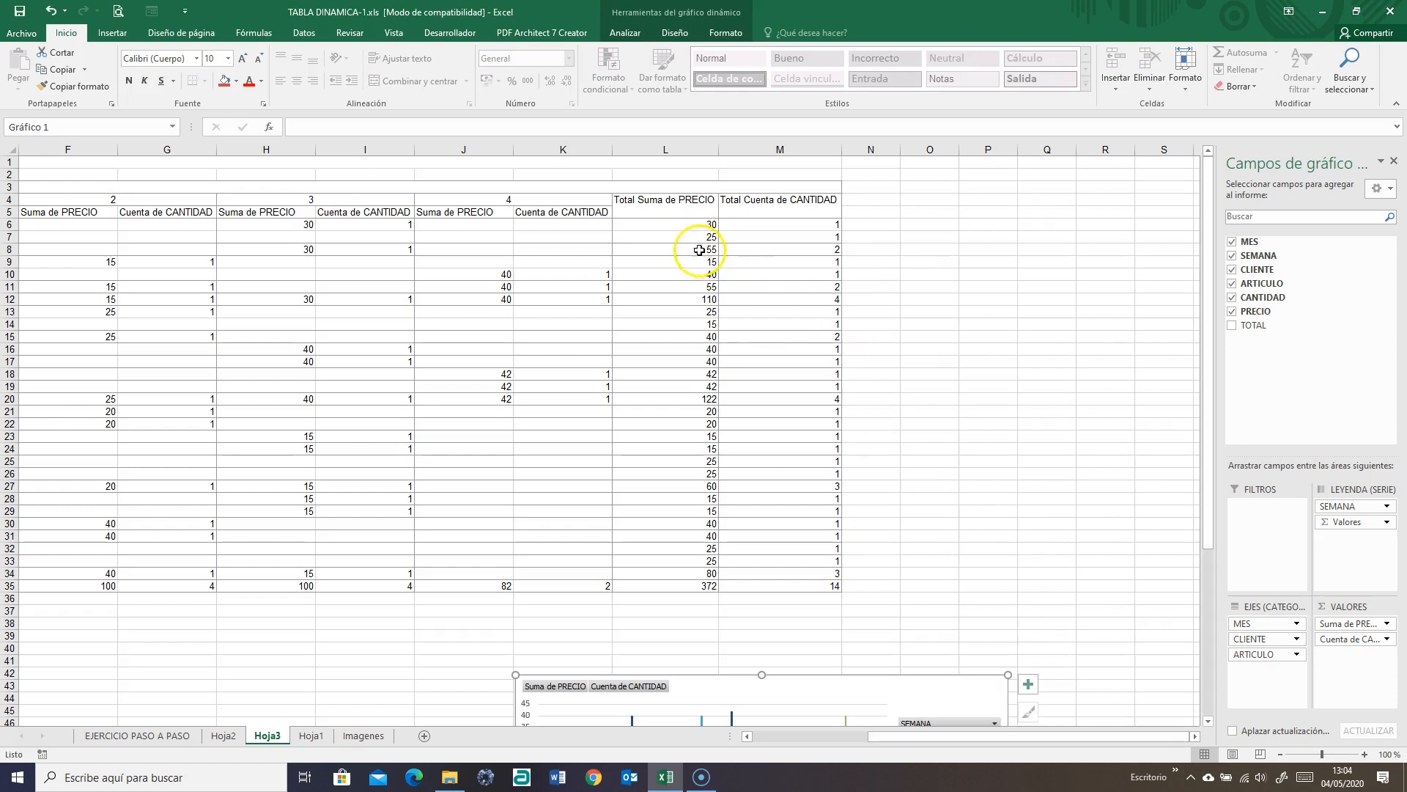
left_click_drag(982, 742, 842, 740)
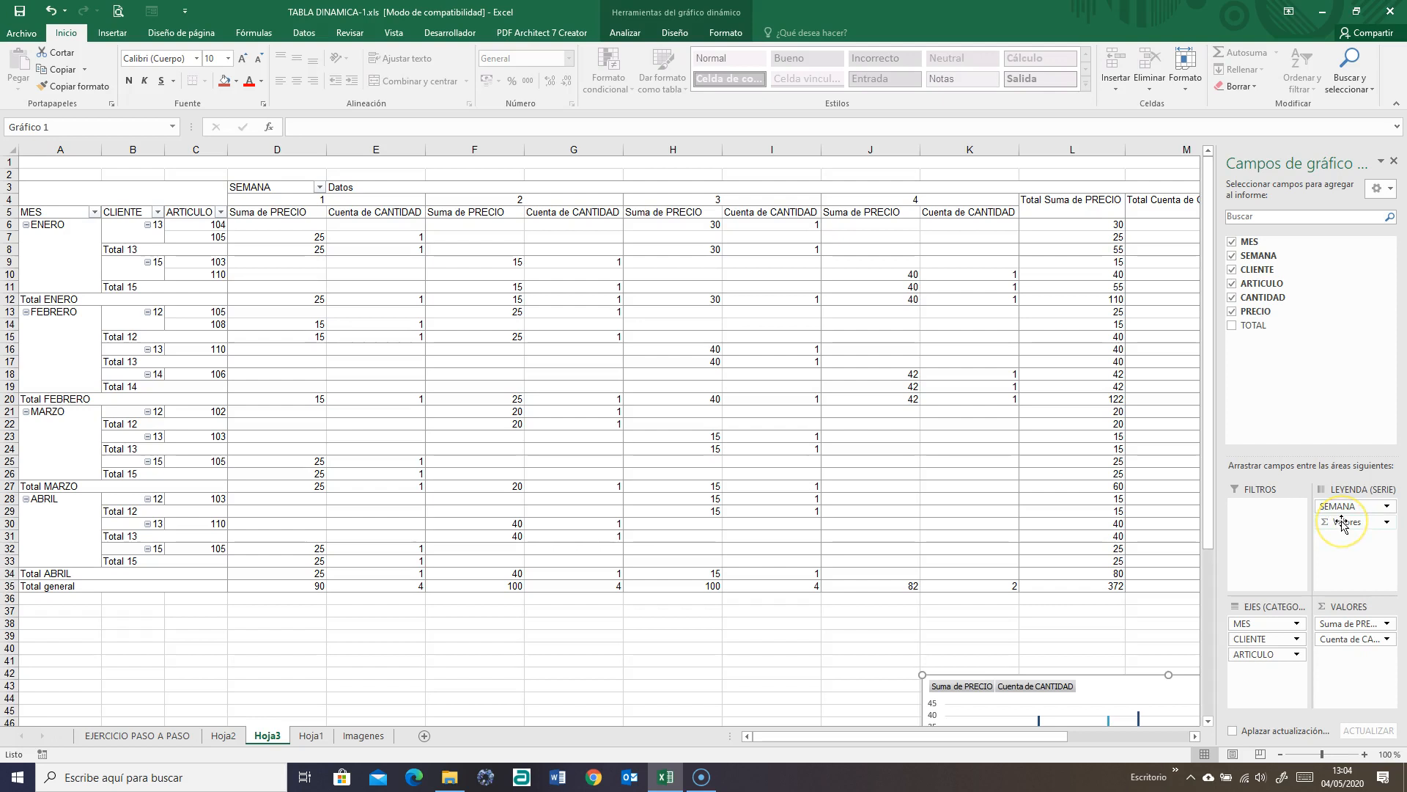
Move the Valores field from the columns to the rows below ARTICULO, and remove MES and SEMANA from the pivot table
left_click_drag(1343, 522, 1262, 671)
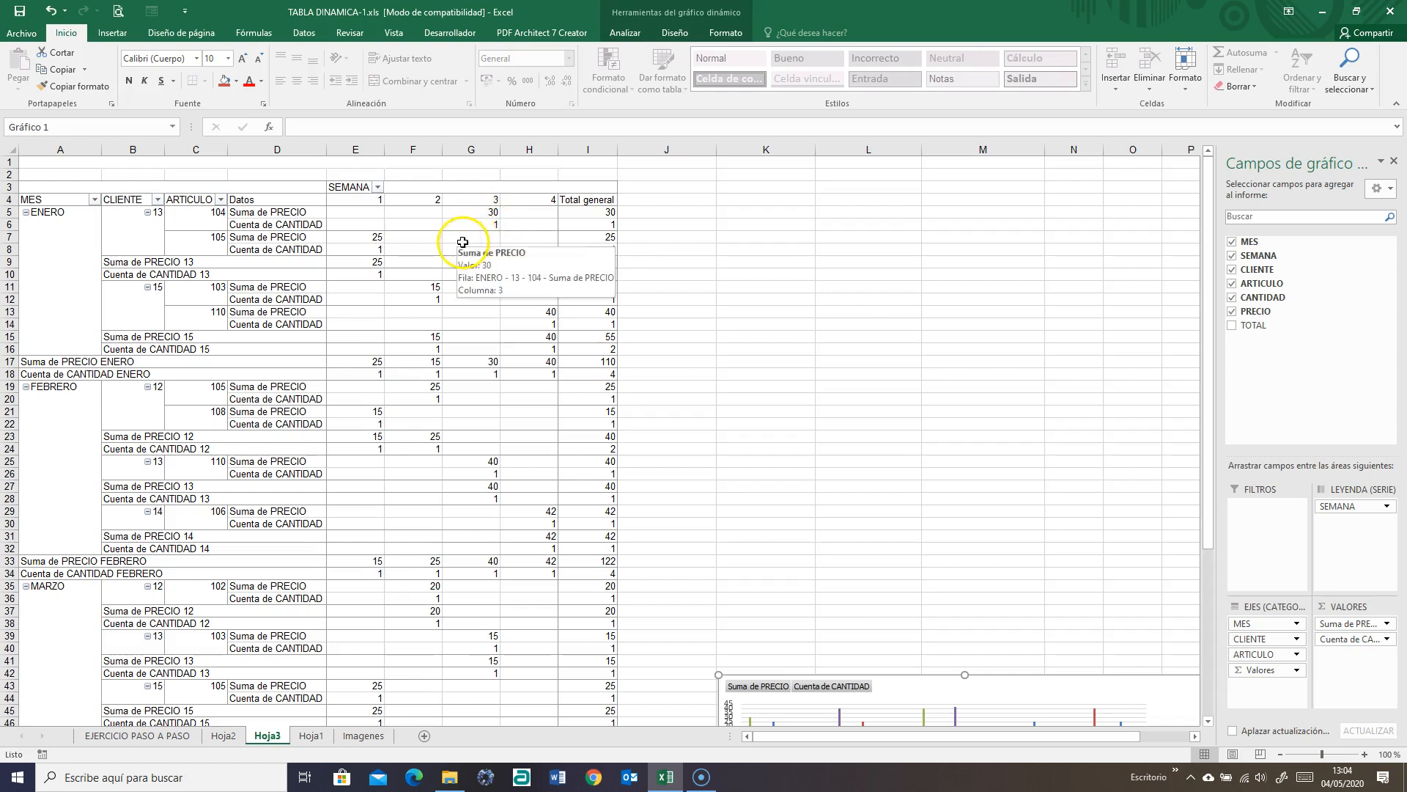
left_click(1255, 624)
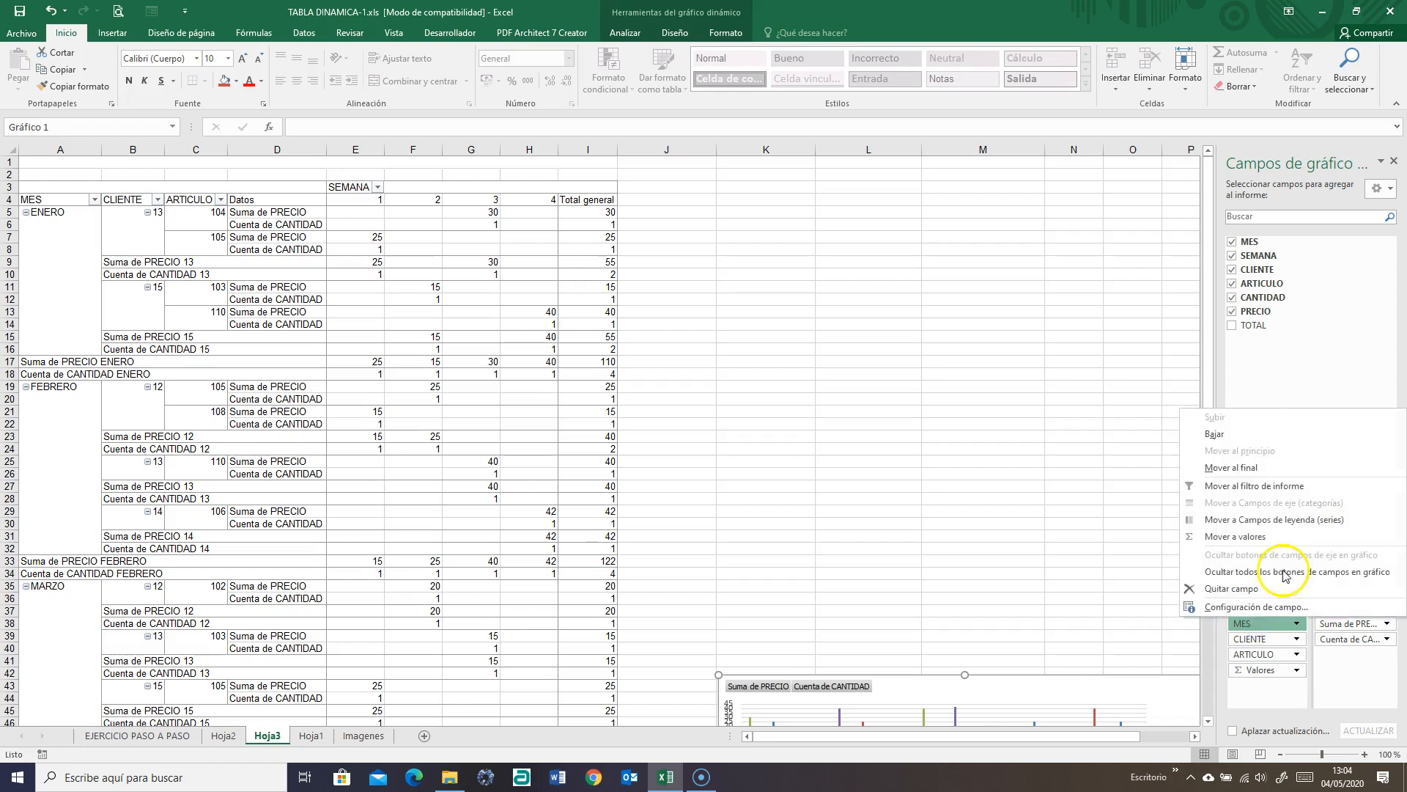
left_click(1232, 242)
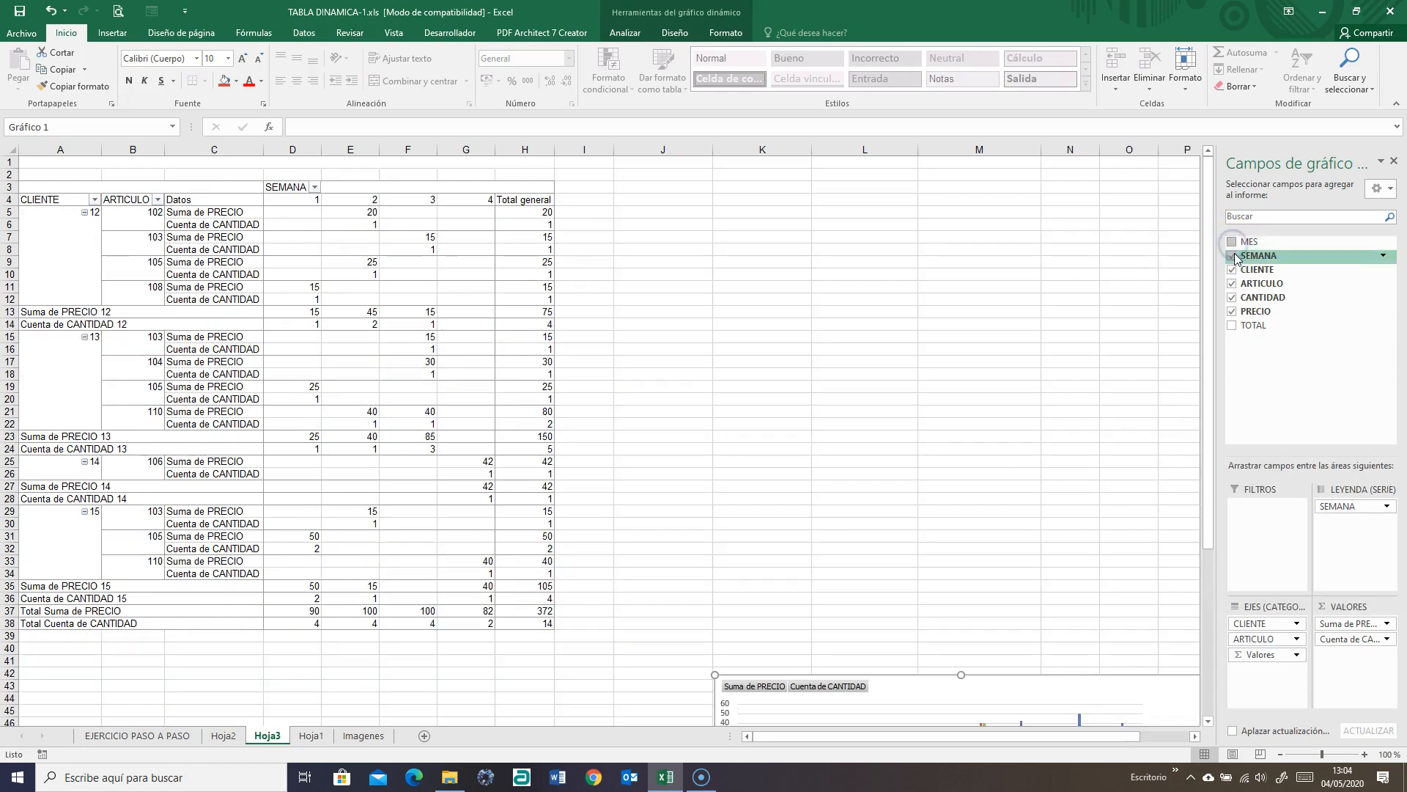
left_click(1232, 255)
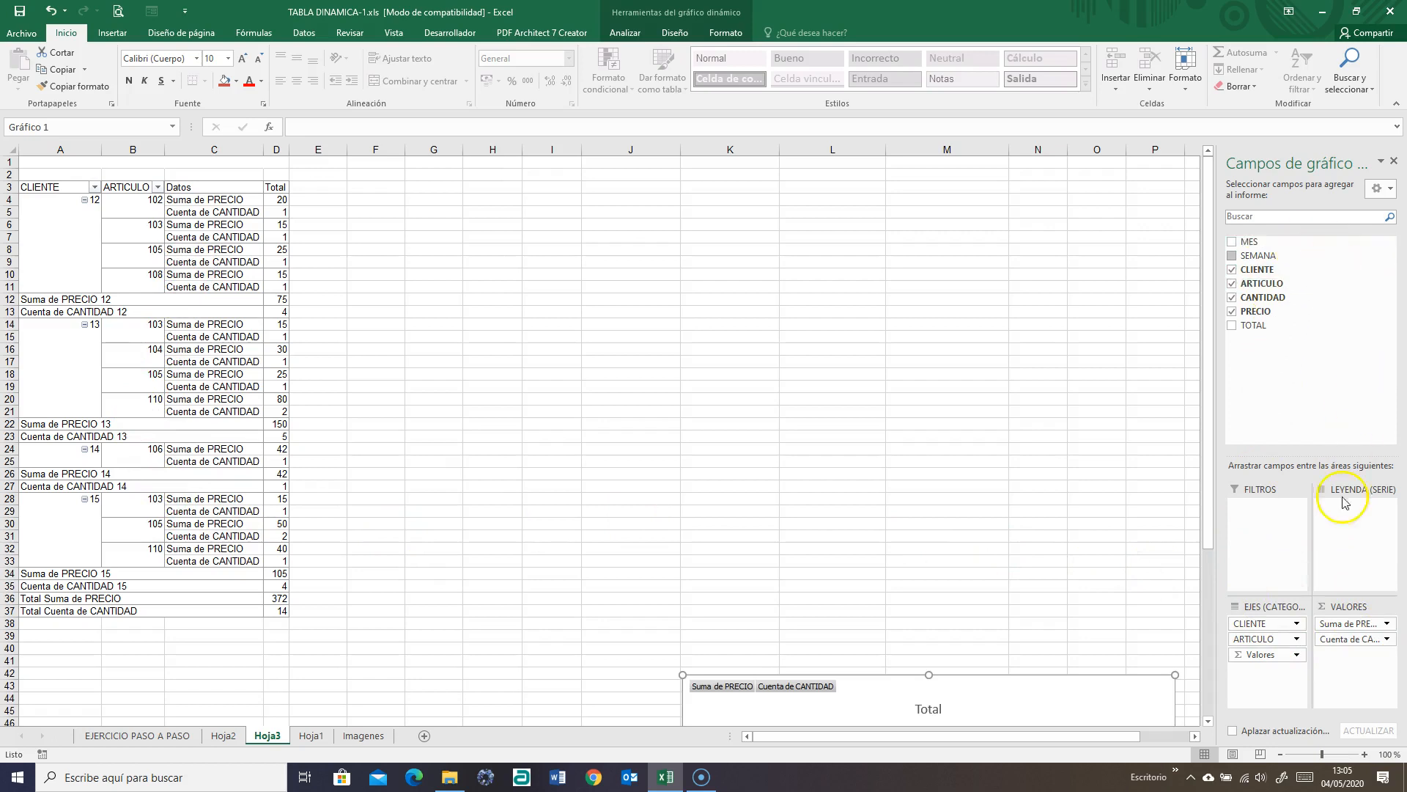
Move the pivot chart back up beside the pivot table and increase its height down to about row 34
left_click_drag(1037, 684, 977, 230)
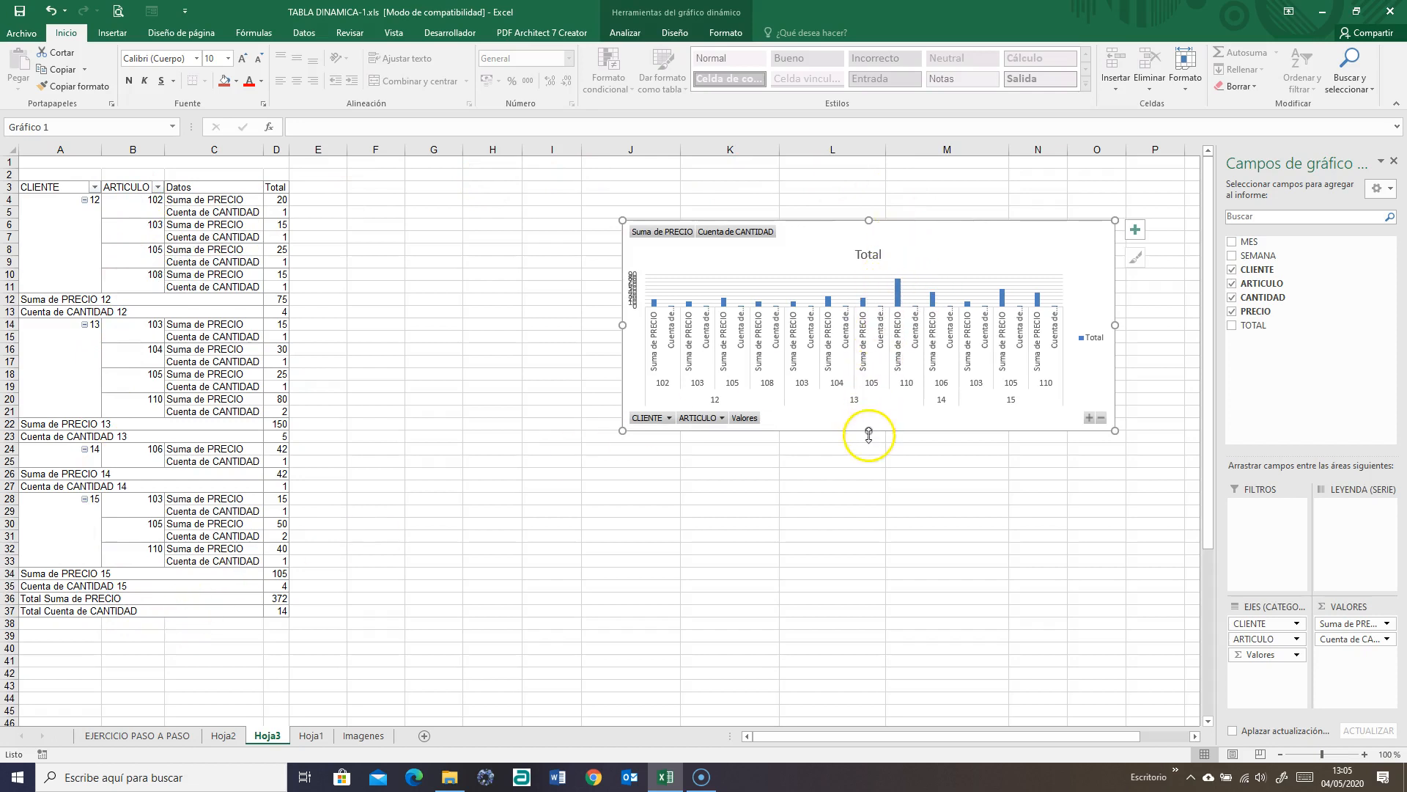
left_click_drag(870, 439, 870, 586)
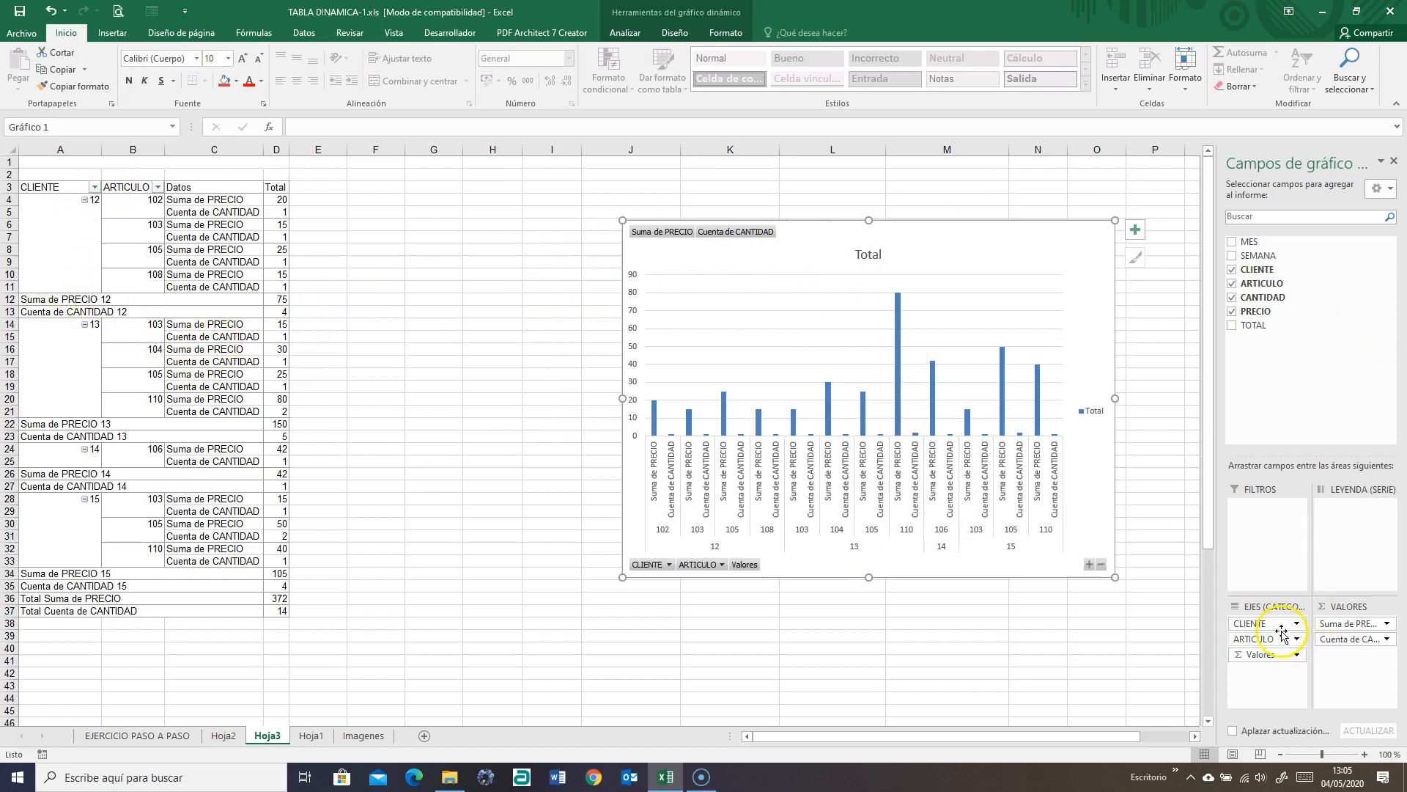
Remove CANTIDAD from the values and move CLIENTE from the row fields to the report filters
left_click(1232, 297)
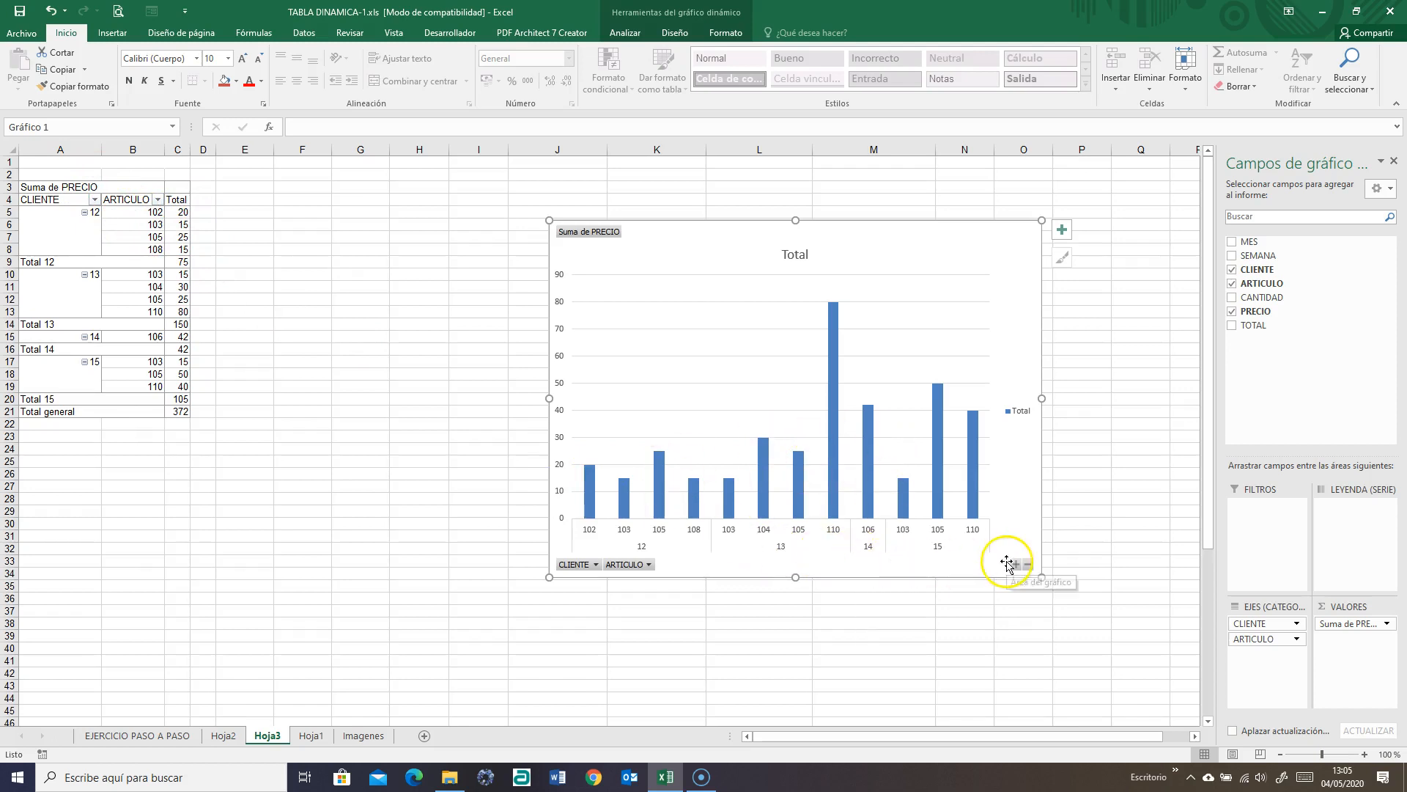
left_click_drag(1270, 629, 1259, 518)
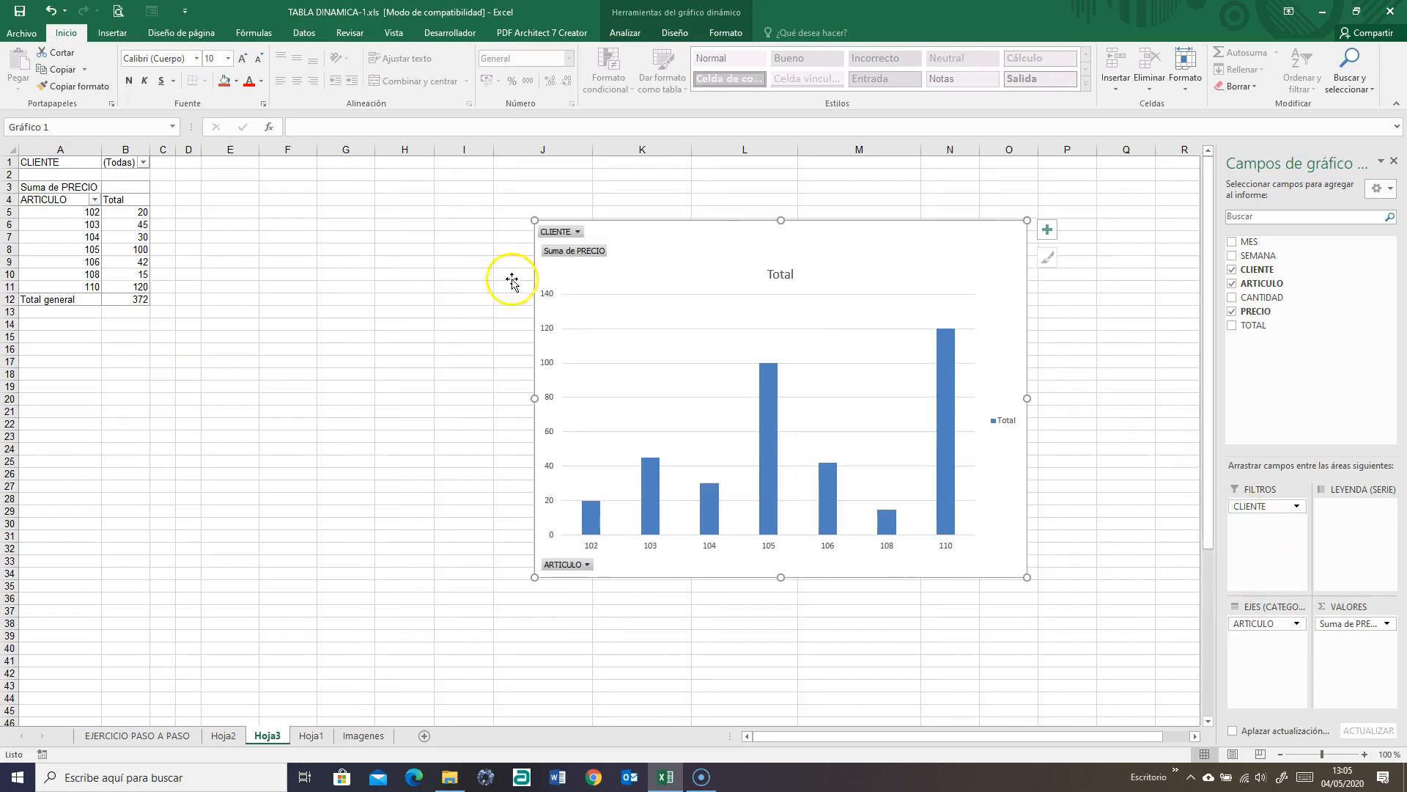
Filter the pivot table to CLIENTE 12, and reset the CLIENTE filter to (Todas)
left_click(143, 162)
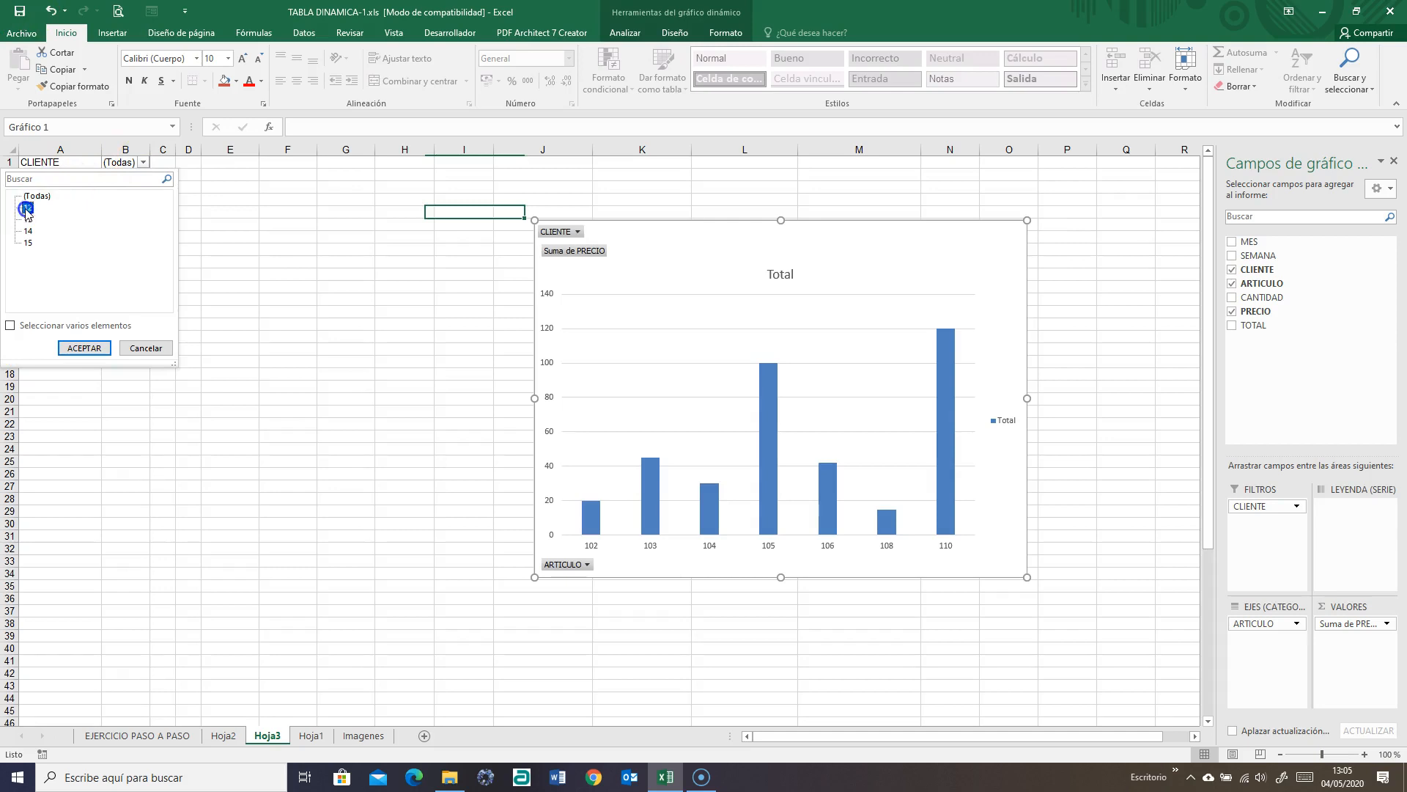
left_click(82, 348)
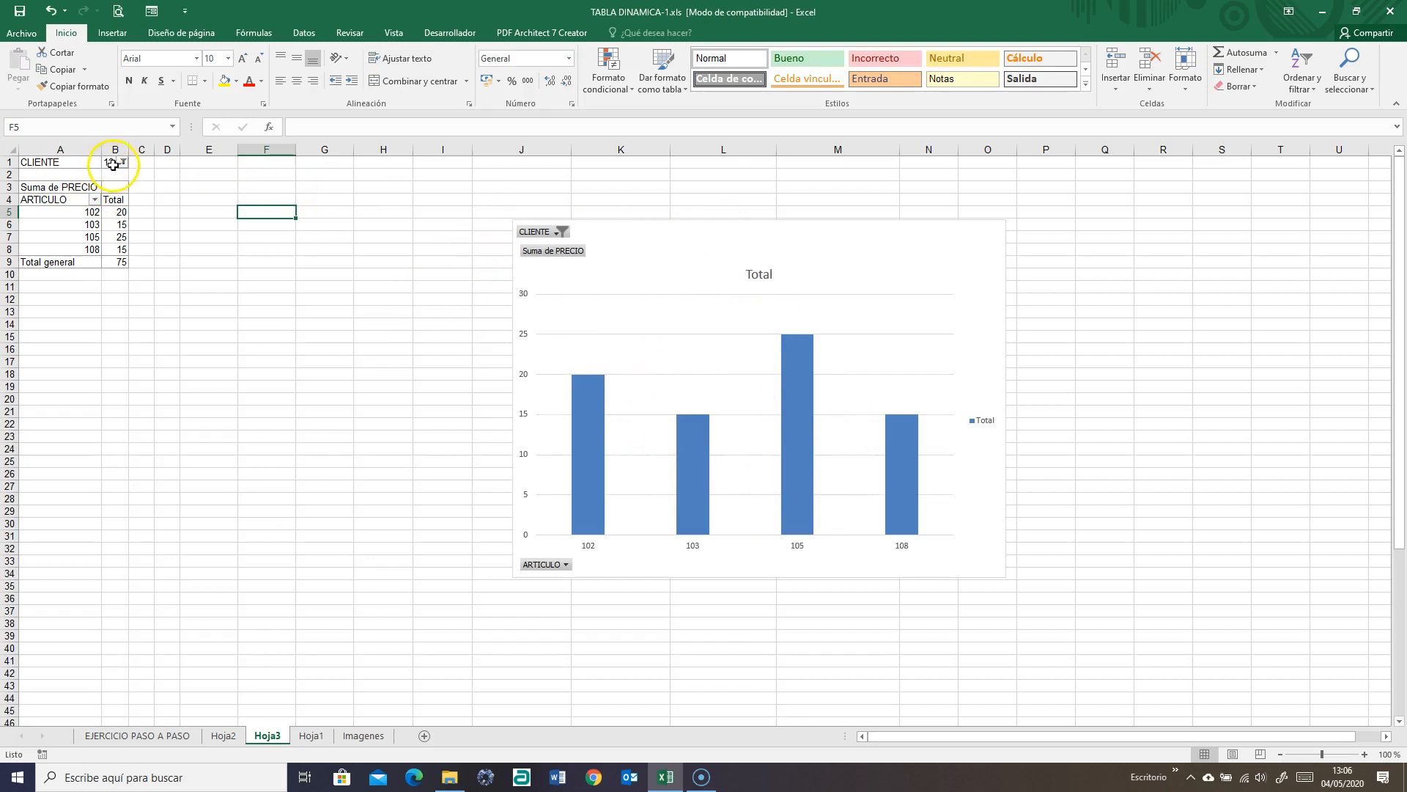
left_click(121, 163)
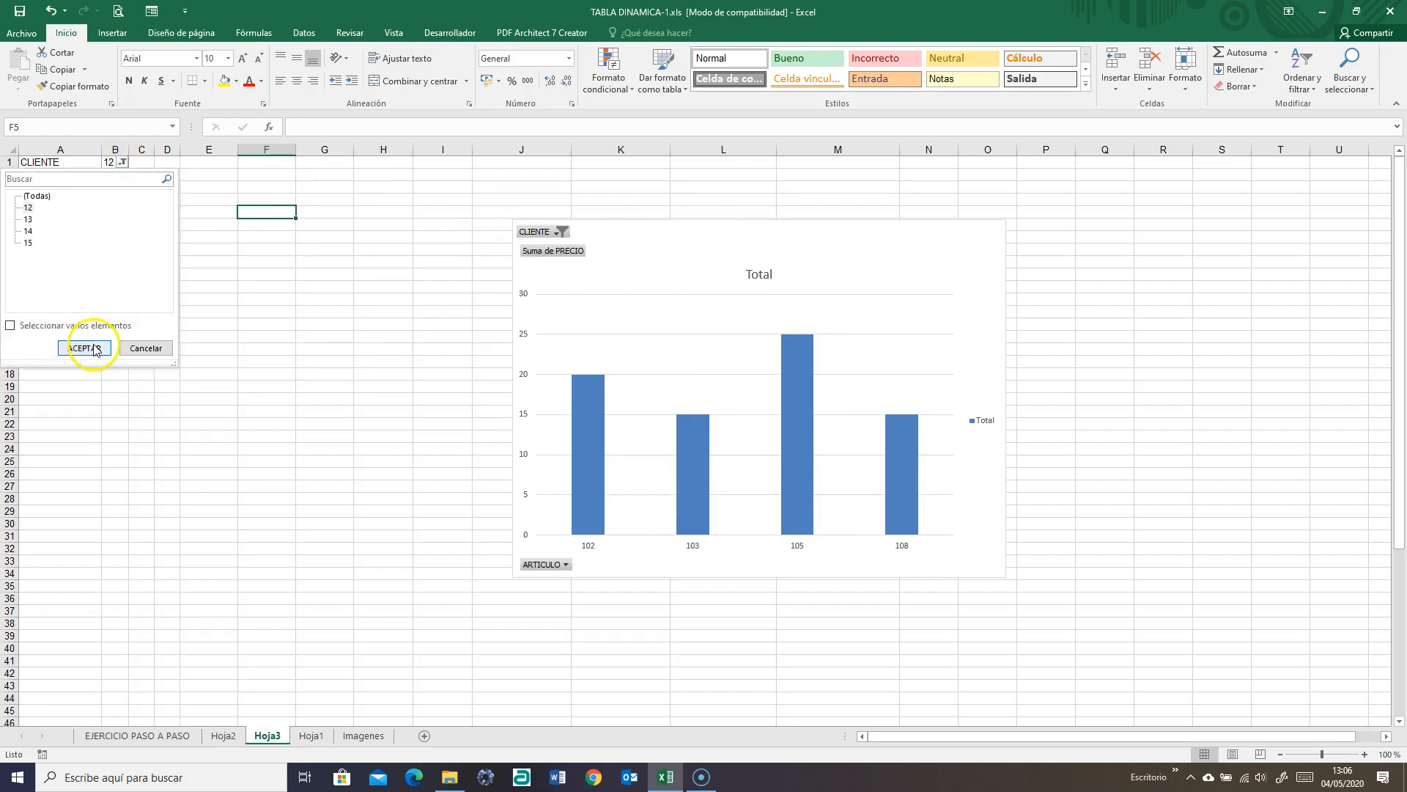
left_click(35, 196)
left_click(81, 348)
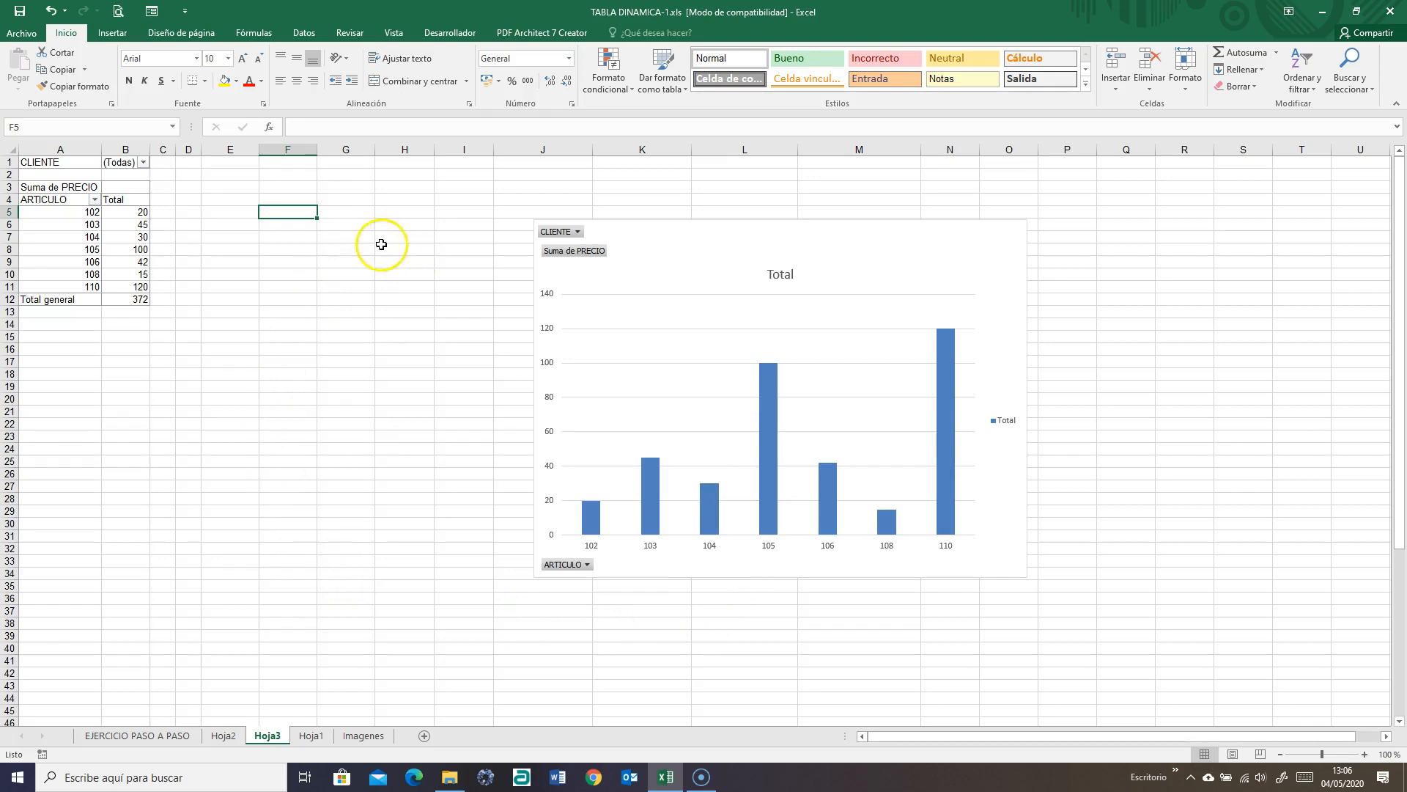
Apply a green style from the first row of the Oscuro group to the pivot table
left_click(111, 239)
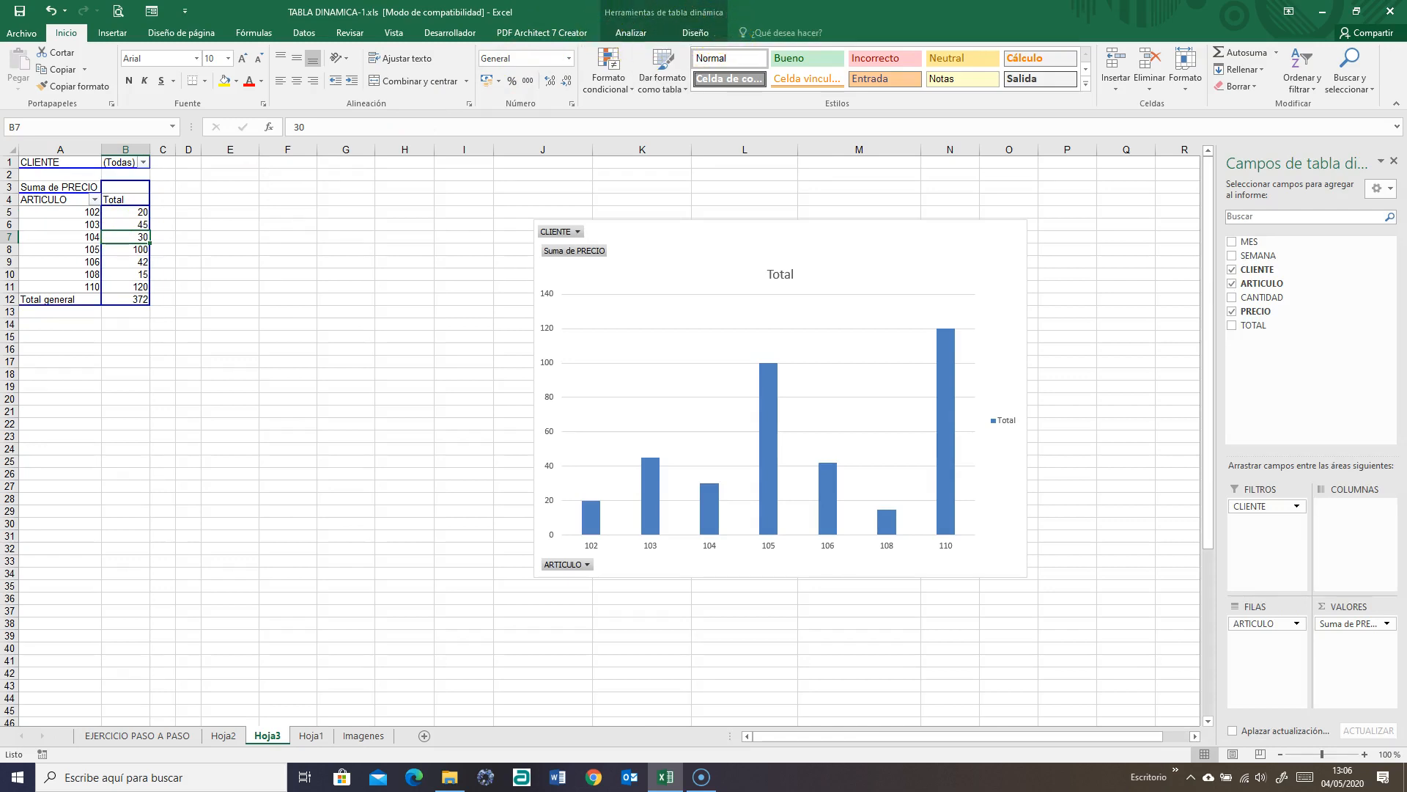
left_click(632, 33)
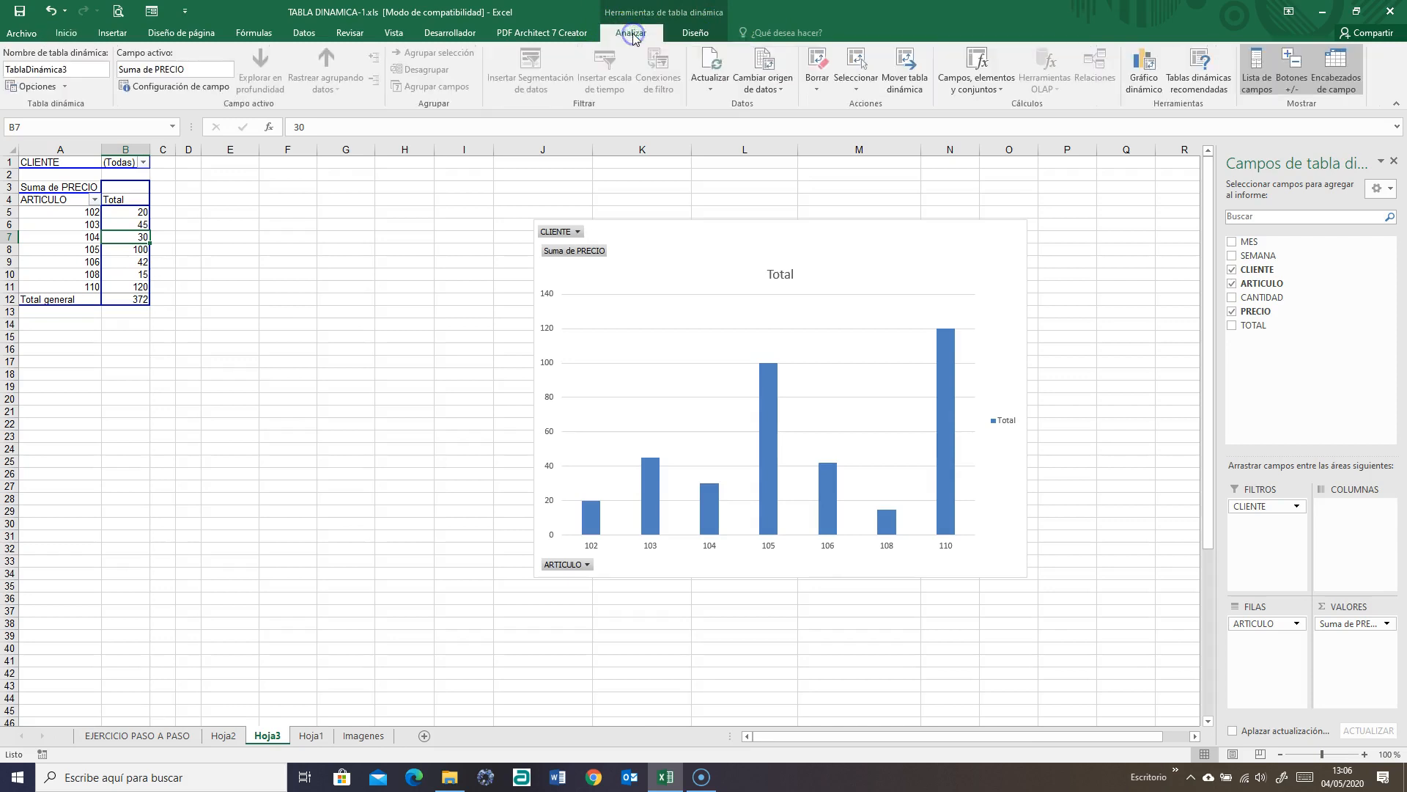
left_click(696, 33)
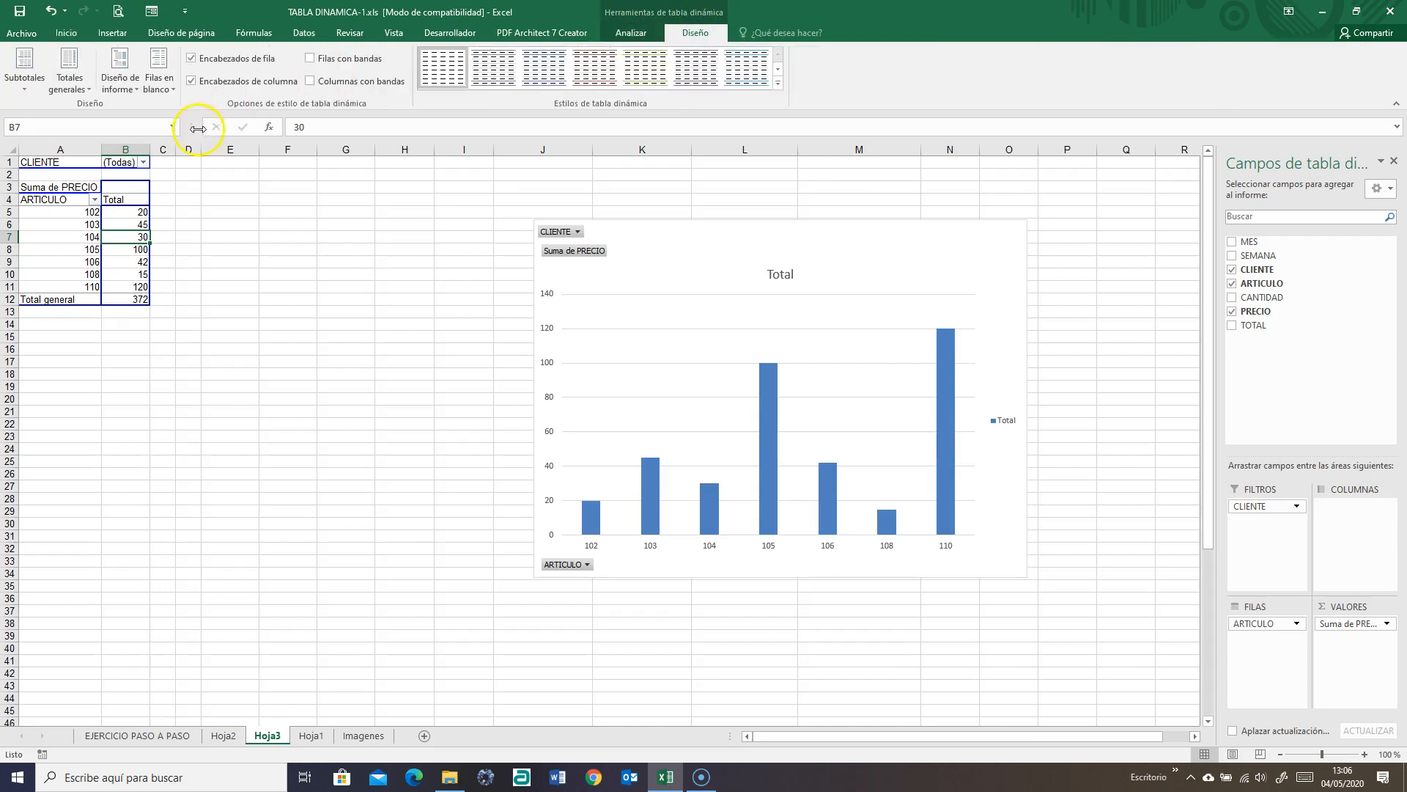
left_click(778, 83)
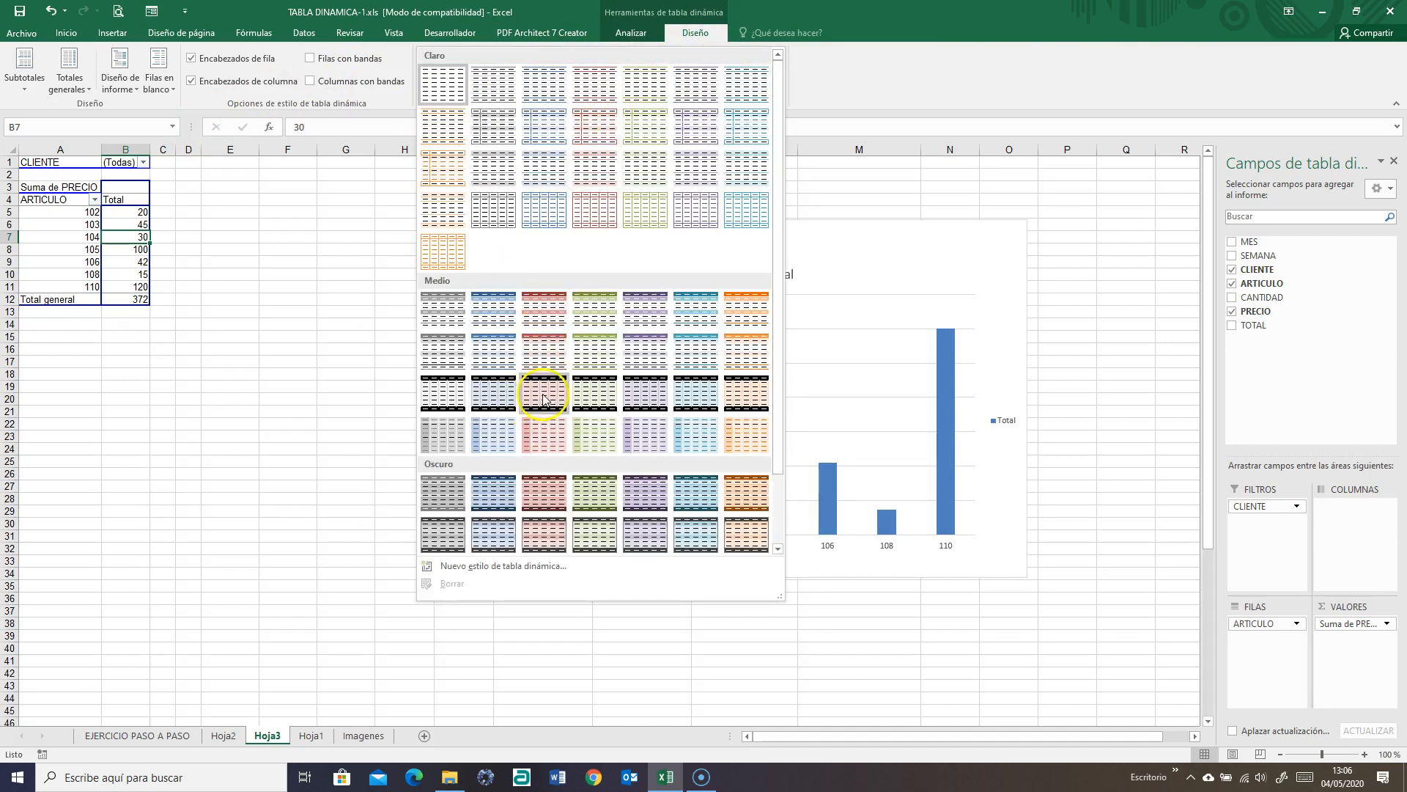
left_click(601, 485)
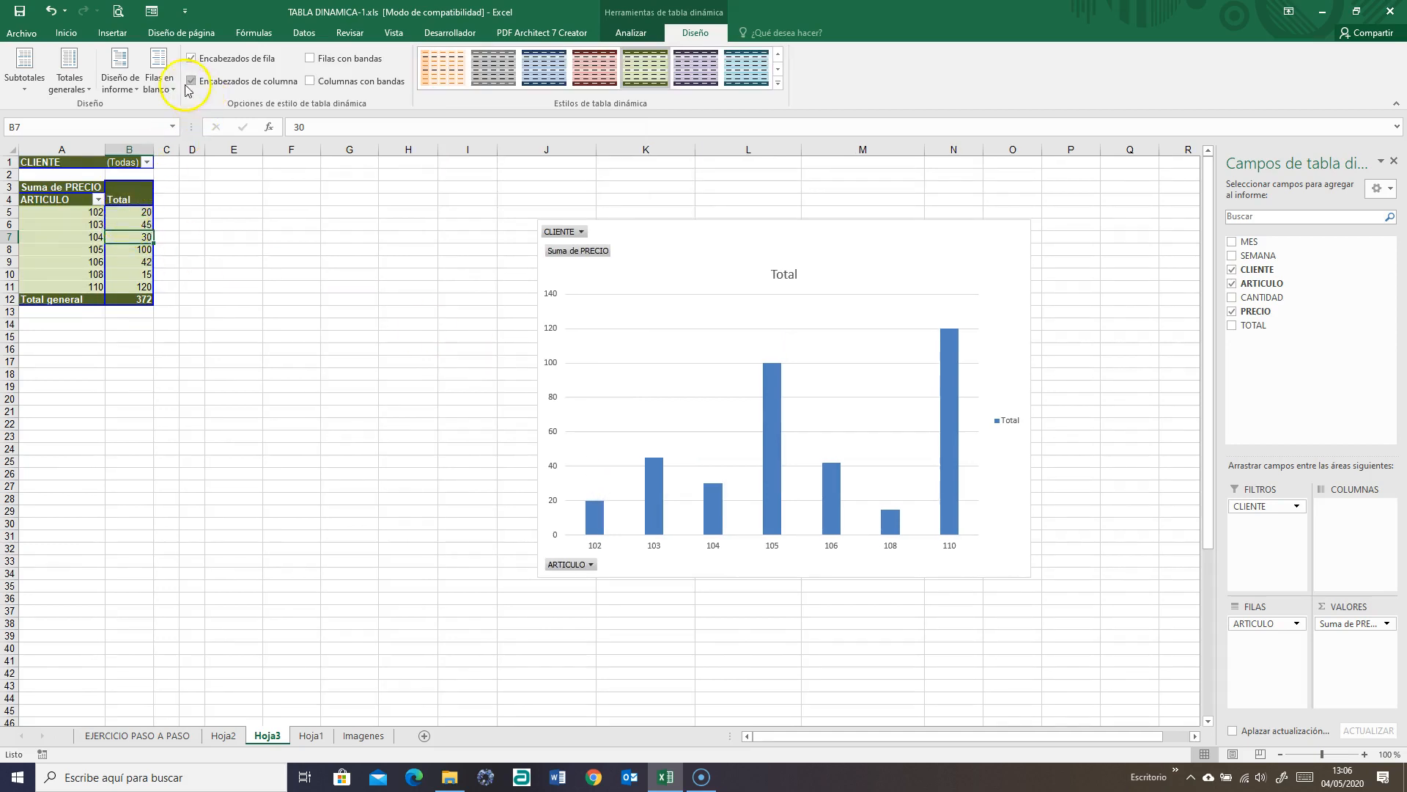
Show the pivot table in outline format (esquema) and move CLIENTE from the filters to the rows above ARTICULO
left_click(126, 87)
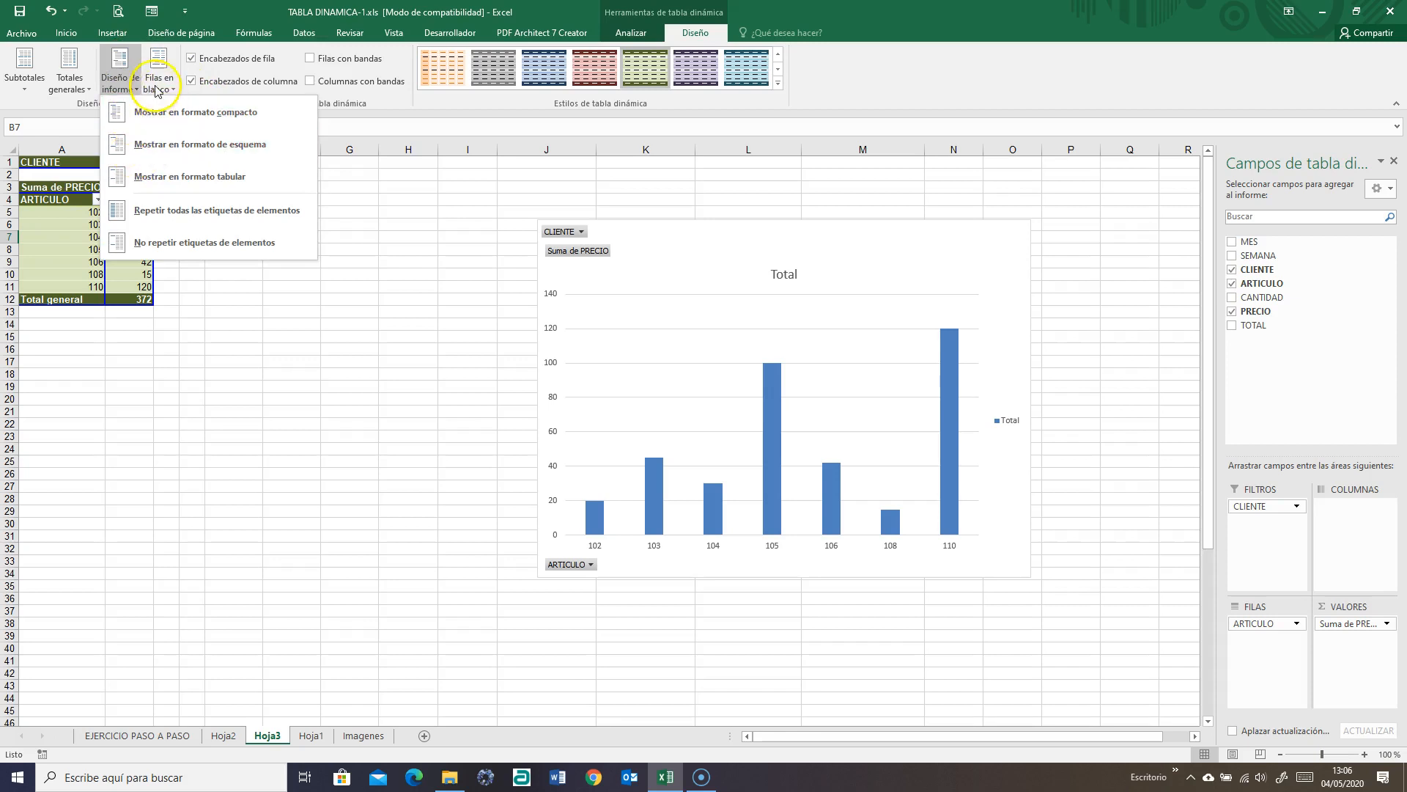
left_click(163, 147)
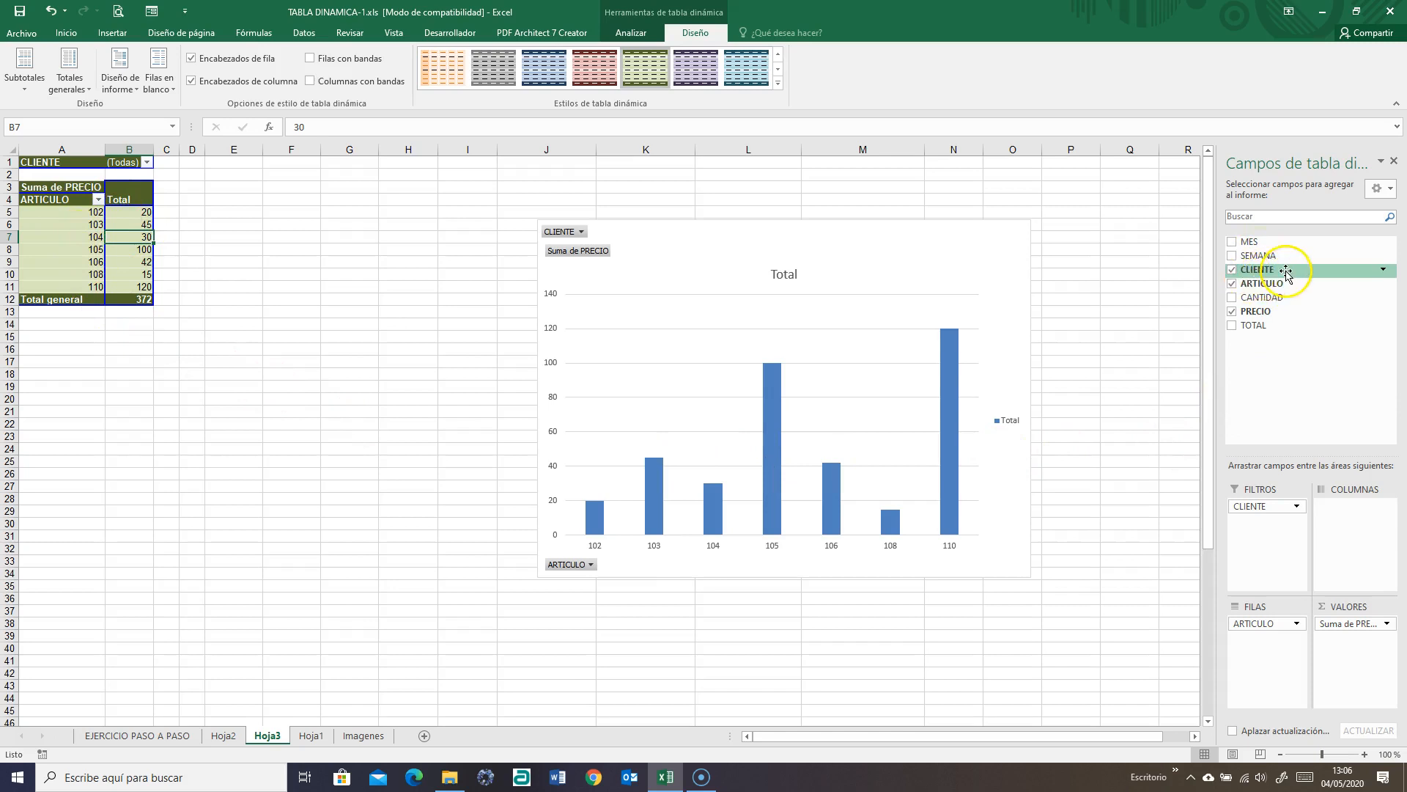
left_click_drag(1265, 509, 1263, 621)
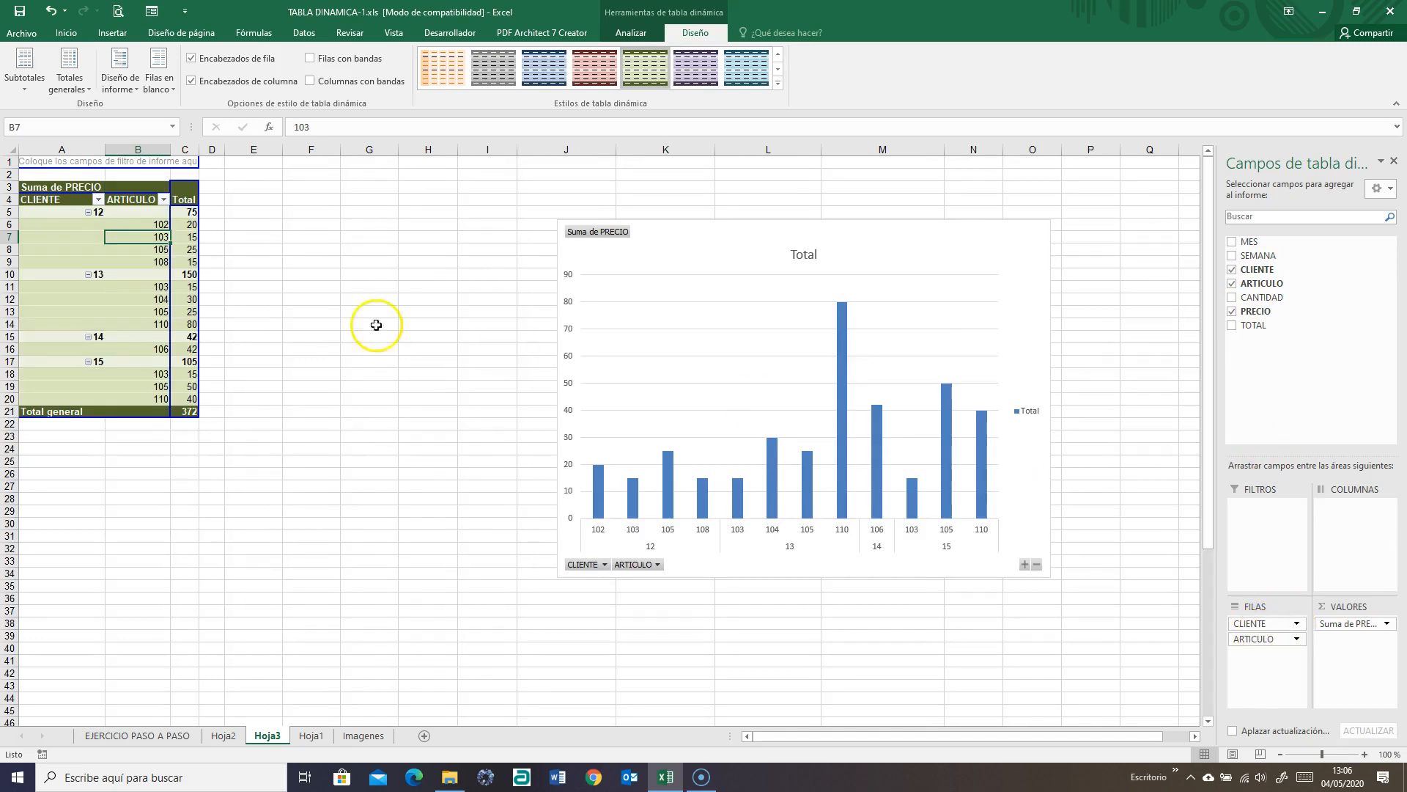
Try the compact report layout on the pivot table, and return it to outline format
left_click(119, 73)
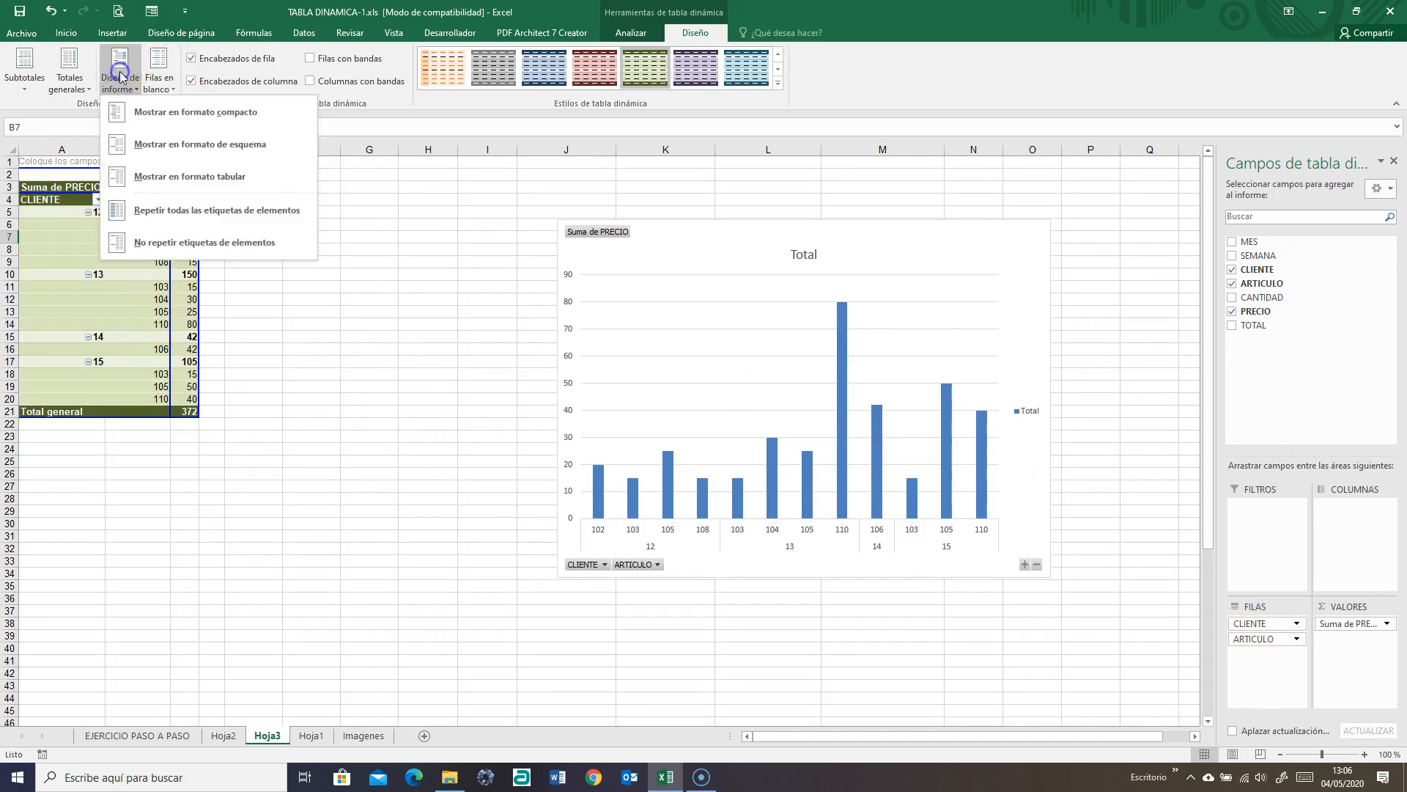
left_click(143, 112)
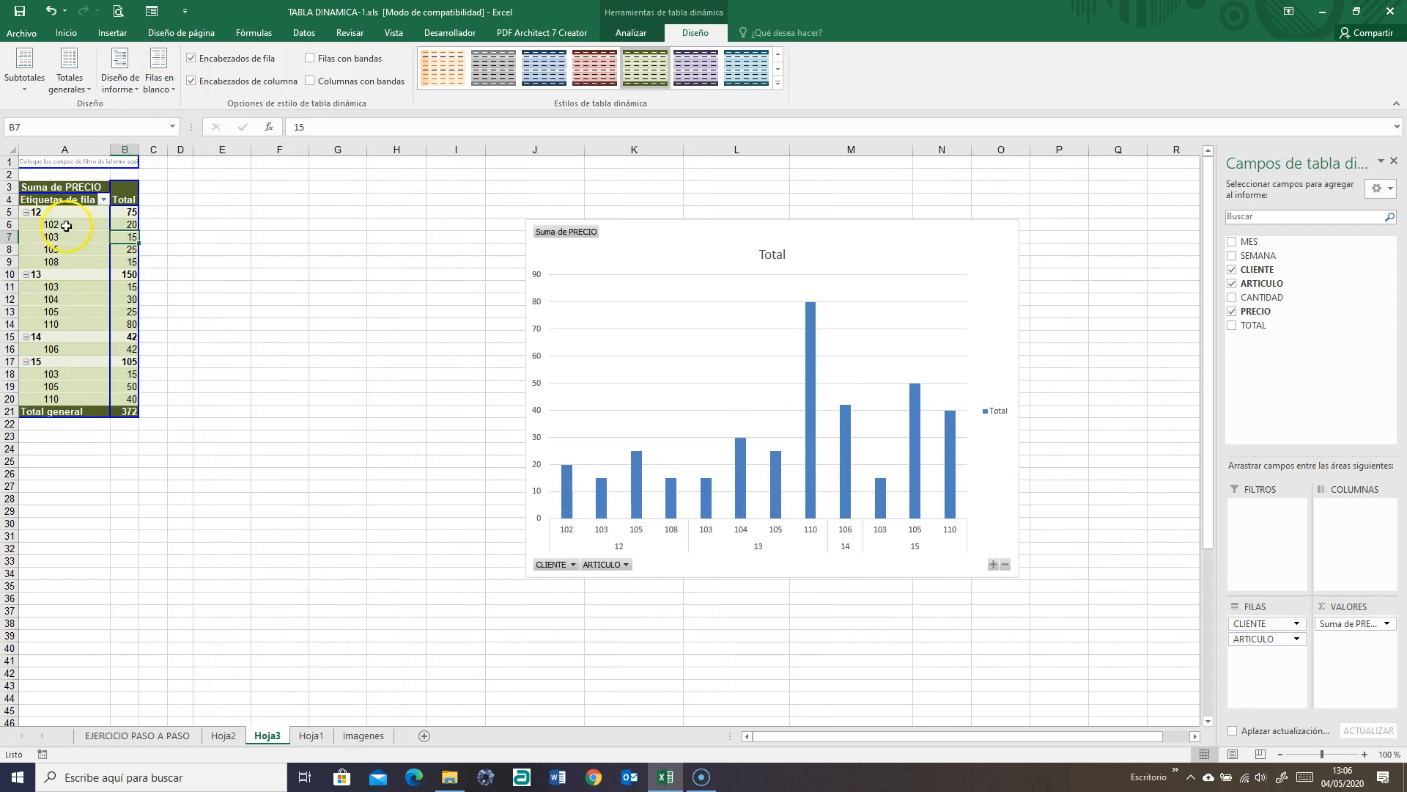
left_click(117, 77)
left_click(148, 144)
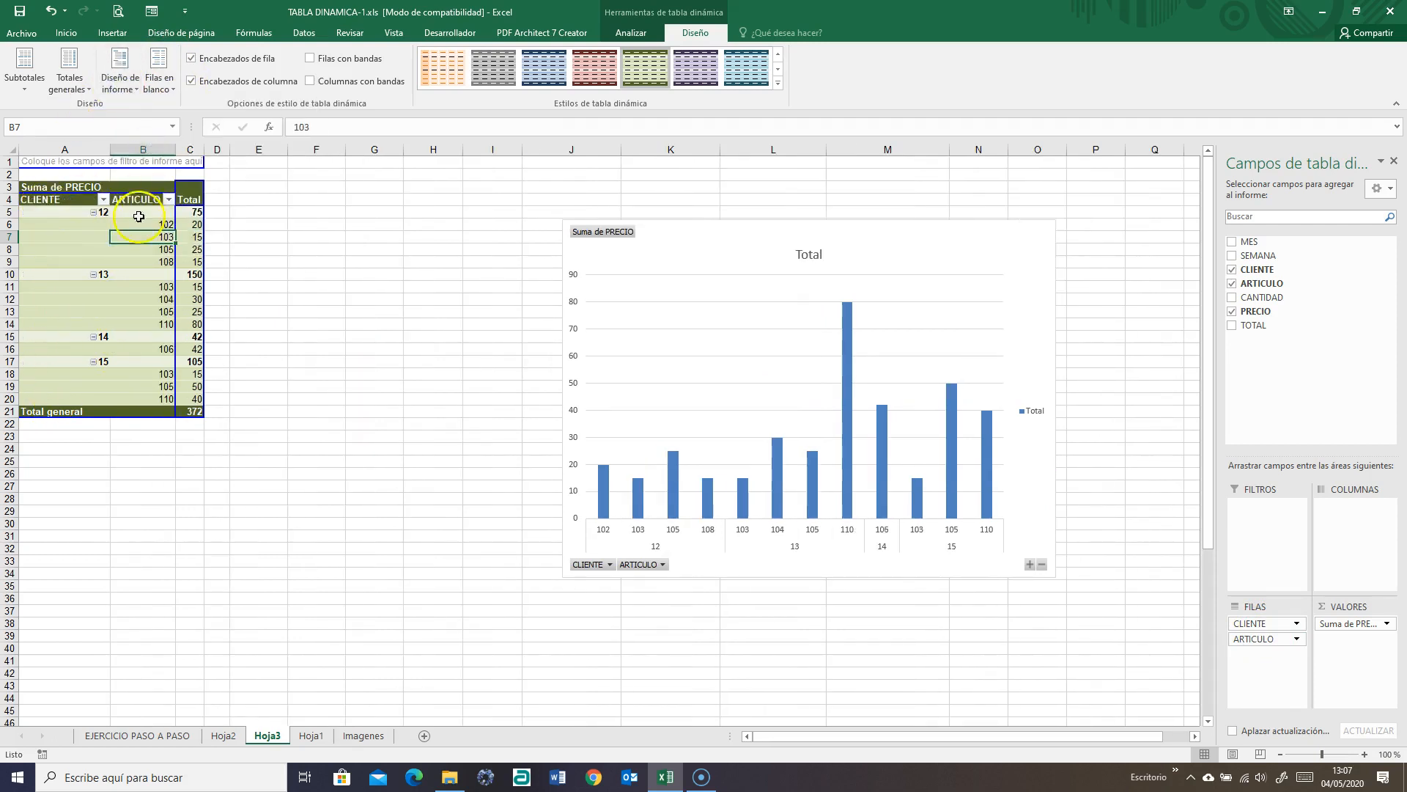
Show the pivot table in tabular format and repeat all item labels
left_click(120, 81)
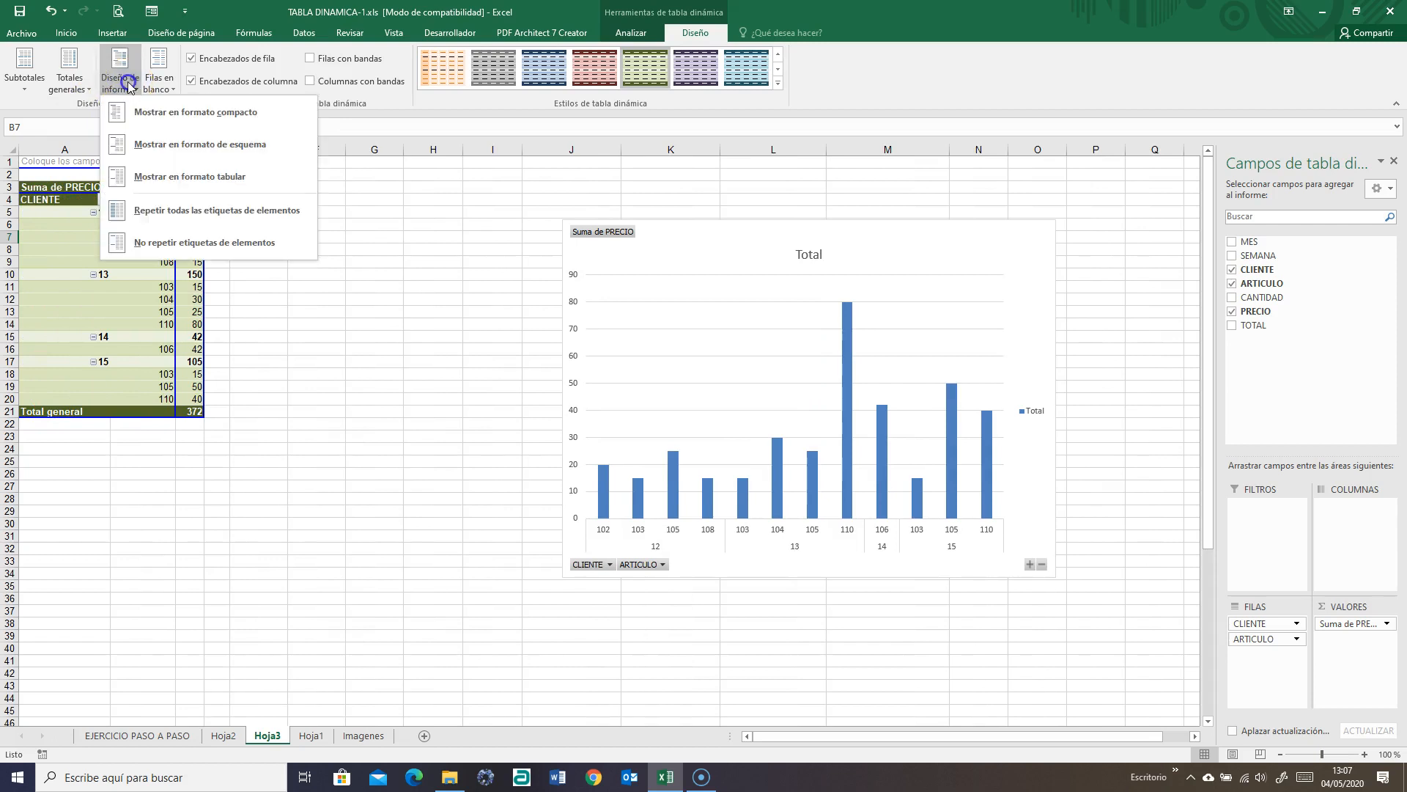
left_click(167, 169)
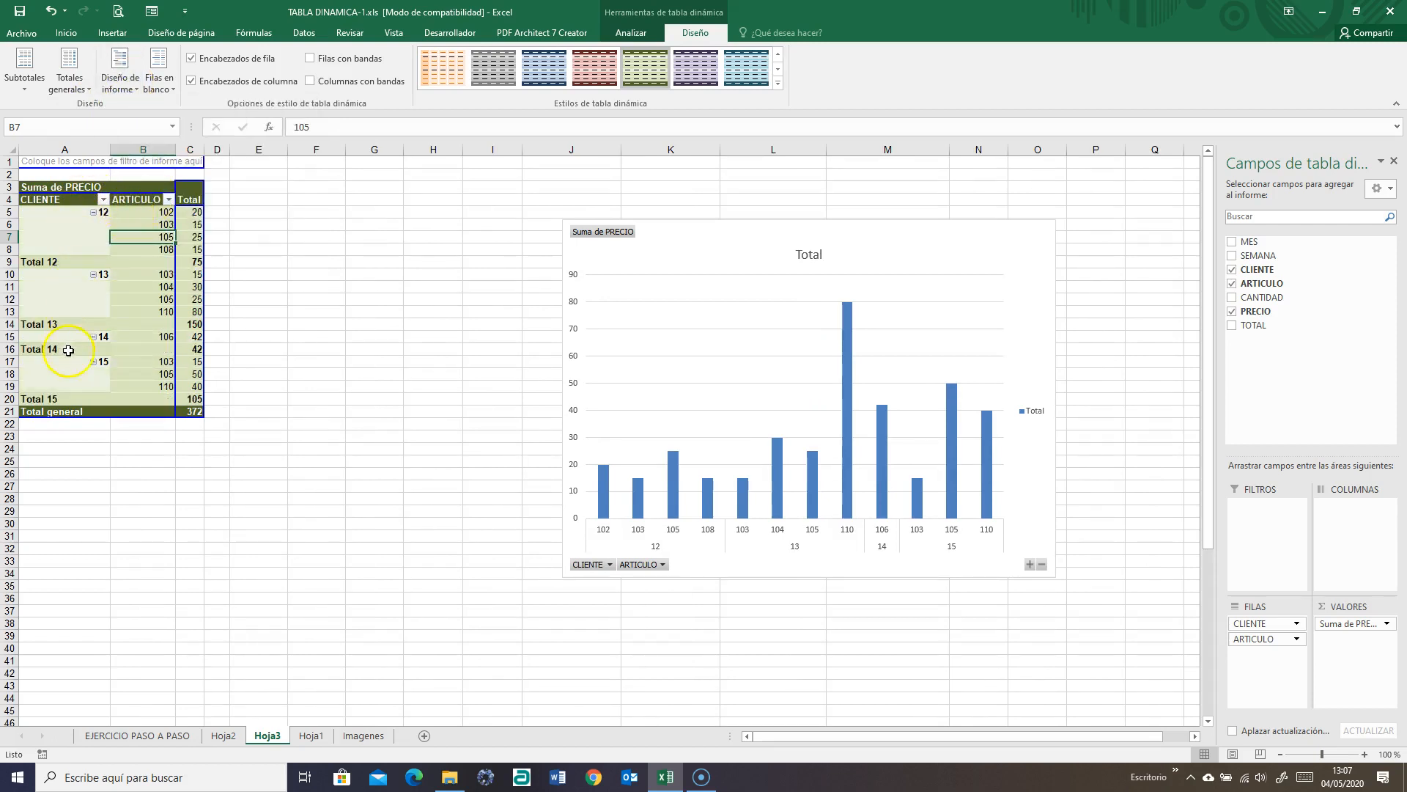
left_click(119, 81)
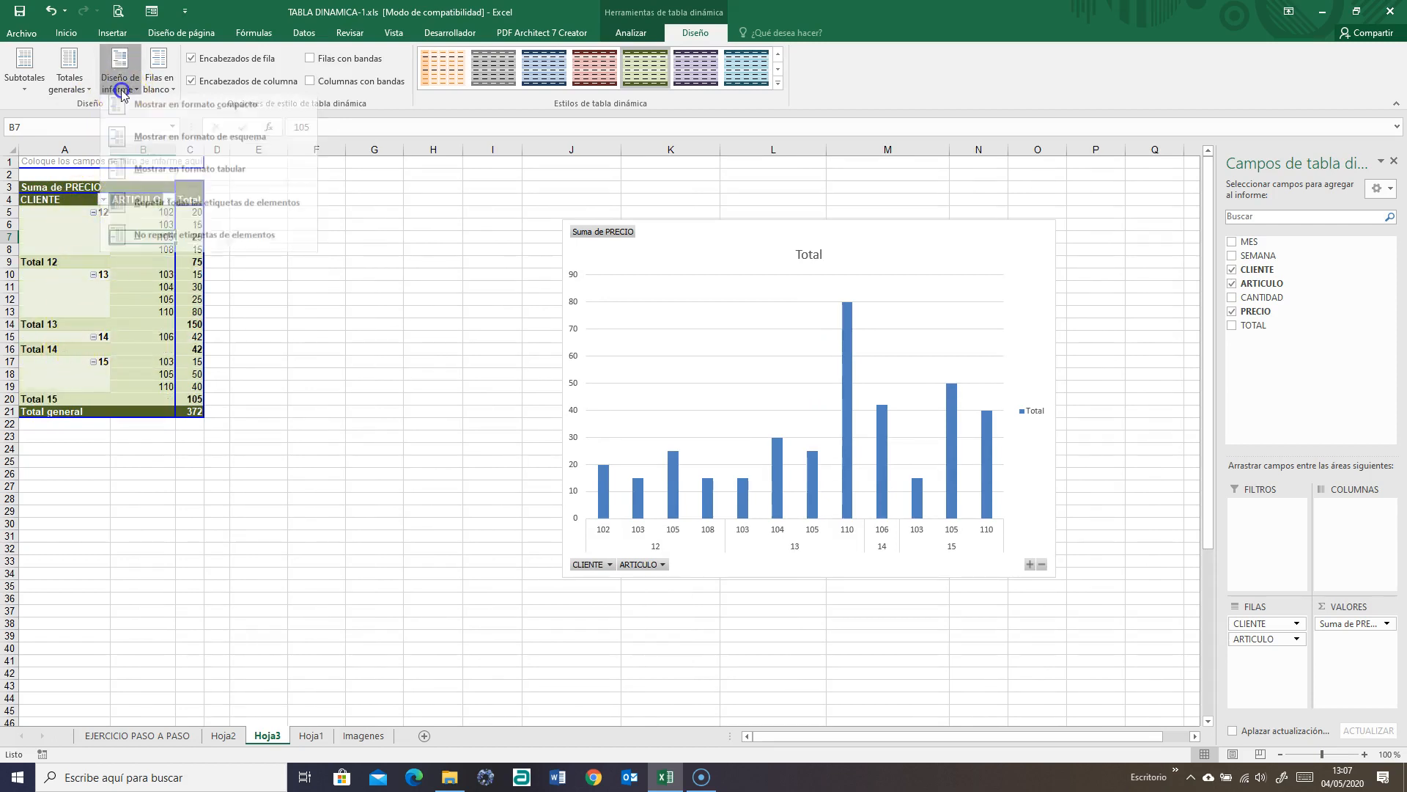
left_click(164, 212)
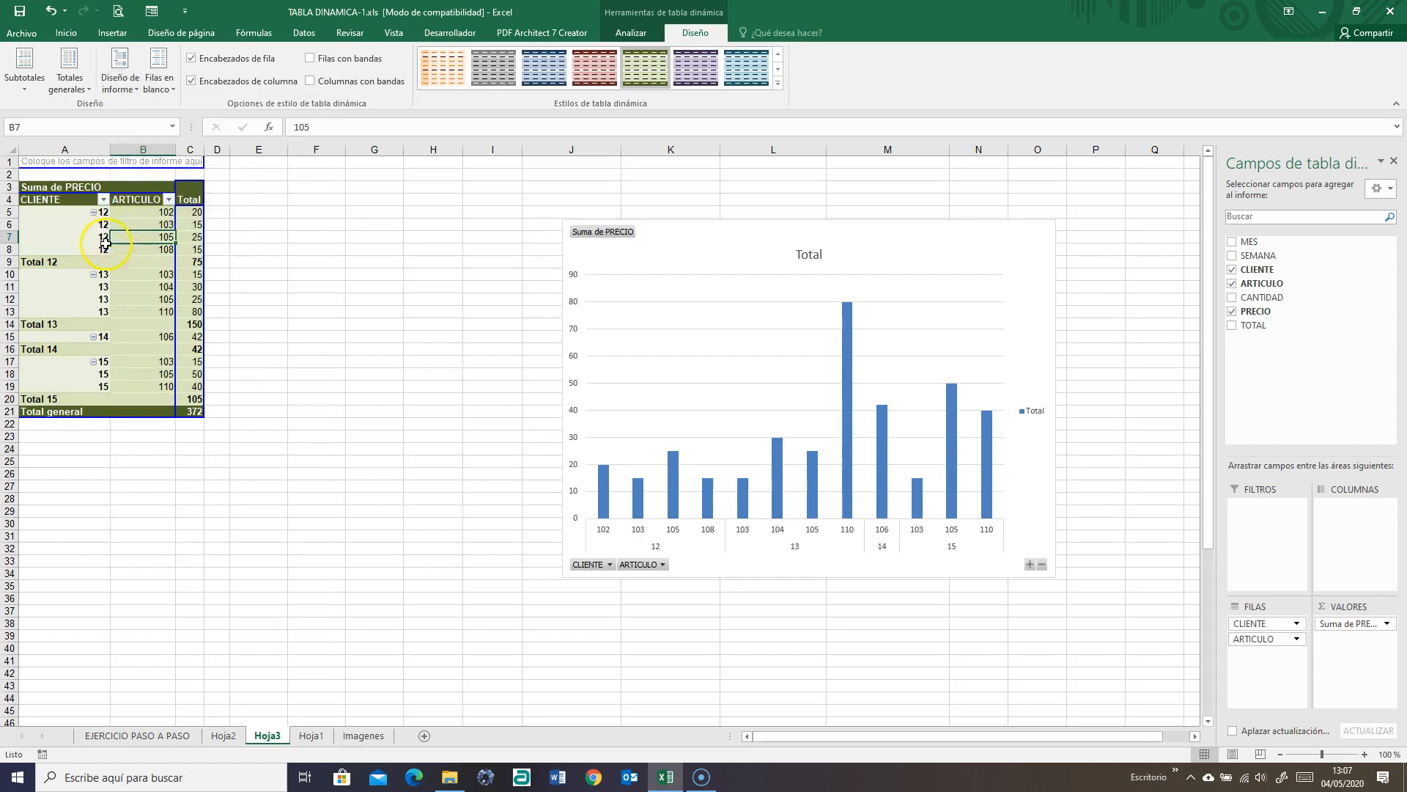
Switch the pivot table with repeated labels to outline format, and from there to compact format
left_click(120, 77)
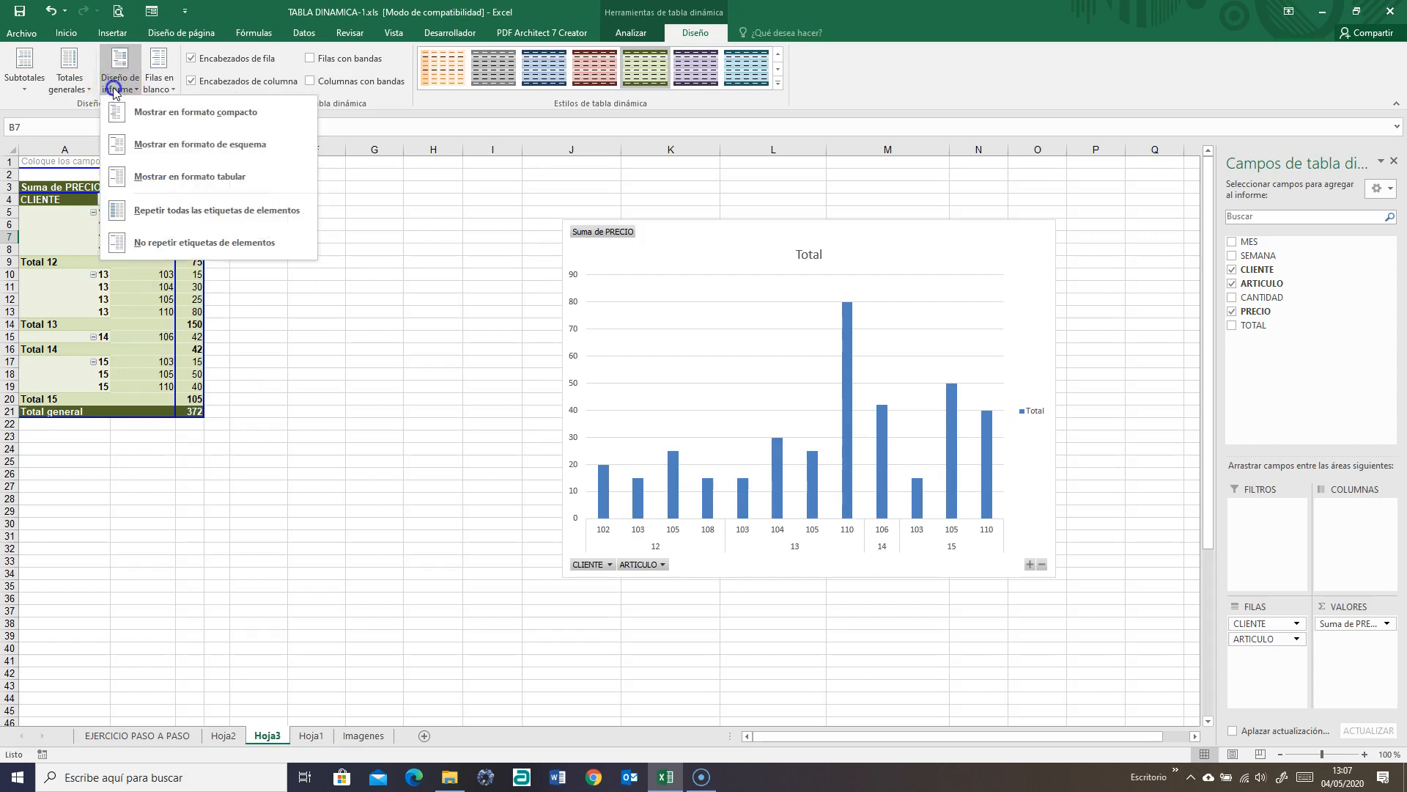
left_click(141, 143)
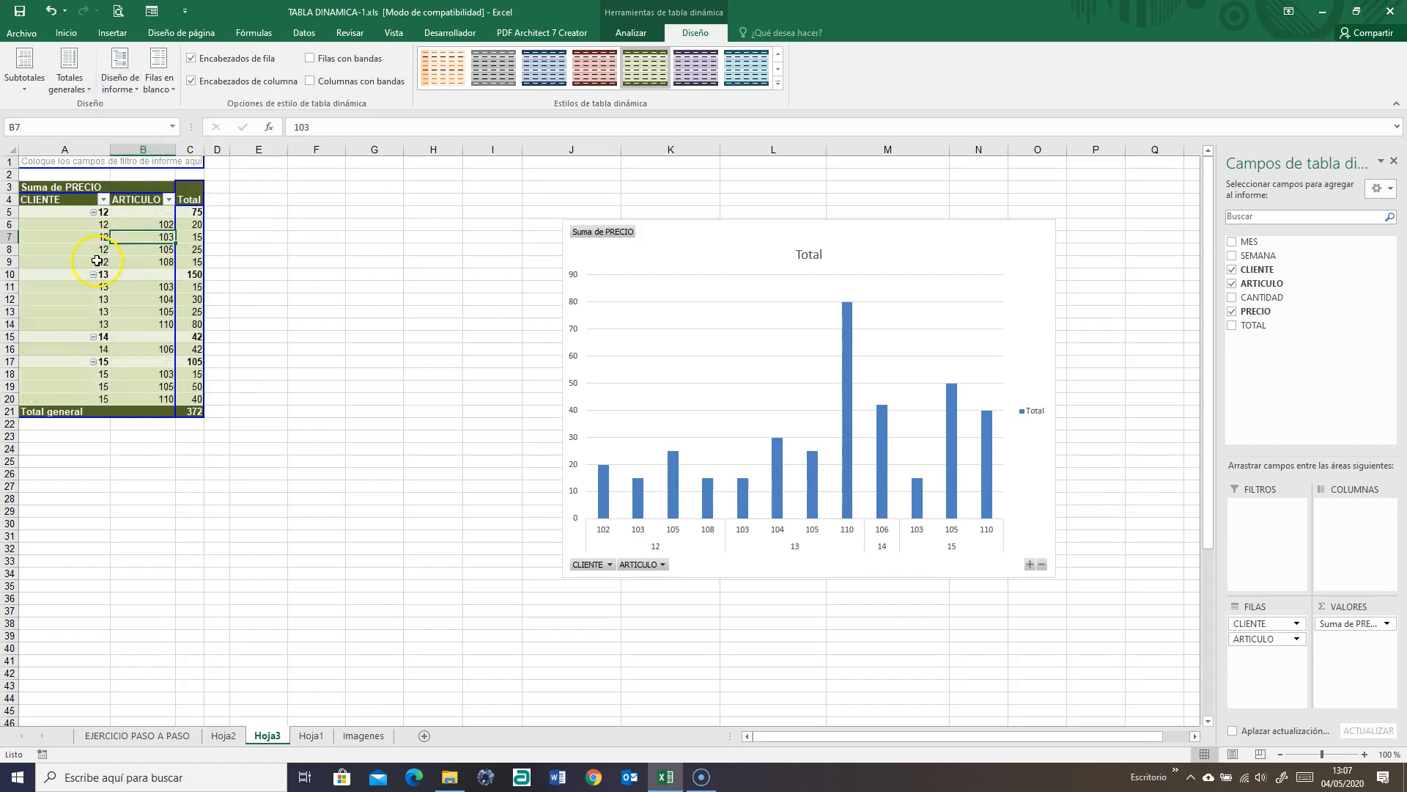
left_click(120, 73)
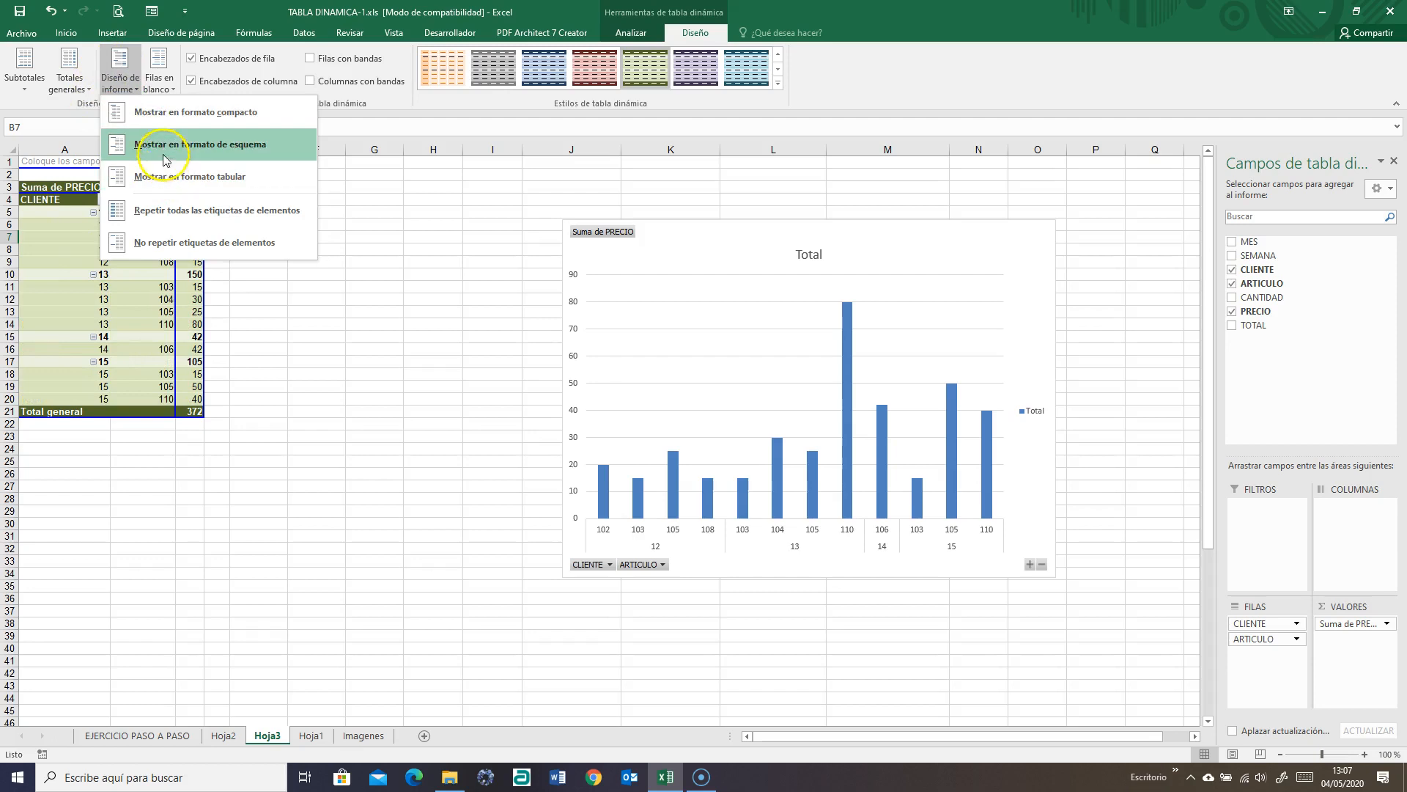
left_click(161, 114)
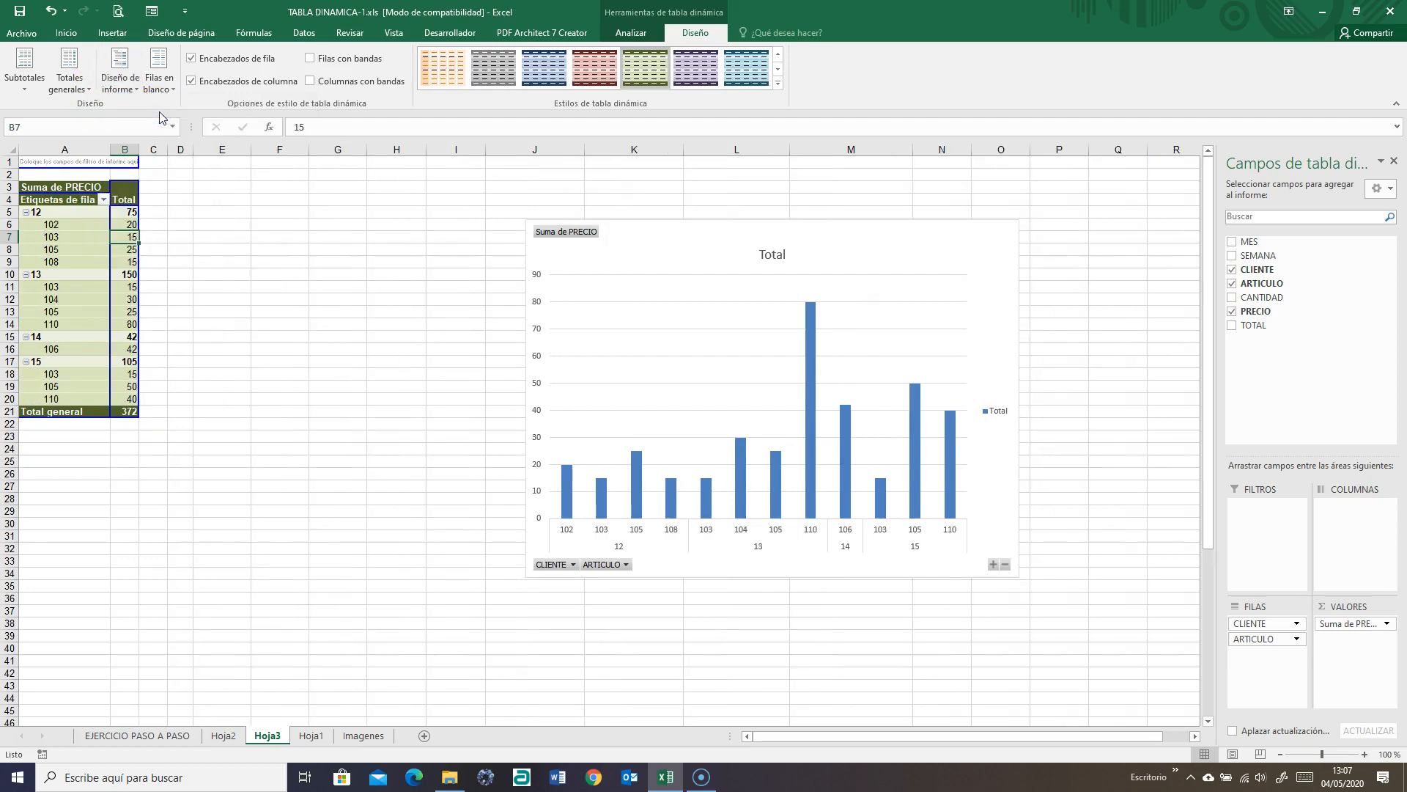
Set the pivot table to tabular format and stop repeating the item labels
left_click(126, 80)
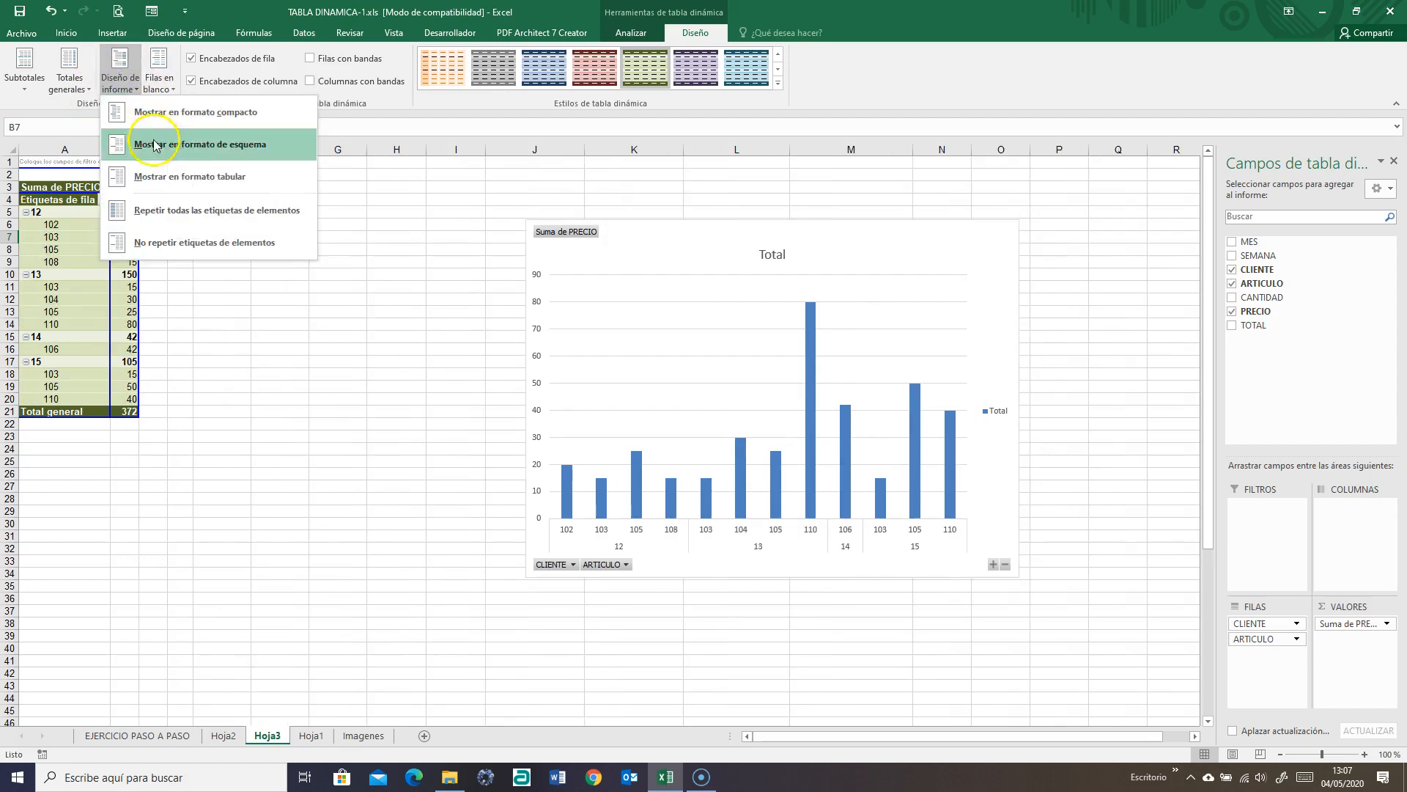
left_click(166, 176)
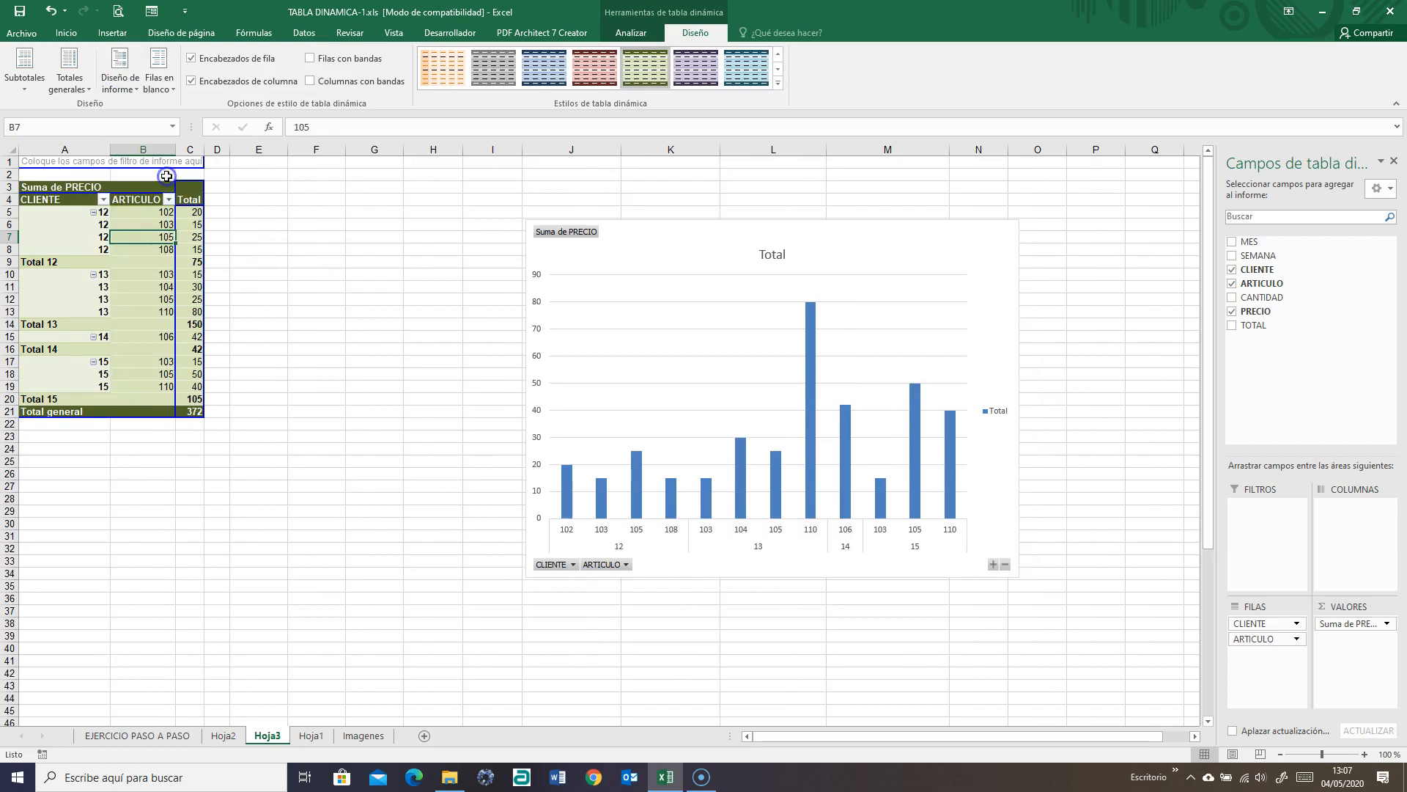
left_click(129, 84)
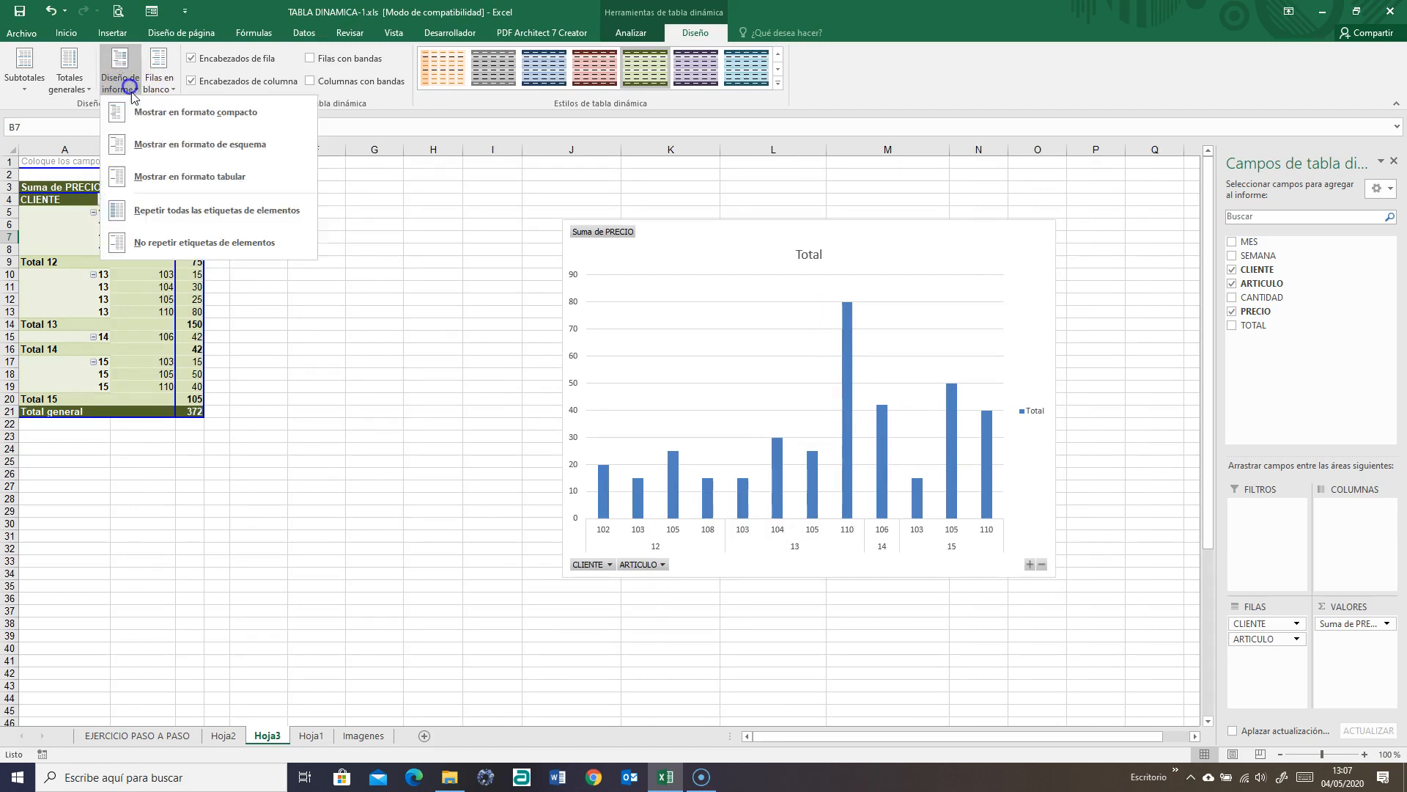
left_click(171, 242)
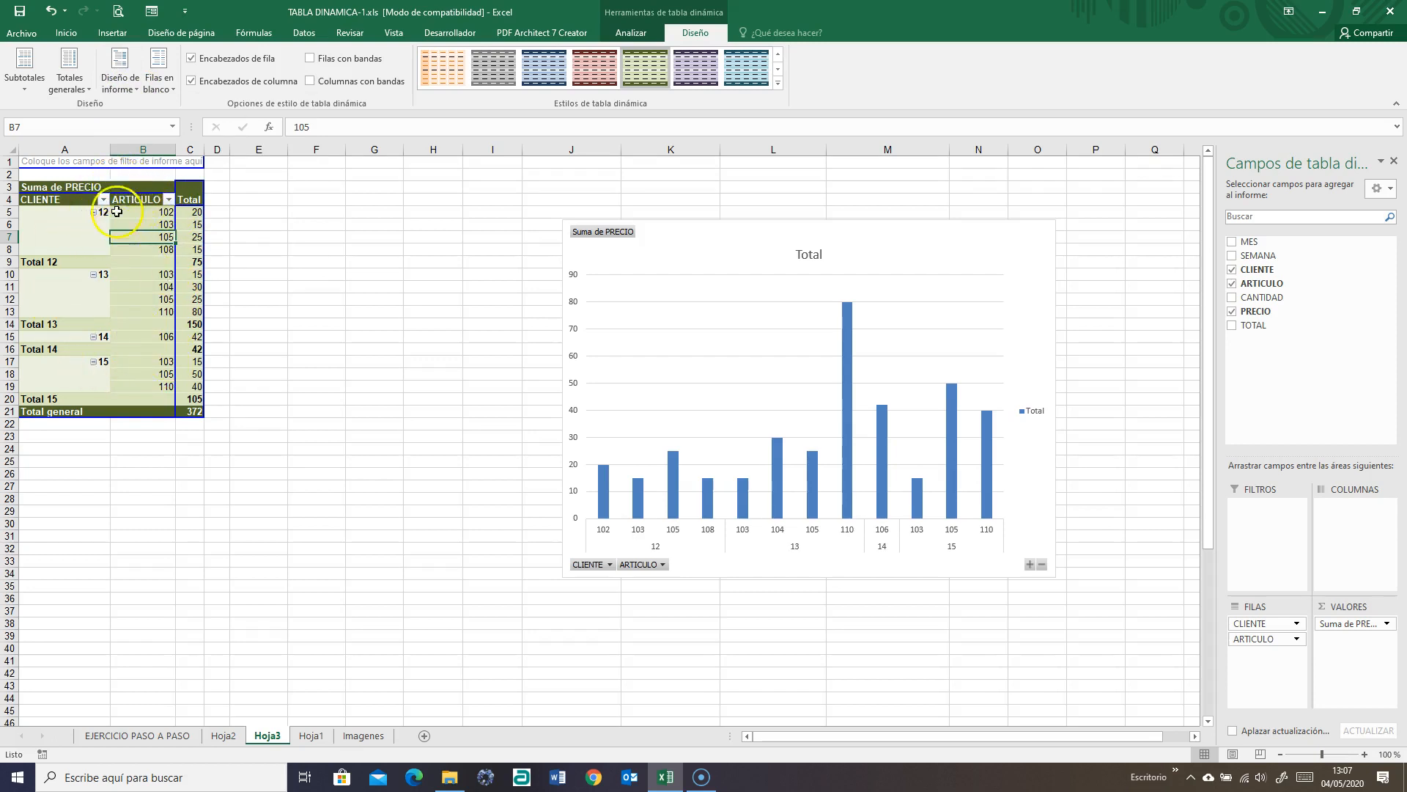
Turn off the grand totals for rows and columns, and turn both back on
left_click(82, 71)
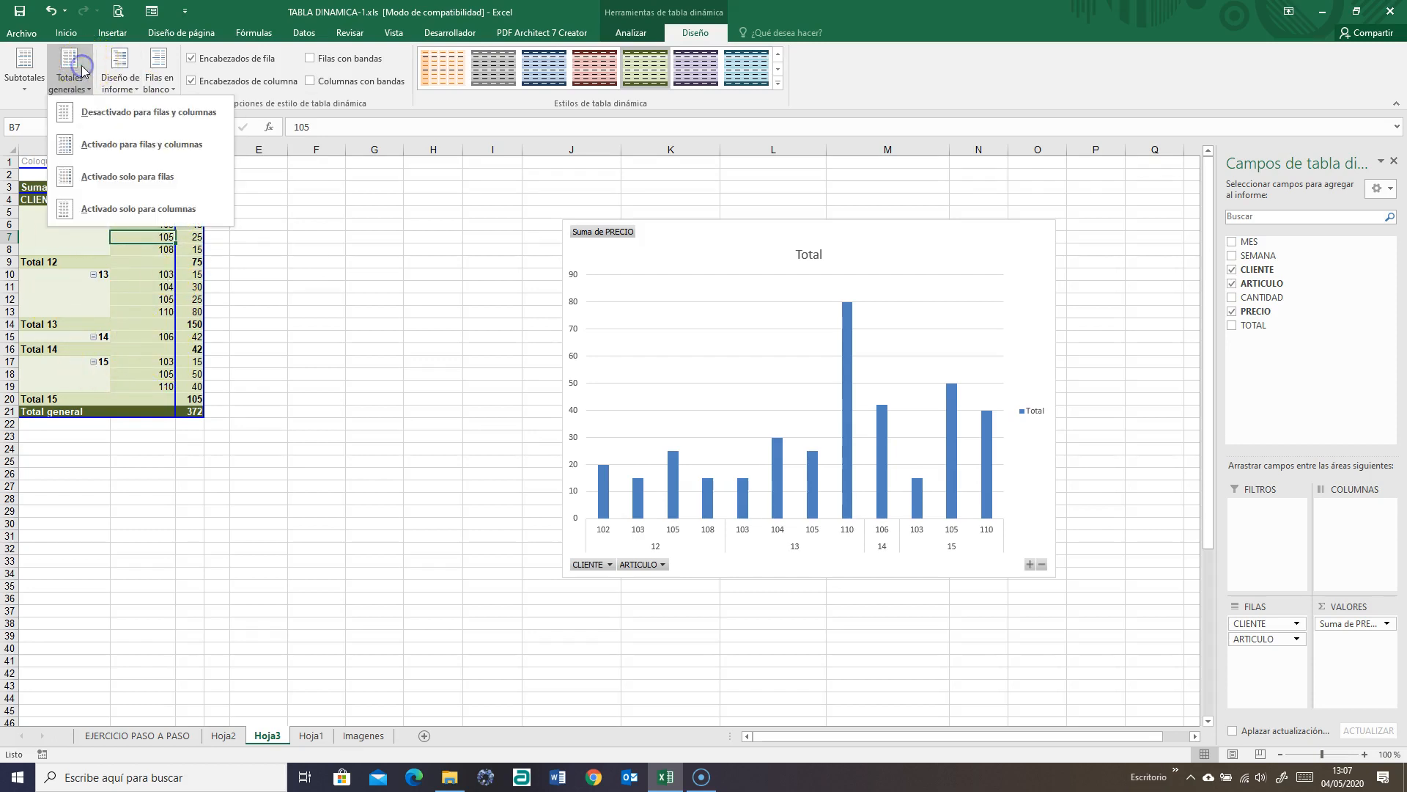
left_click(128, 114)
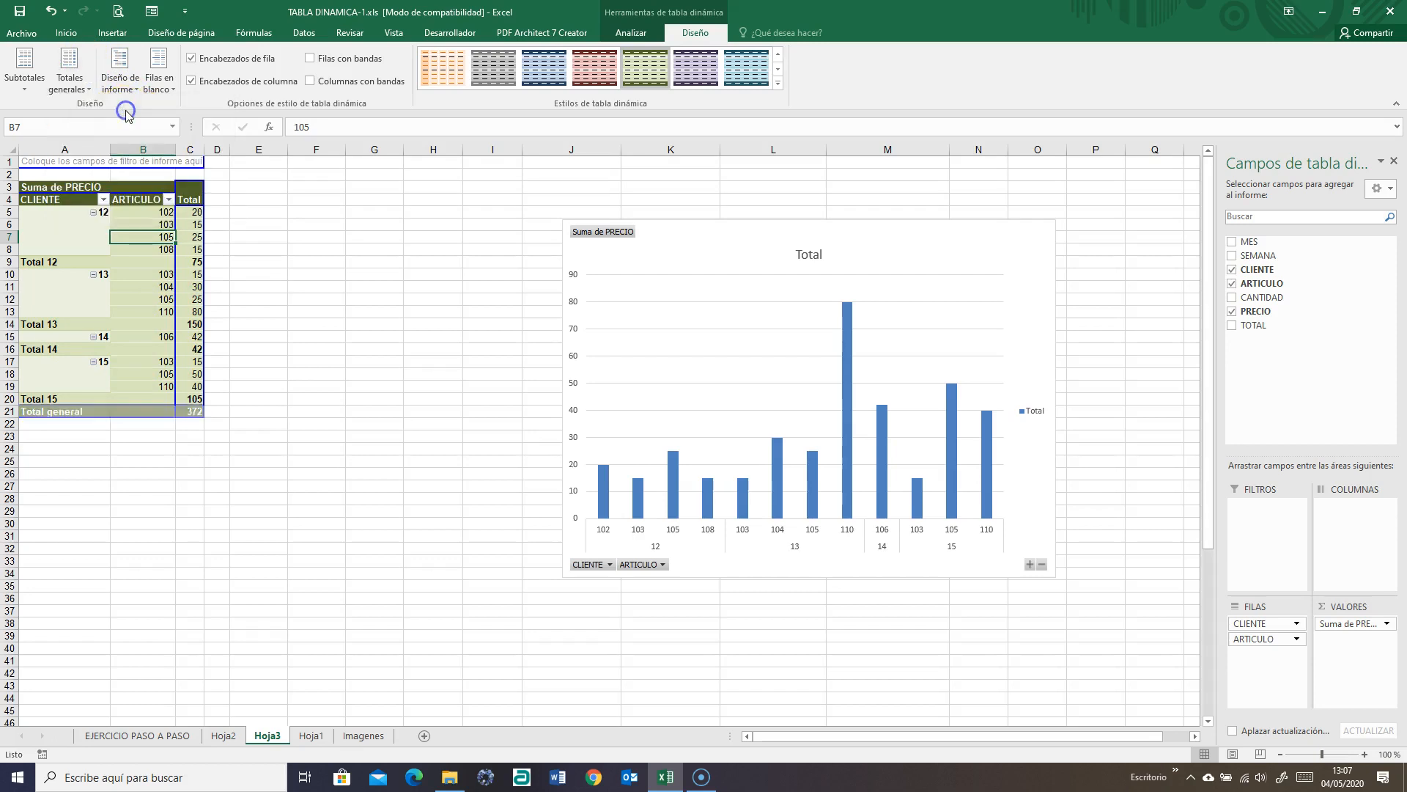
left_click(91, 82)
left_click(103, 146)
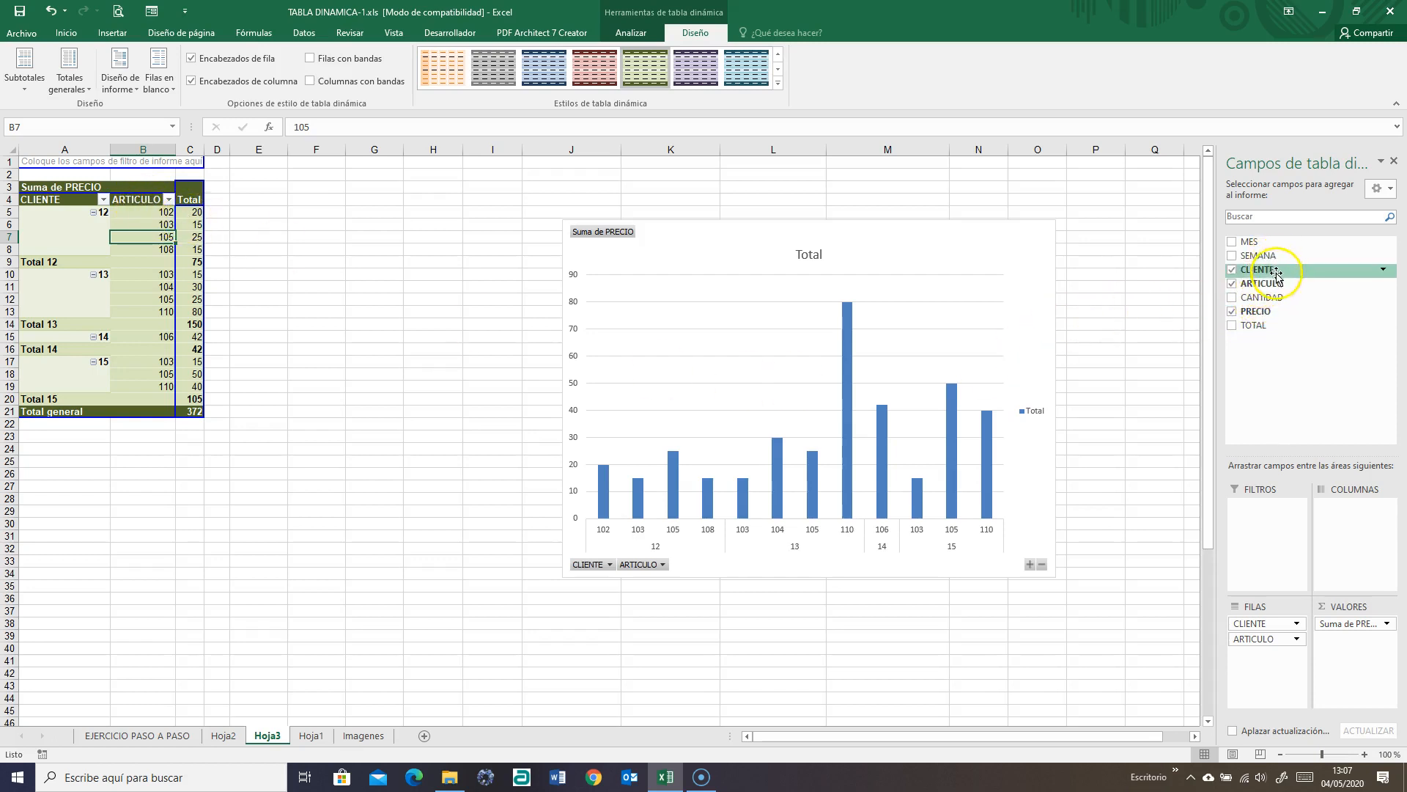
Add PRECIO to the pivot table's columns and turn on grand totals for rows only
left_click_drag(1256, 312, 1352, 519)
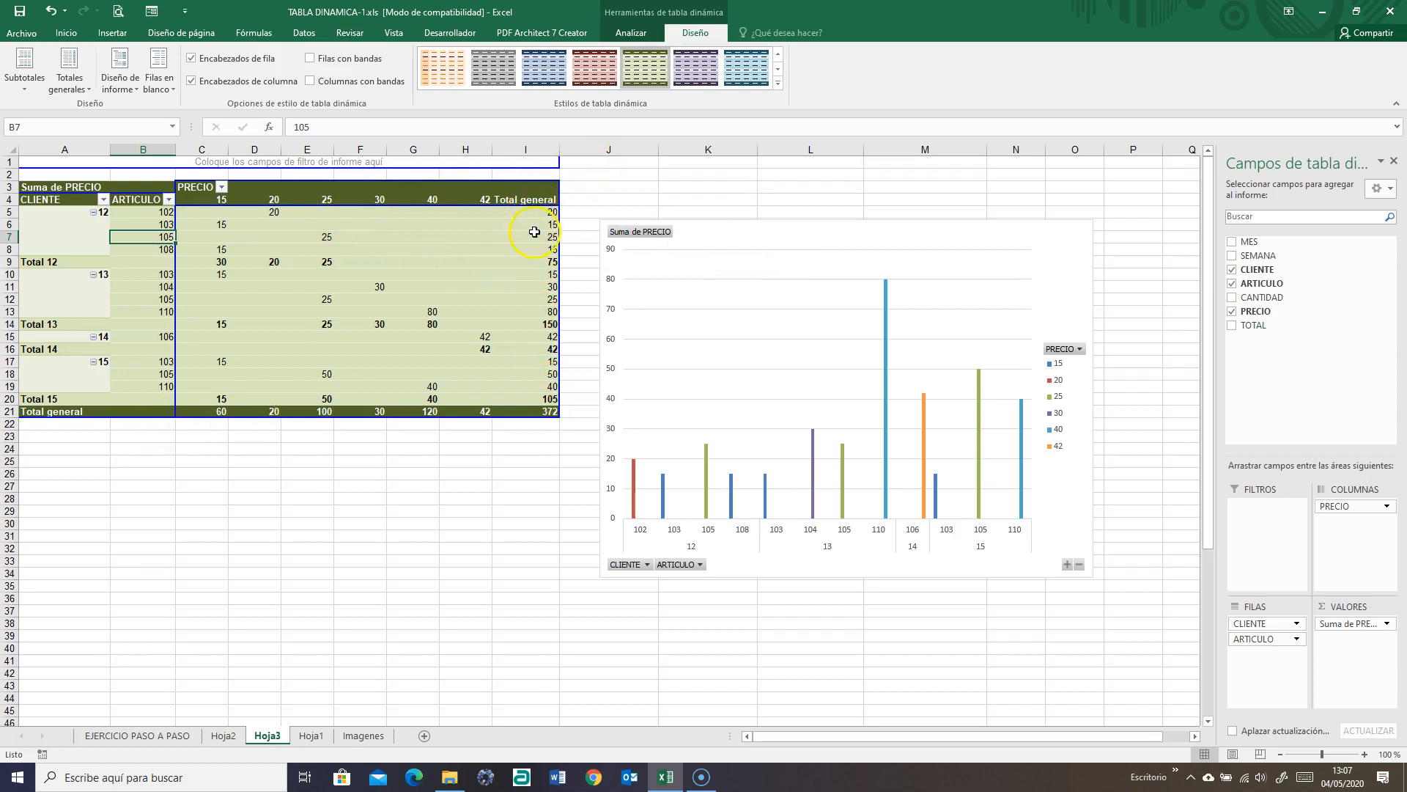
left_click(70, 77)
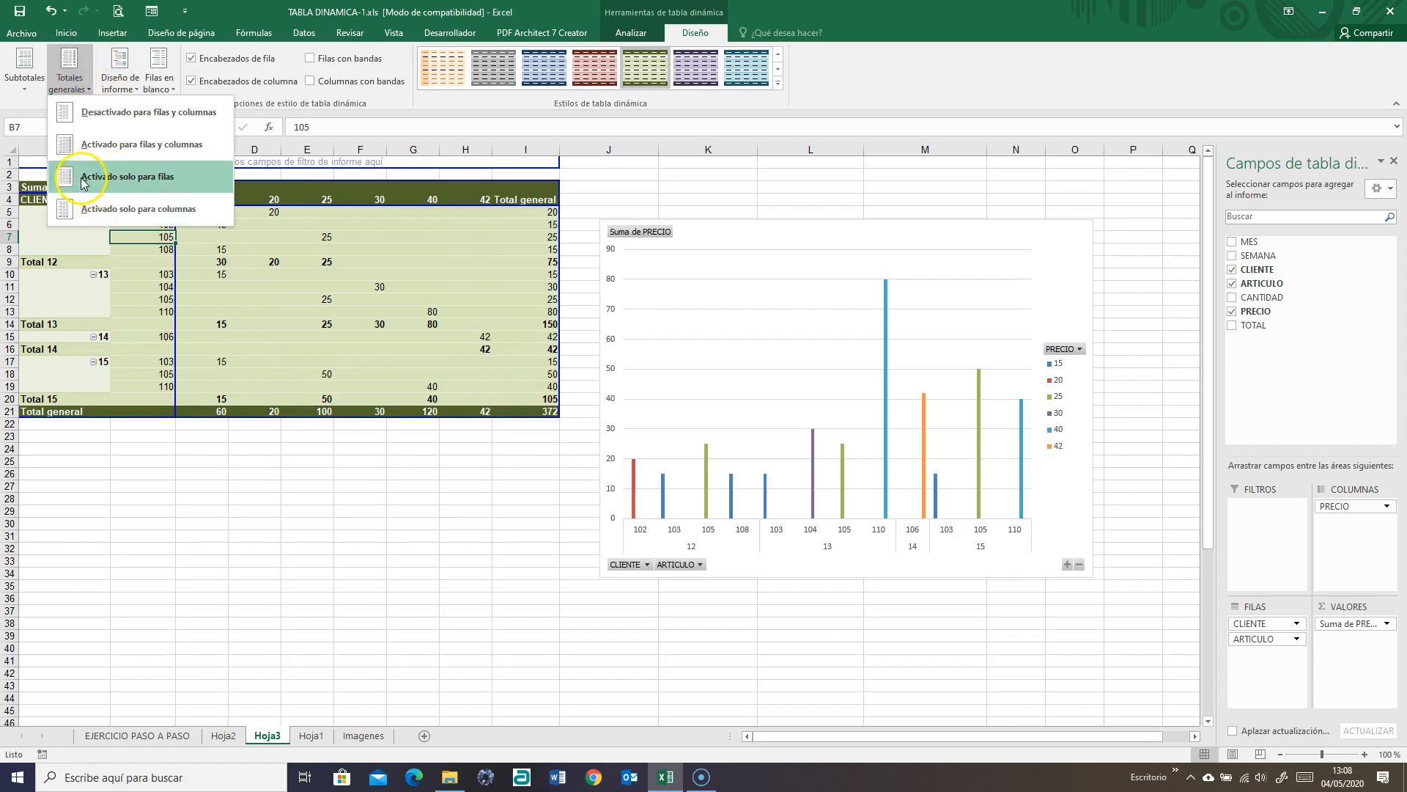
left_click(81, 178)
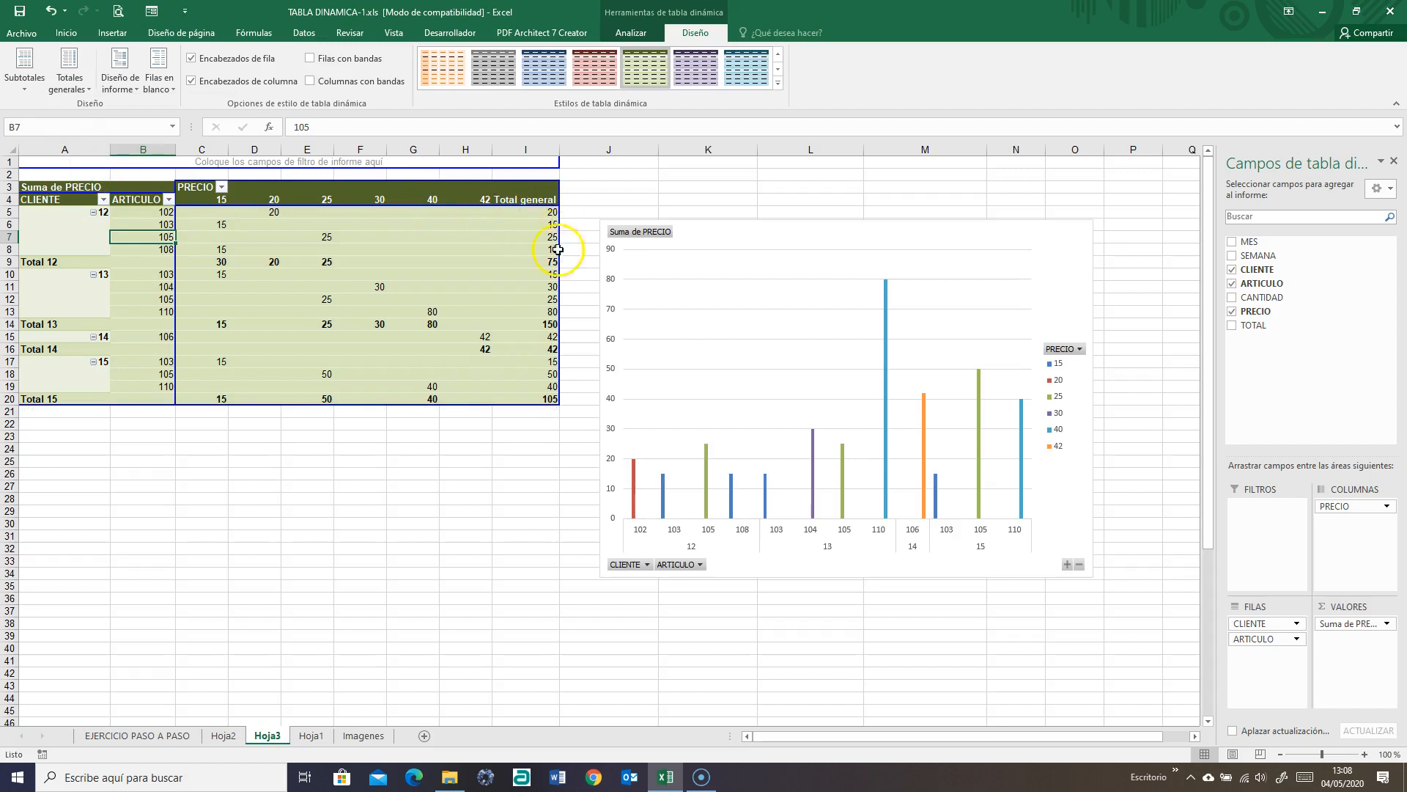
Turn on the pivot table's grand totals for columns only, and from there for both rows and columns
left_click(70, 73)
left_click(136, 208)
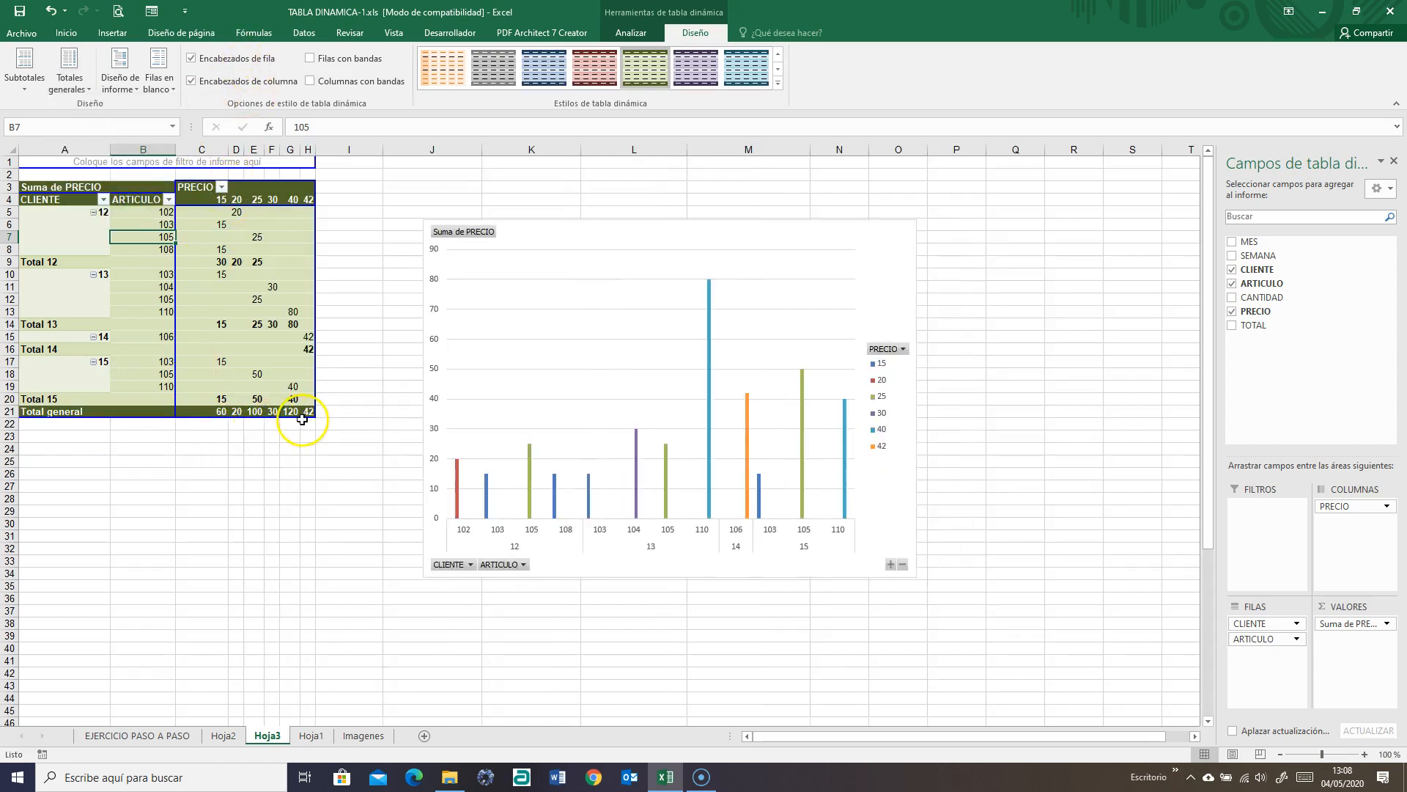
left_click(70, 73)
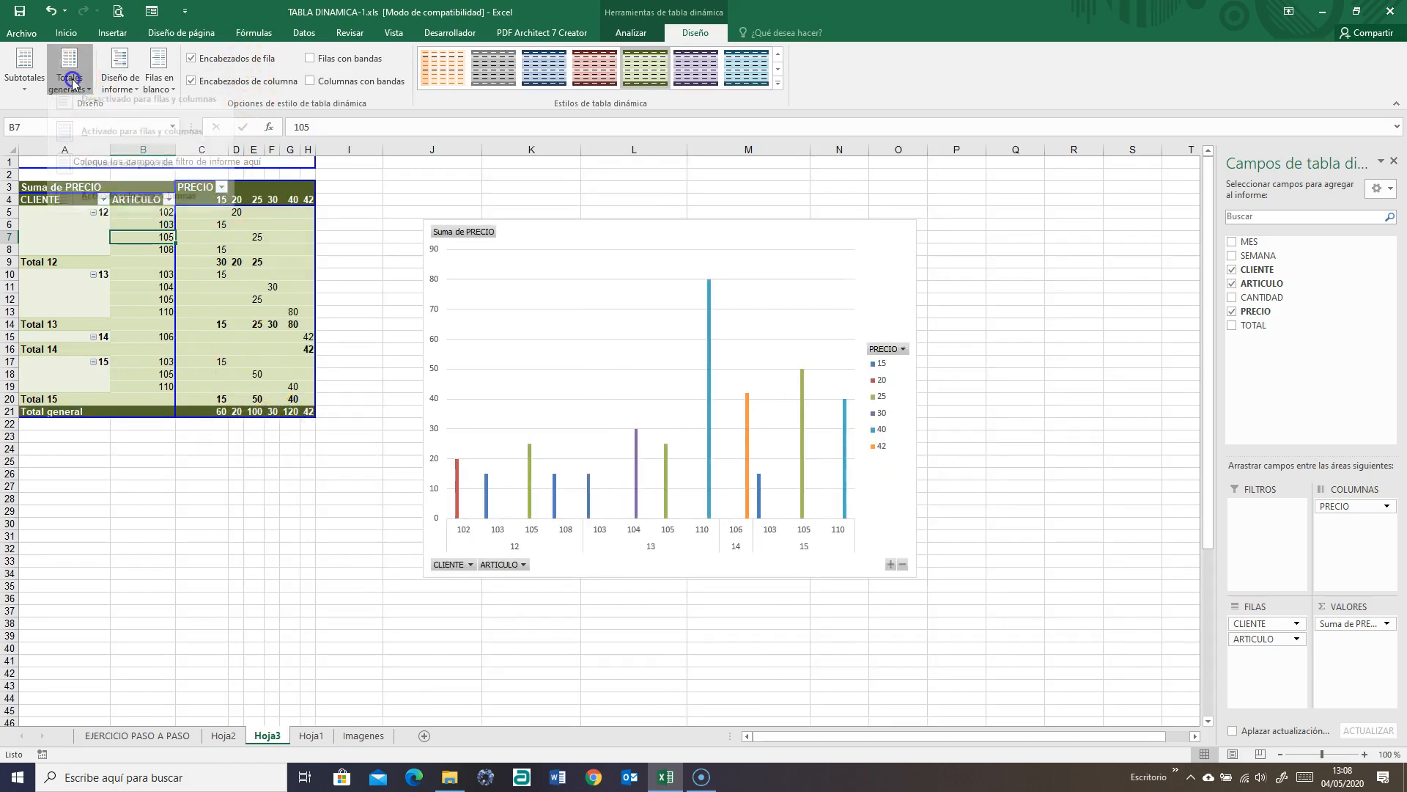
left_click(112, 141)
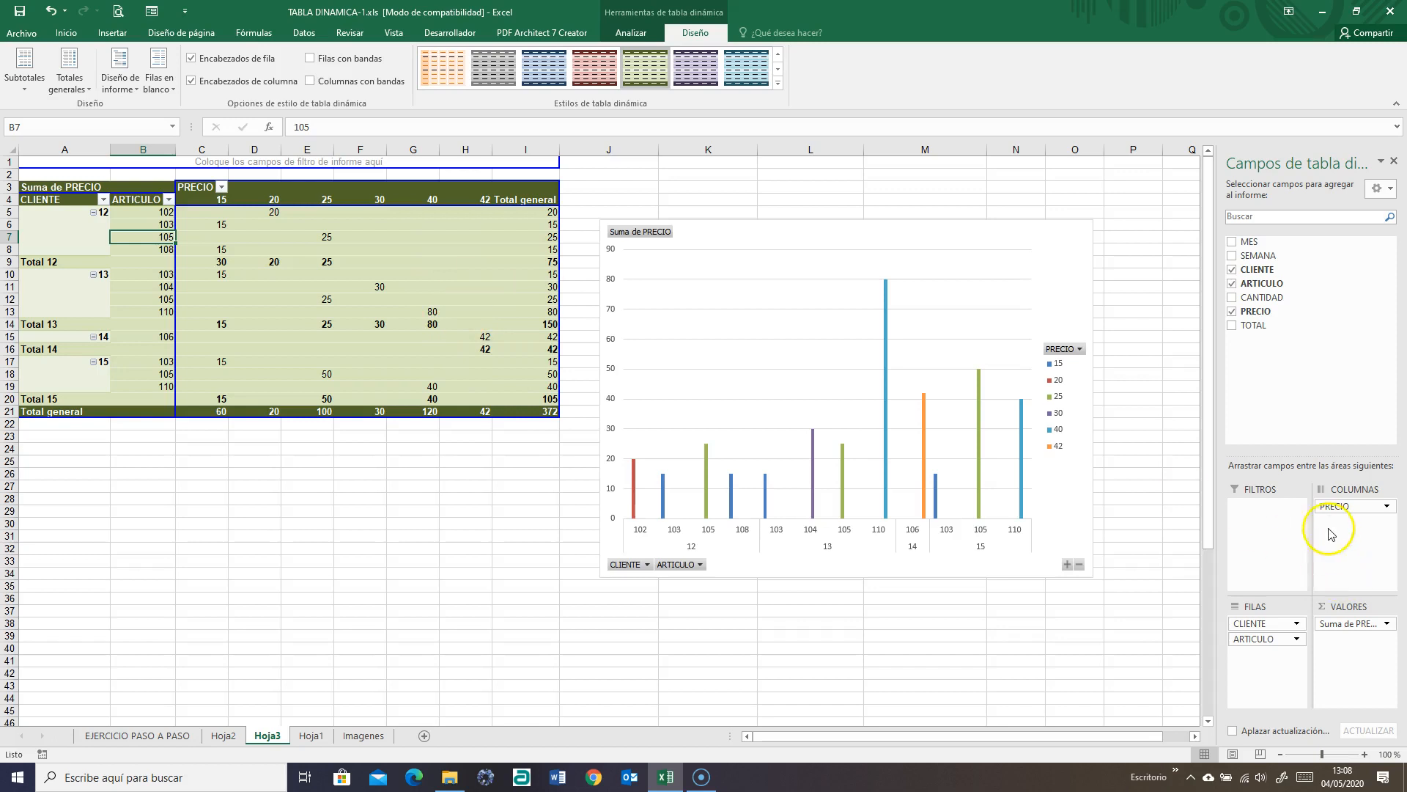
Remove PRECIO from the pivot table's columns and hide all subtotals
left_click_drag(1373, 496, 1260, 278)
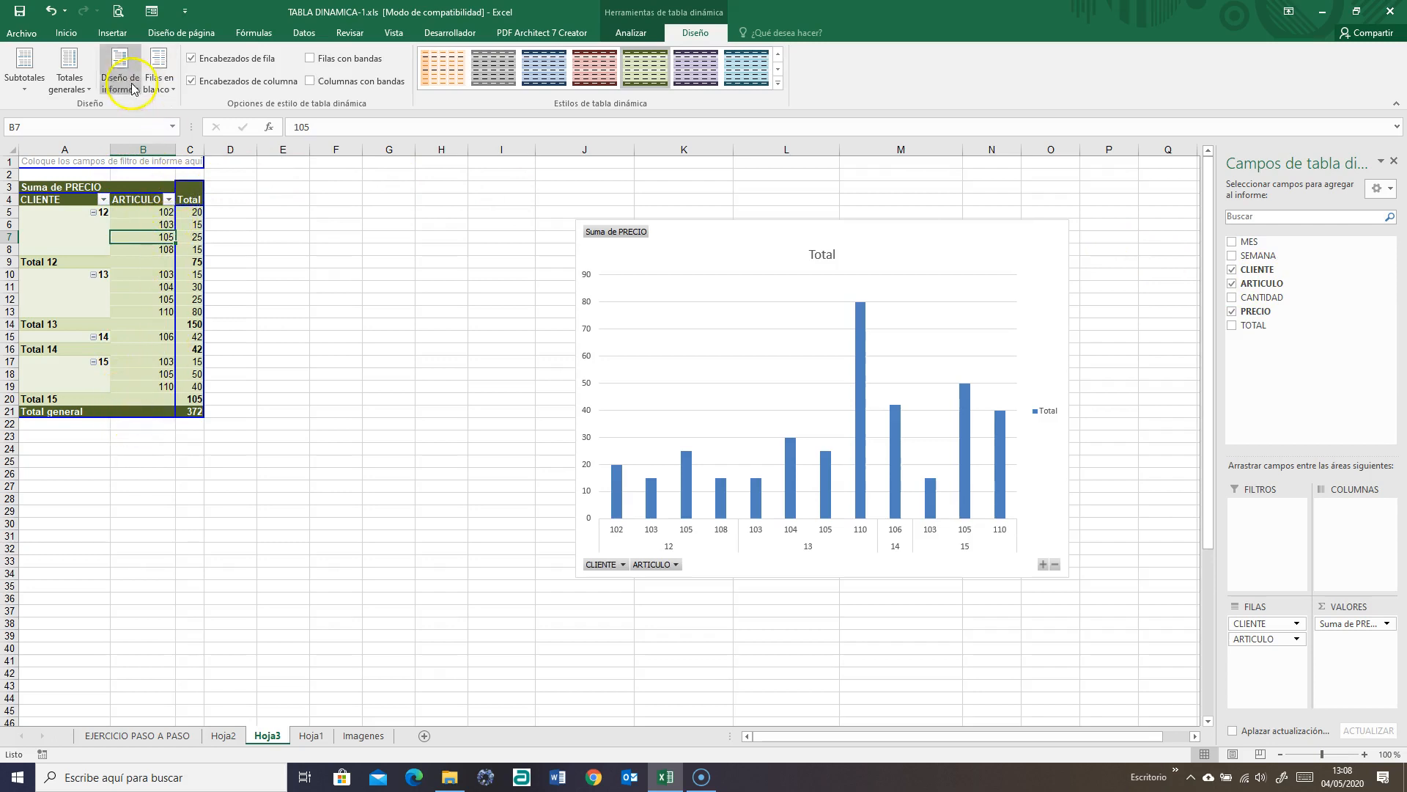
left_click(33, 83)
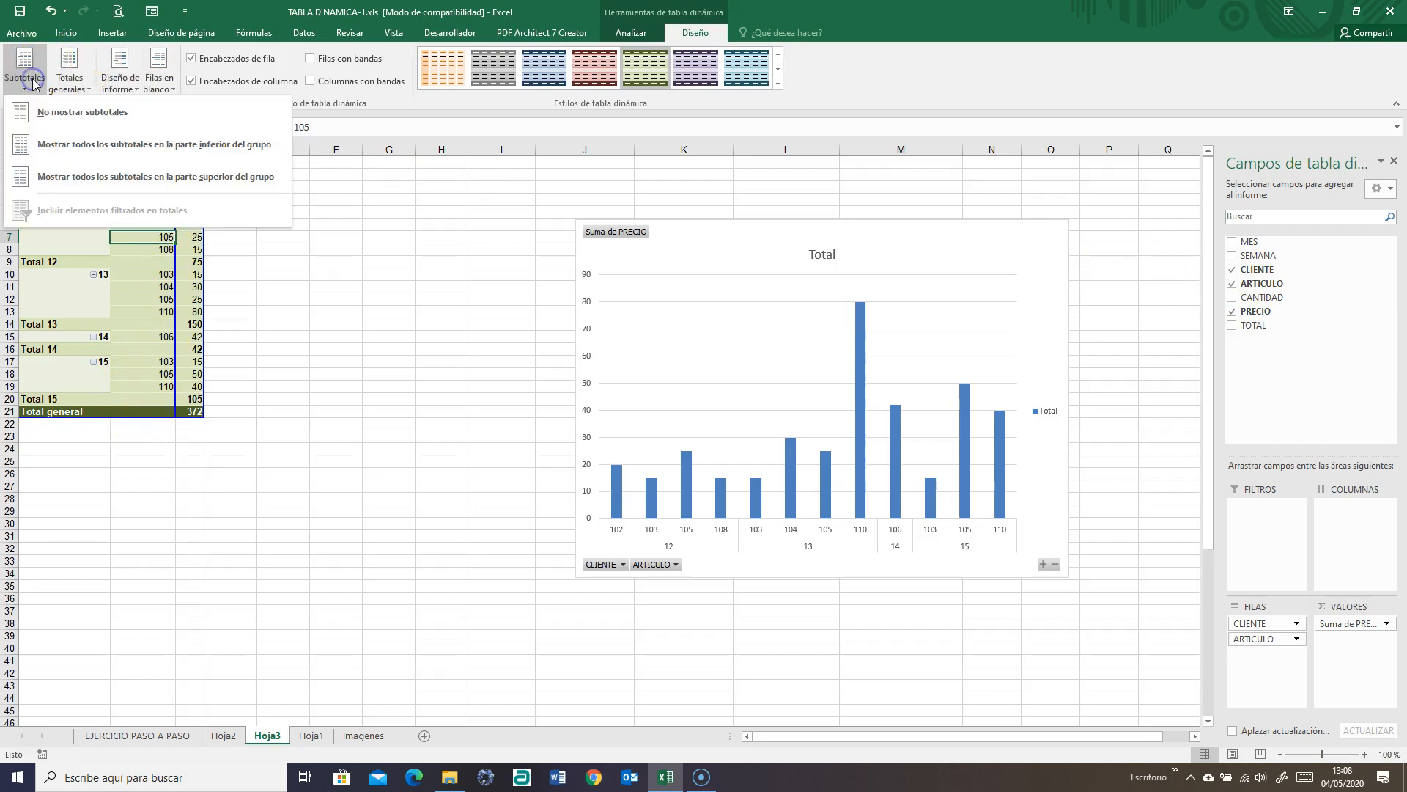
left_click(56, 114)
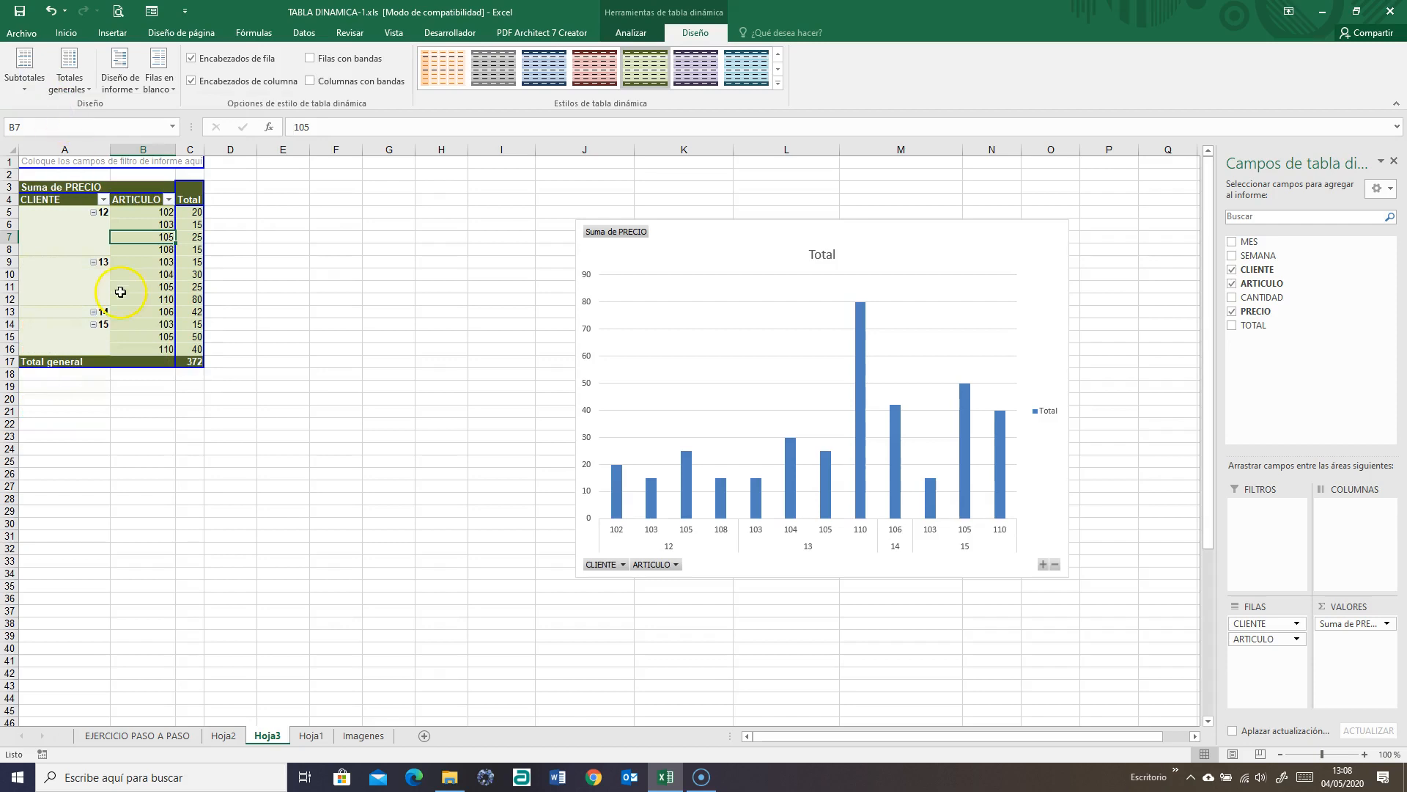
Show all subtotals at the bottom of each CLIENTE group and bring up the pivot table analysis tools
left_click(24, 73)
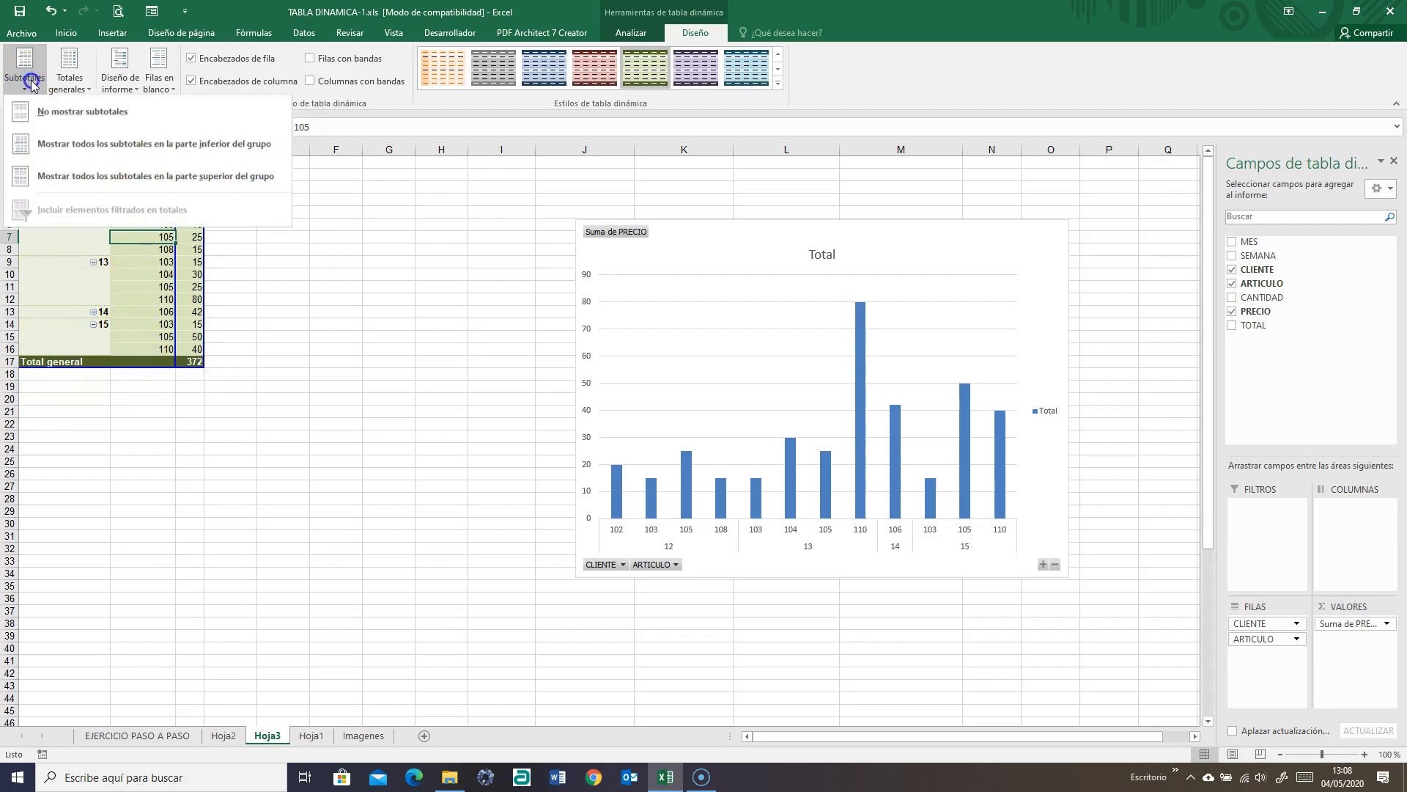
left_click(56, 145)
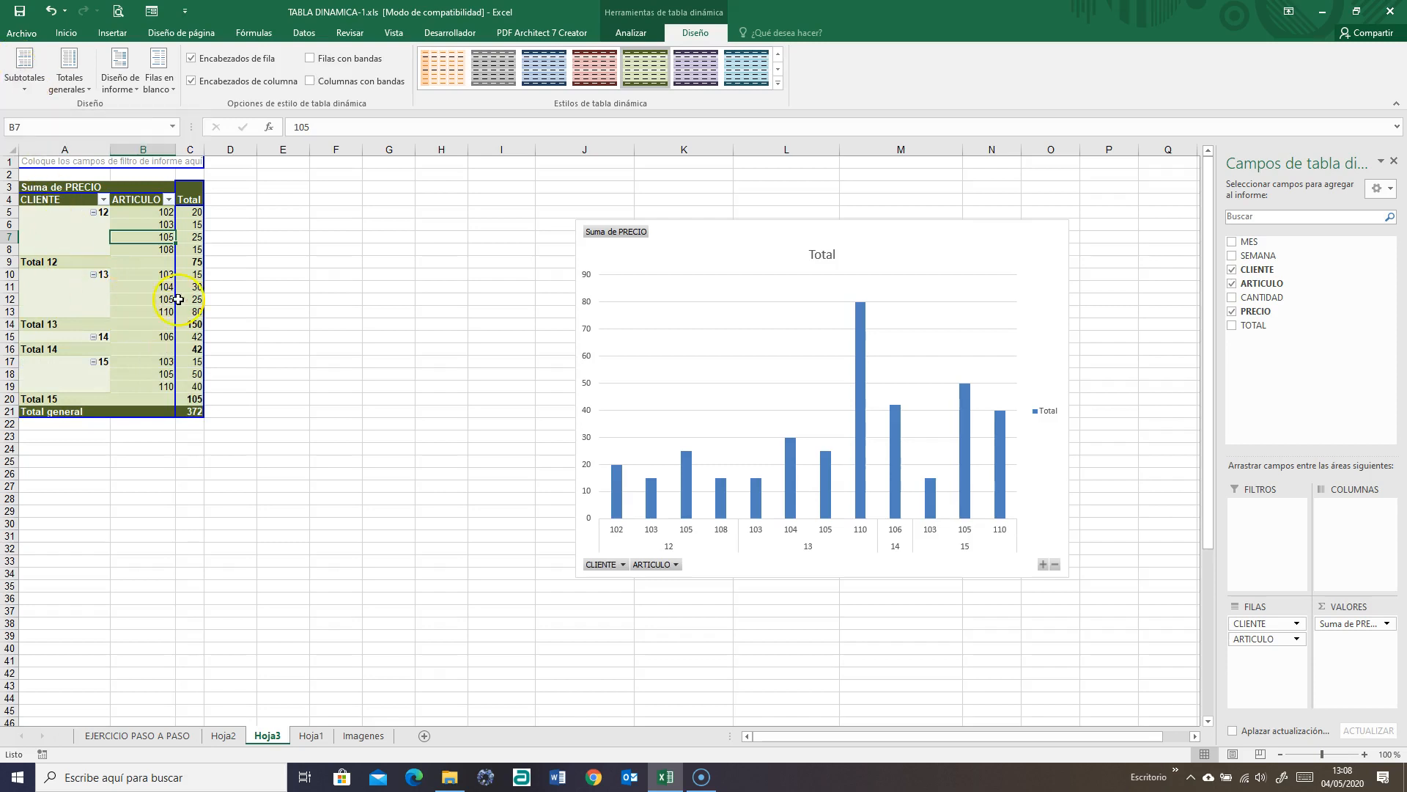
left_click(642, 35)
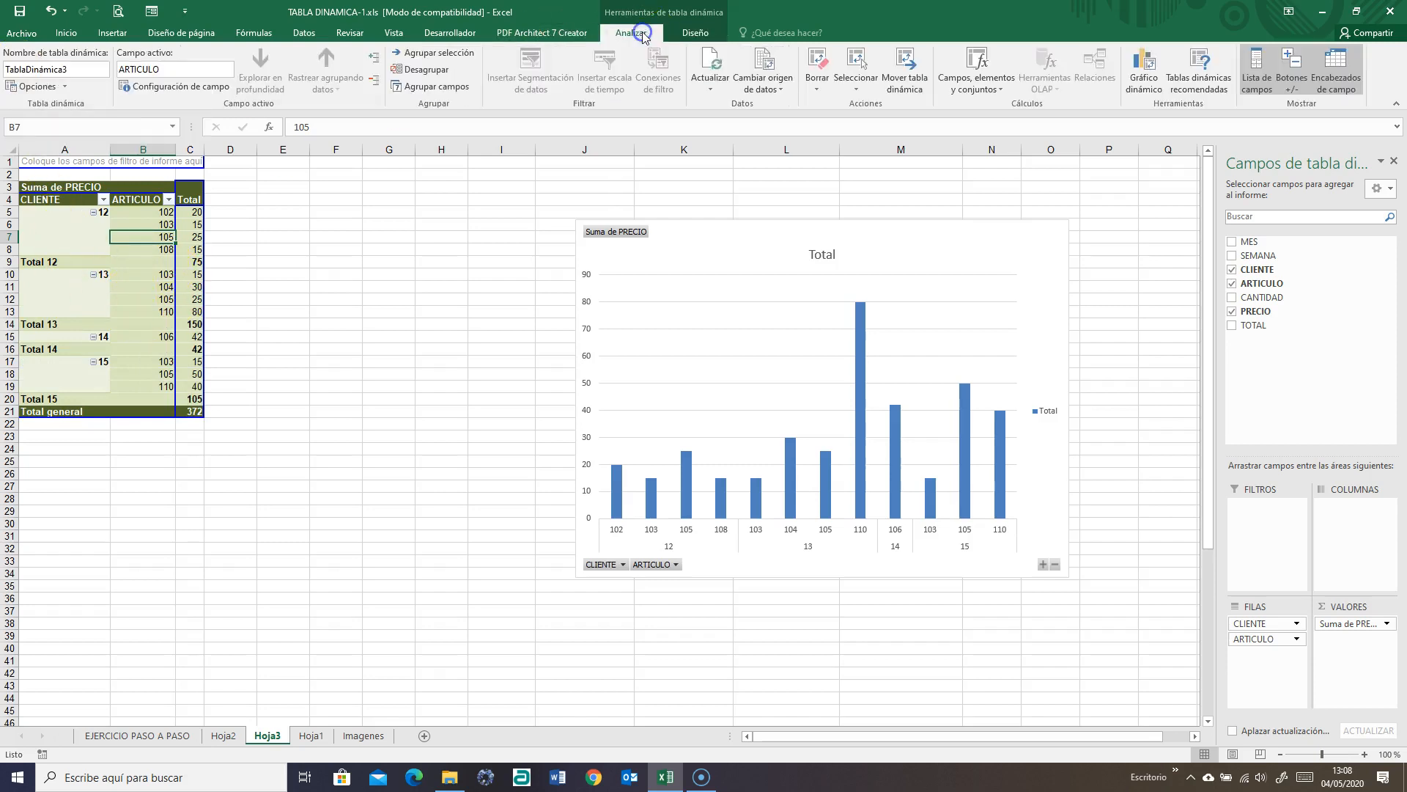